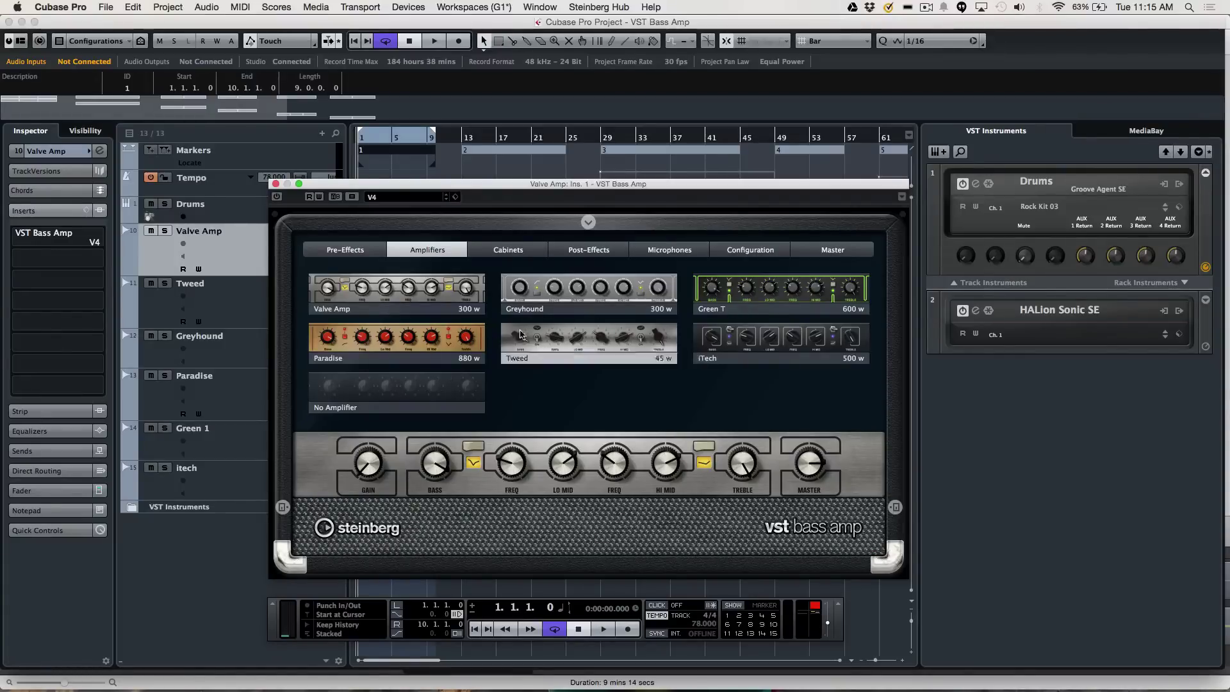
click(355, 254)
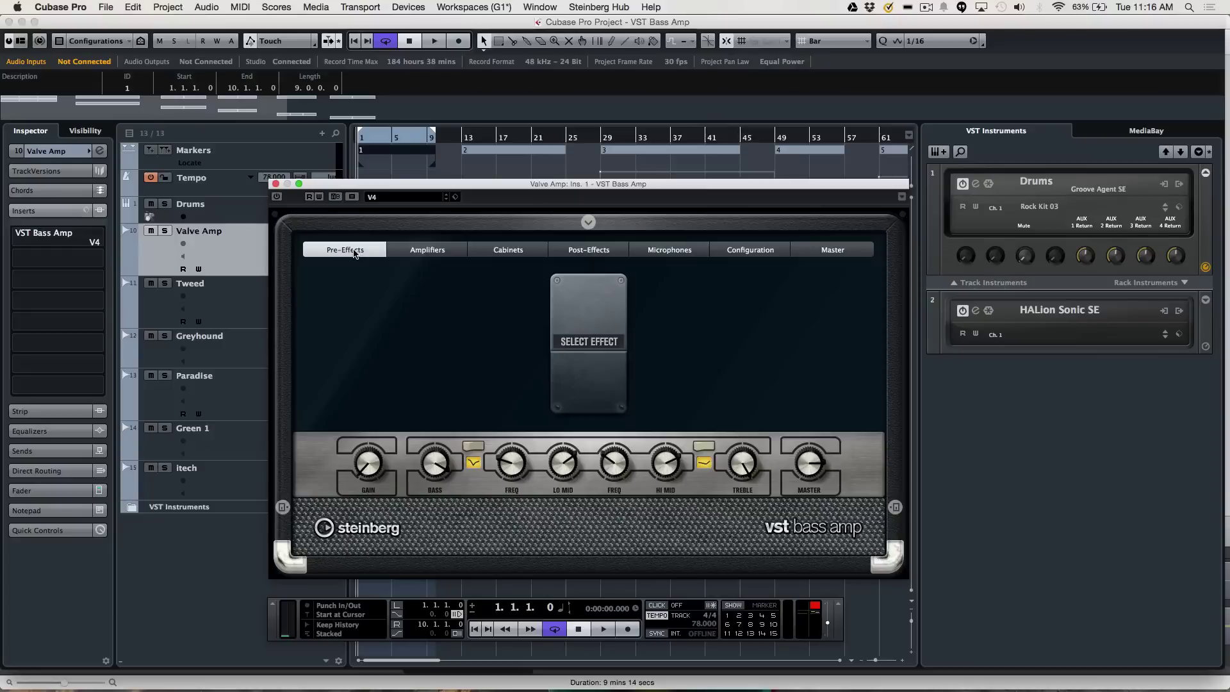
click(583, 349)
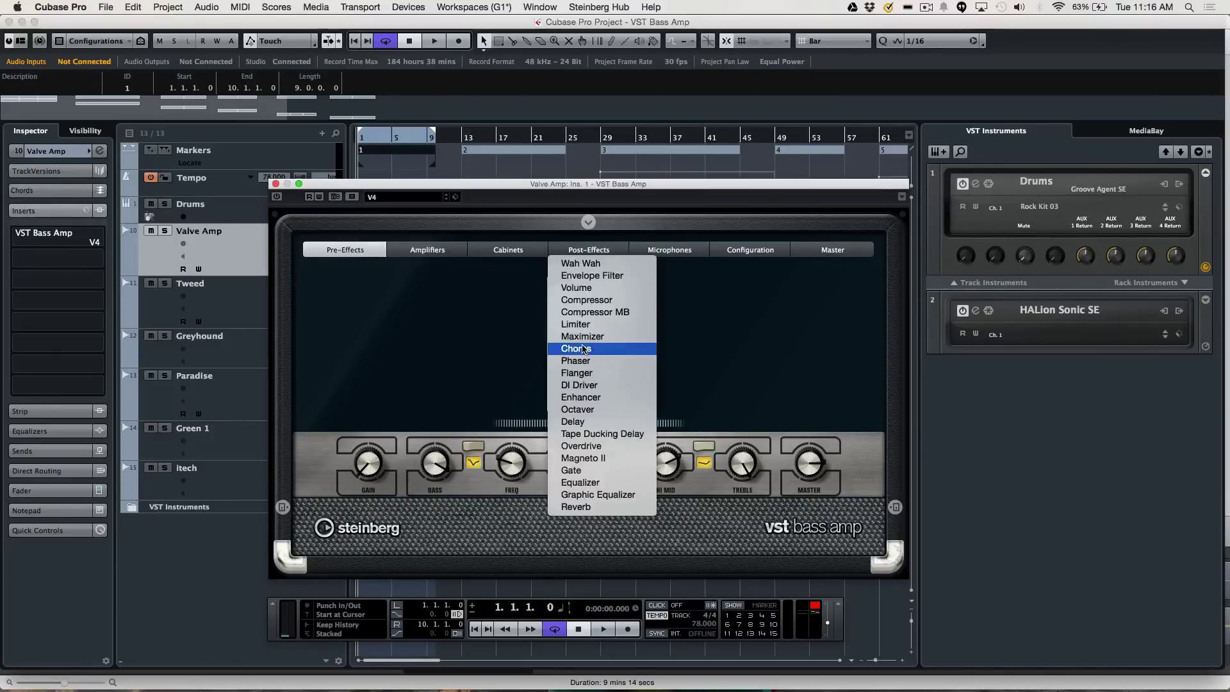
click(599, 299)
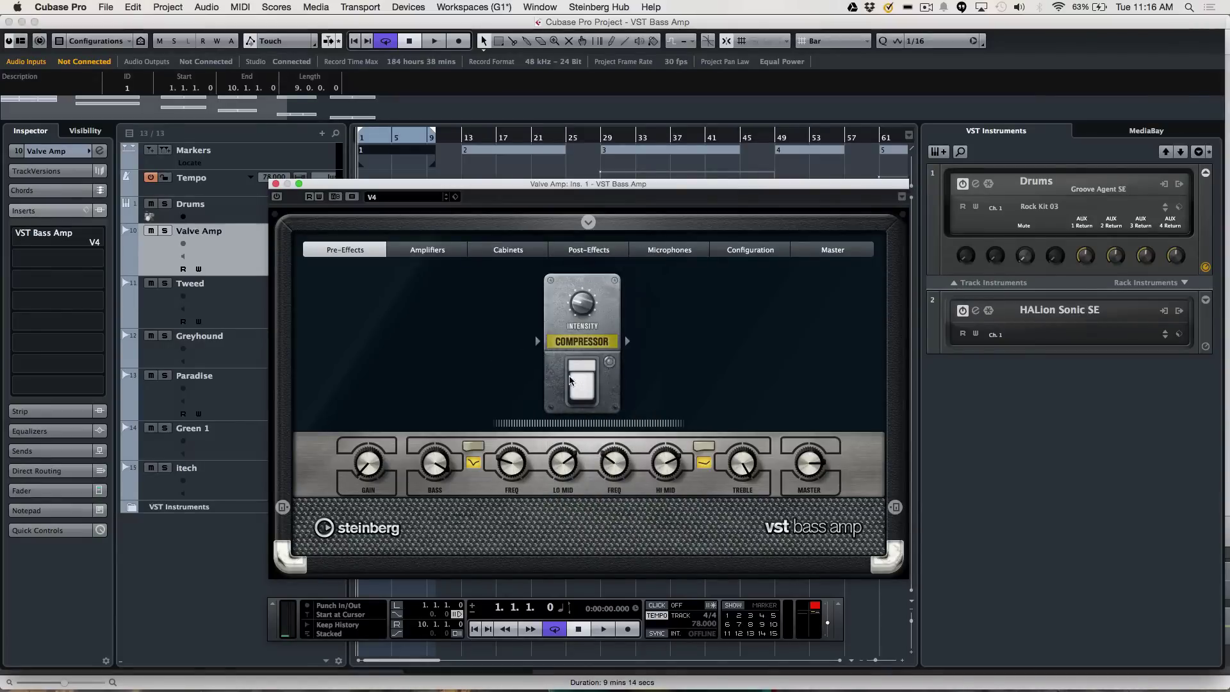
click(583, 382)
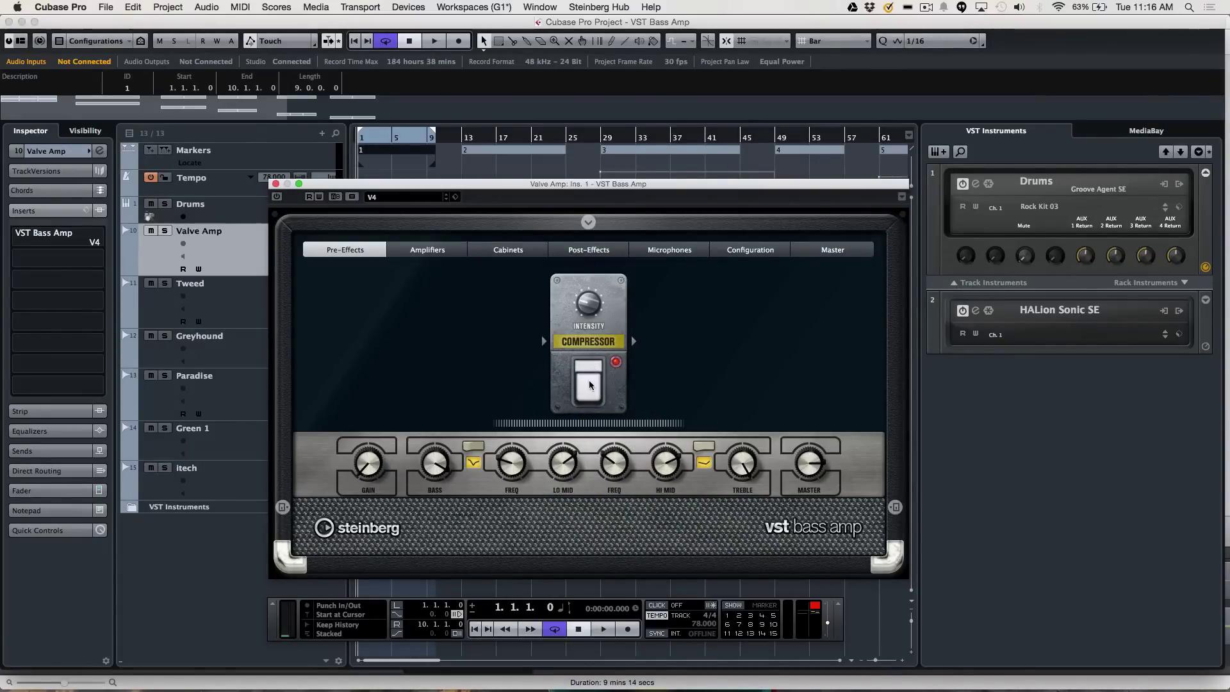
click(593, 342)
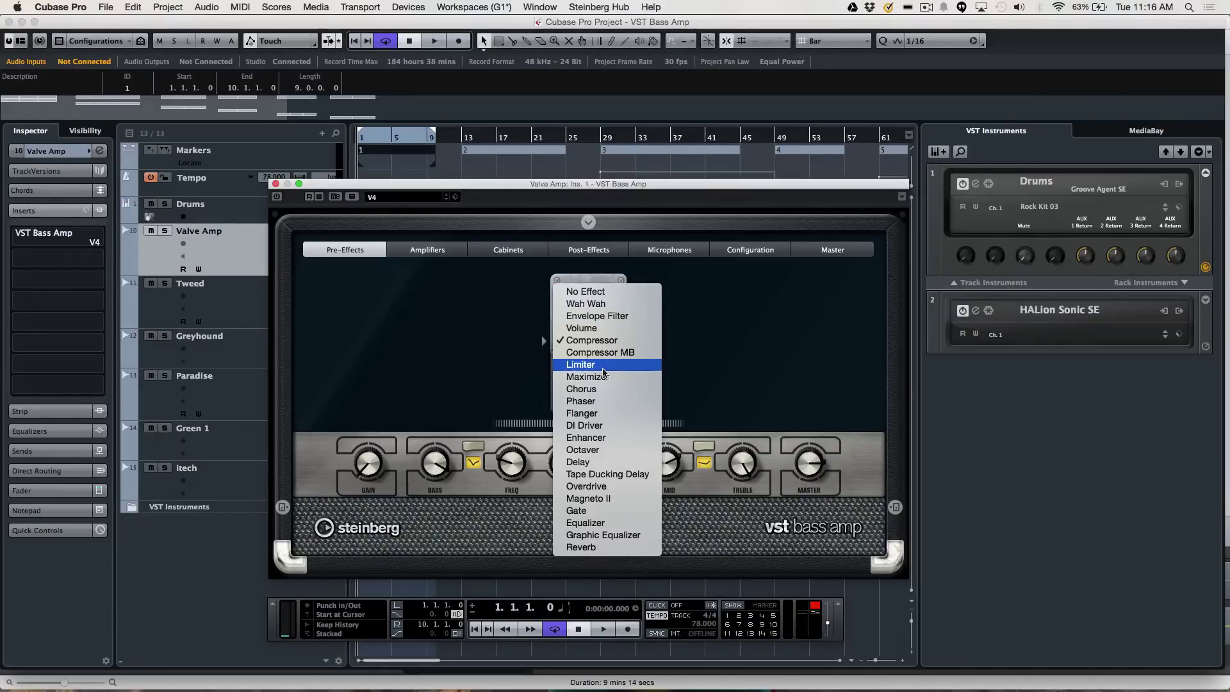
click(602, 426)
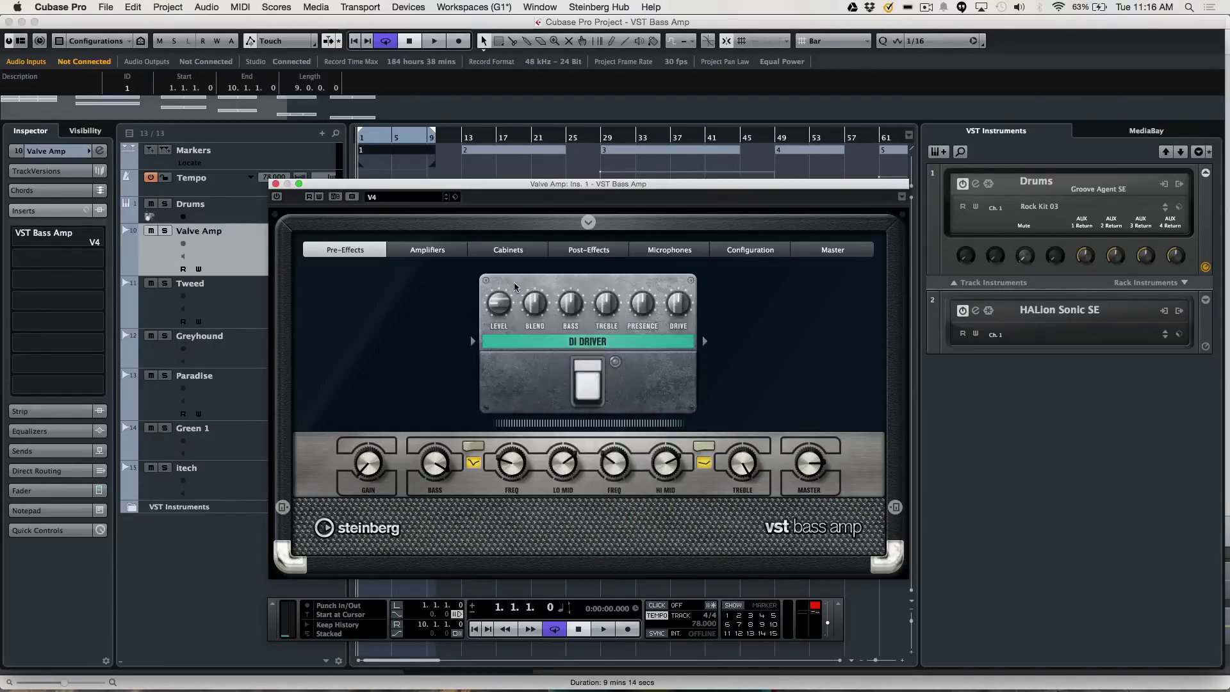
click(580, 348)
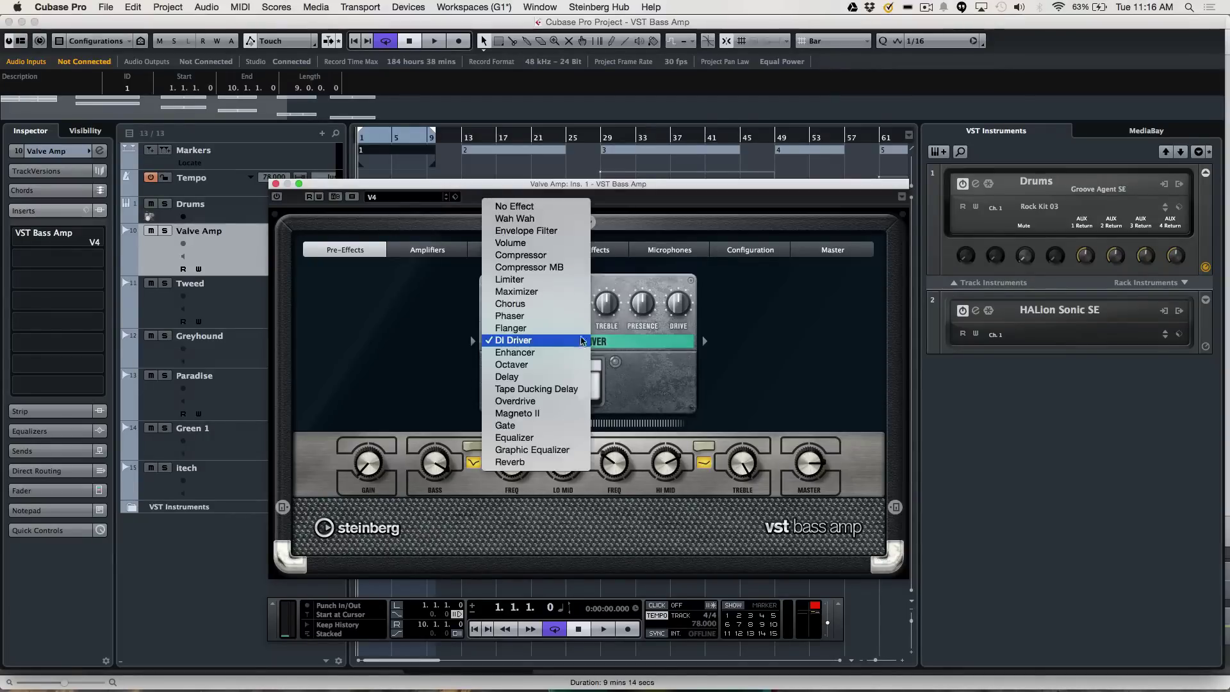
click(511, 205)
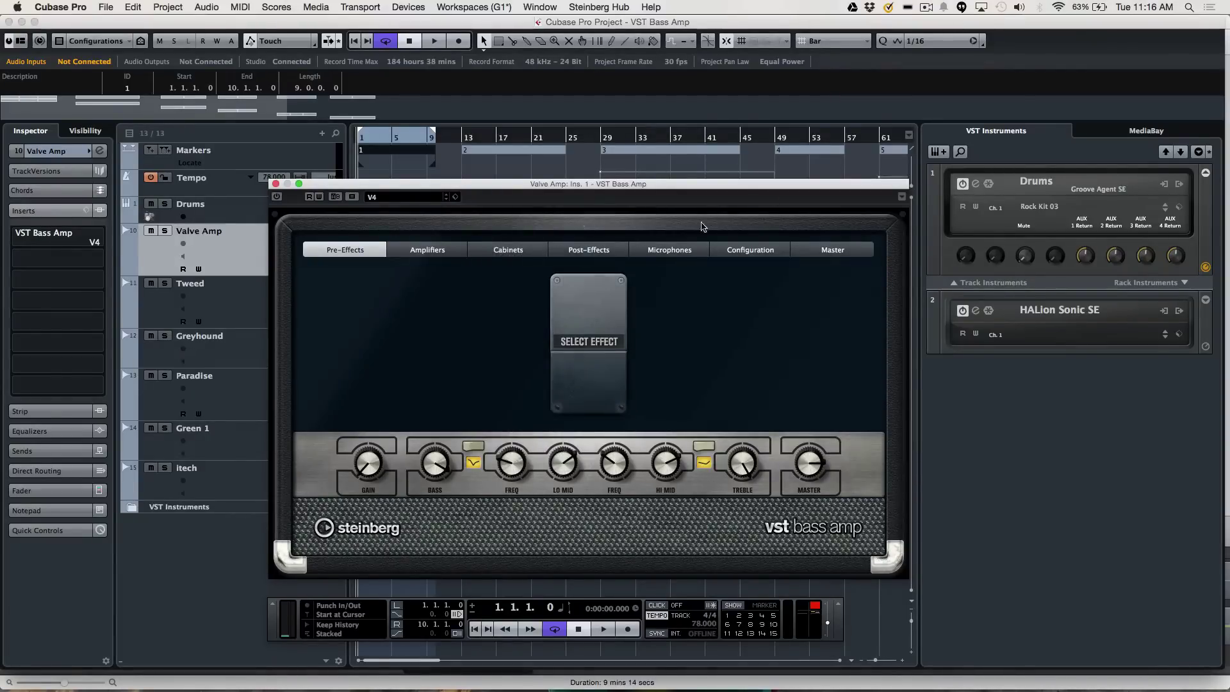
Step: Try the 4x12, 4x10 and No Cabinet options, then enable Link Amplifier & Cabinet Choice
click(385, 250)
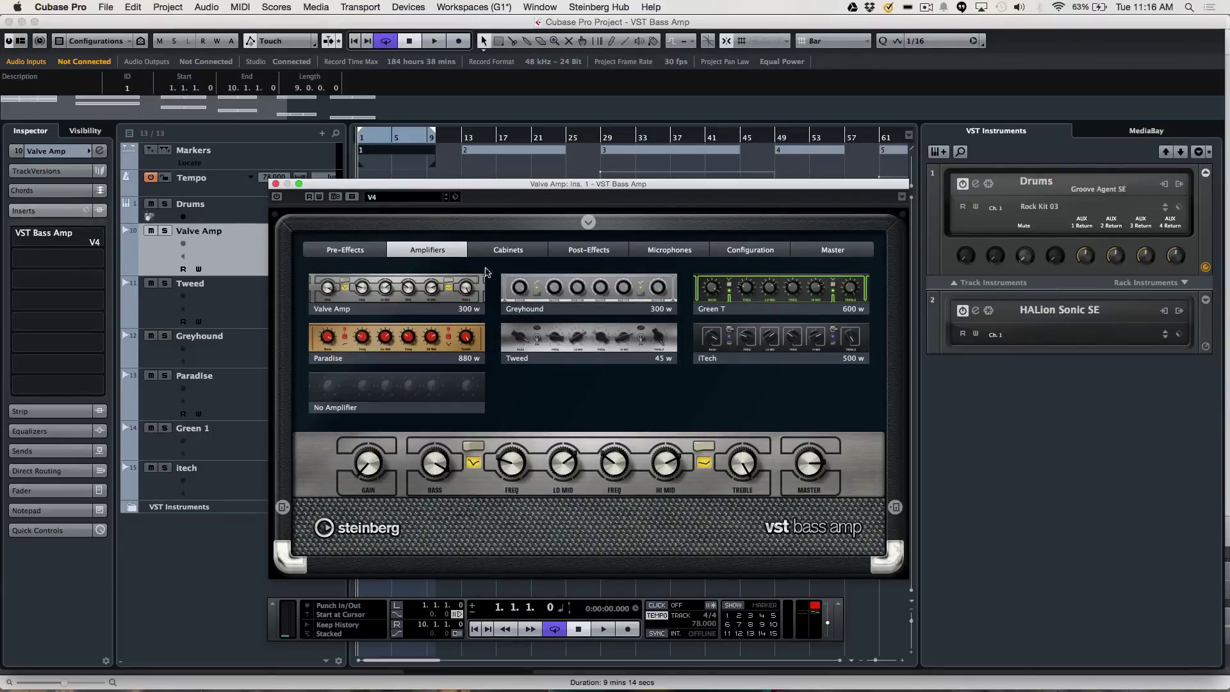
click(500, 256)
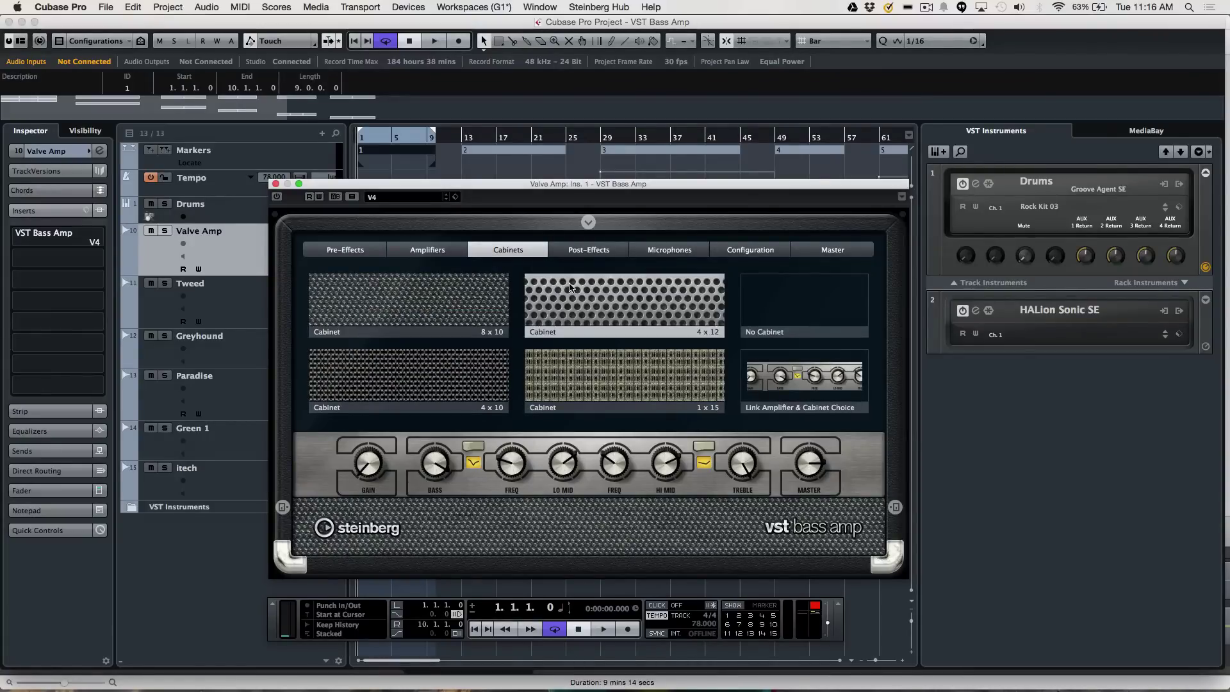
click(560, 284)
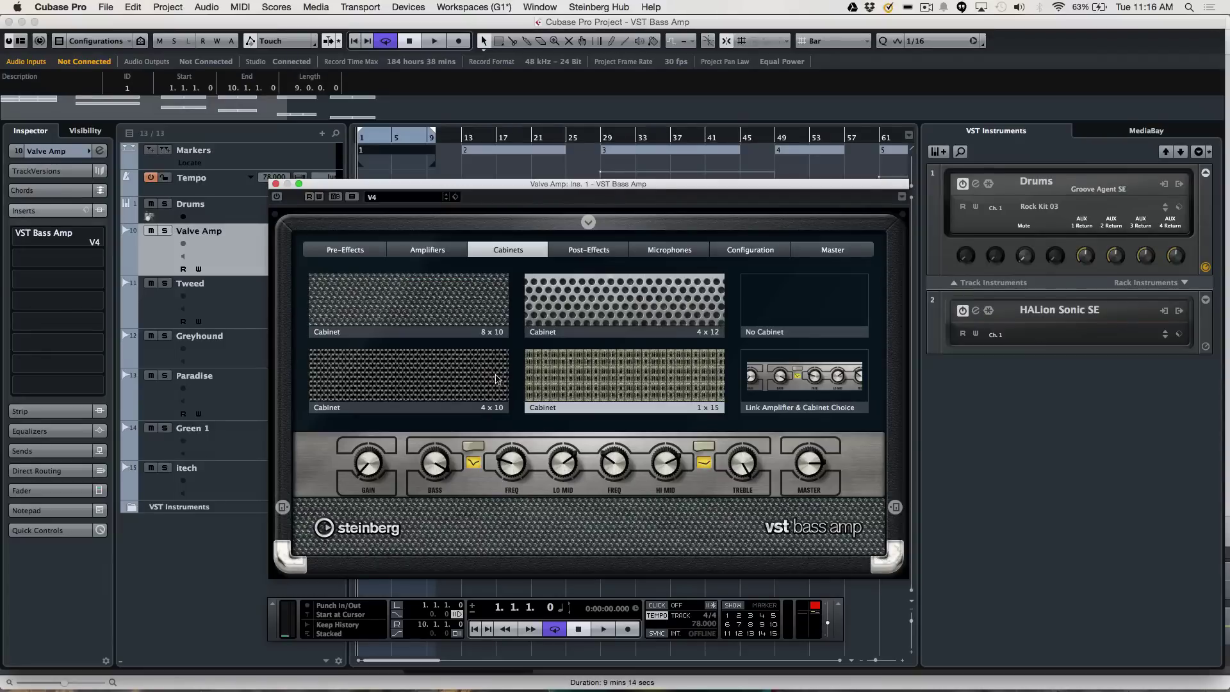
click(485, 379)
click(833, 315)
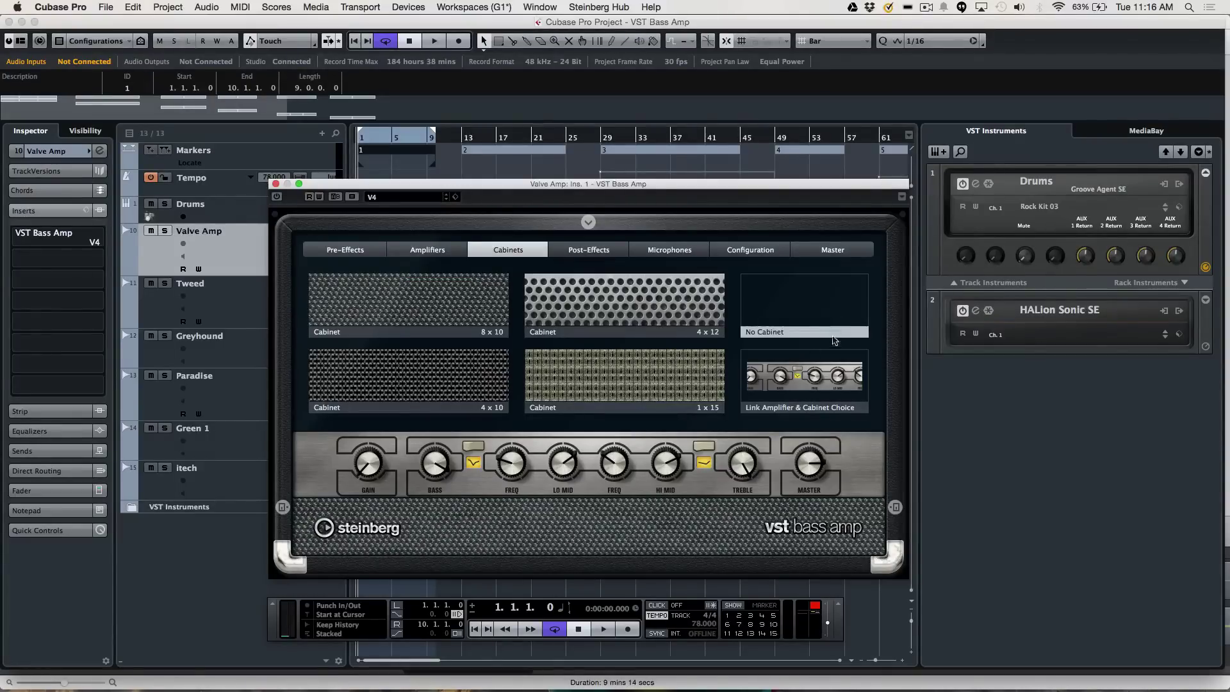
click(825, 375)
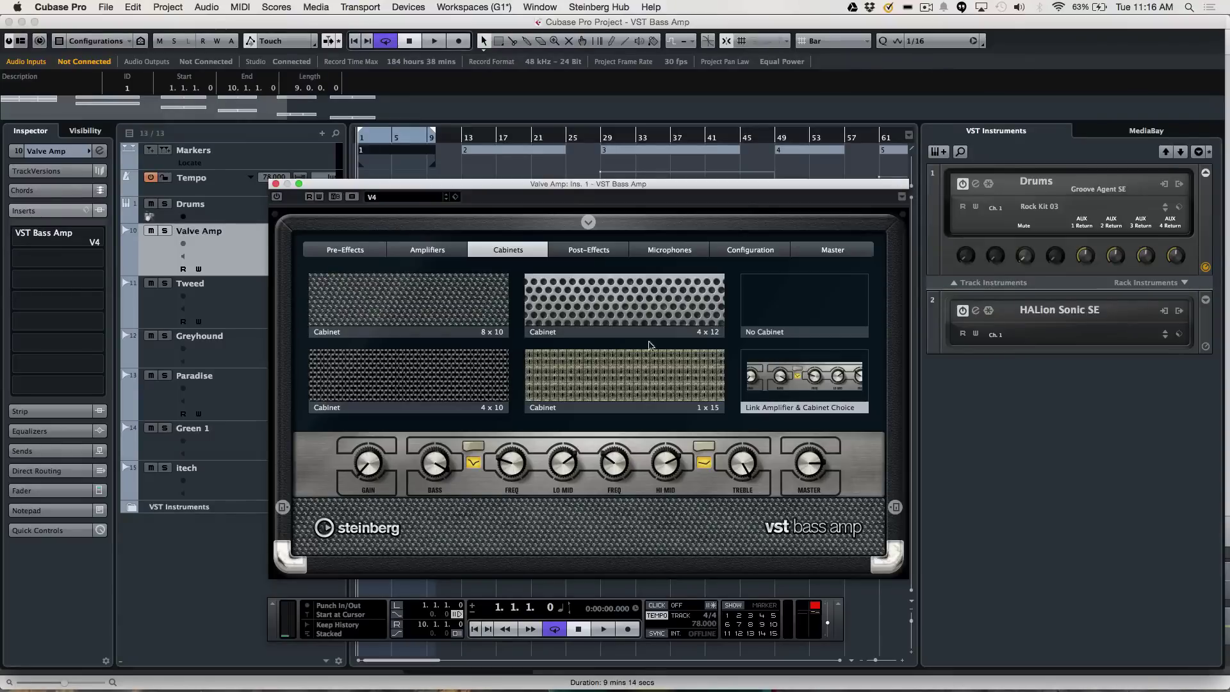
click(449, 251)
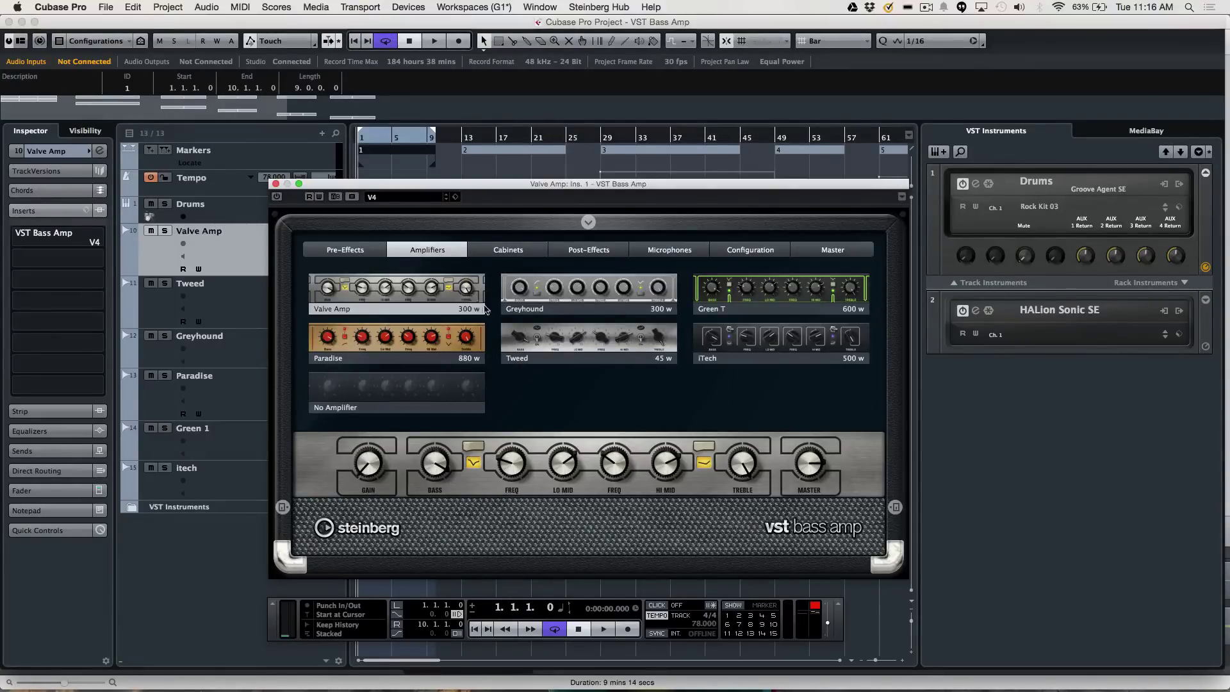
Step: Load a Wah Wah into the bass amp's post-effect slot
click(588, 250)
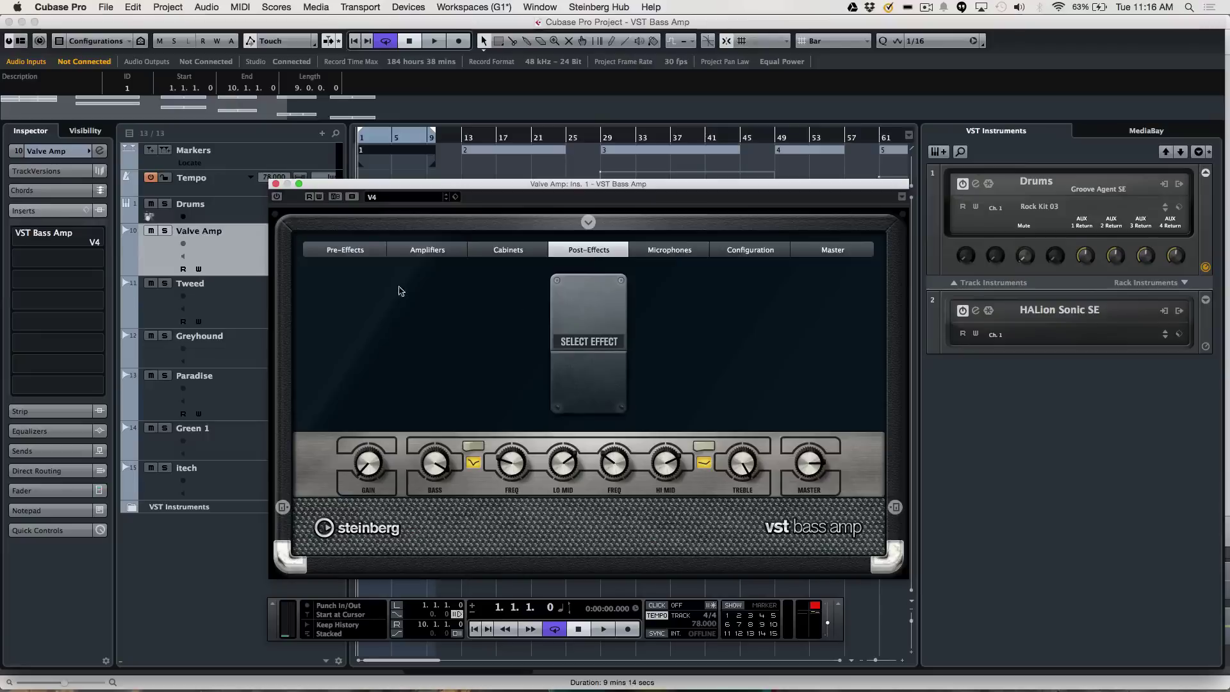
click(605, 347)
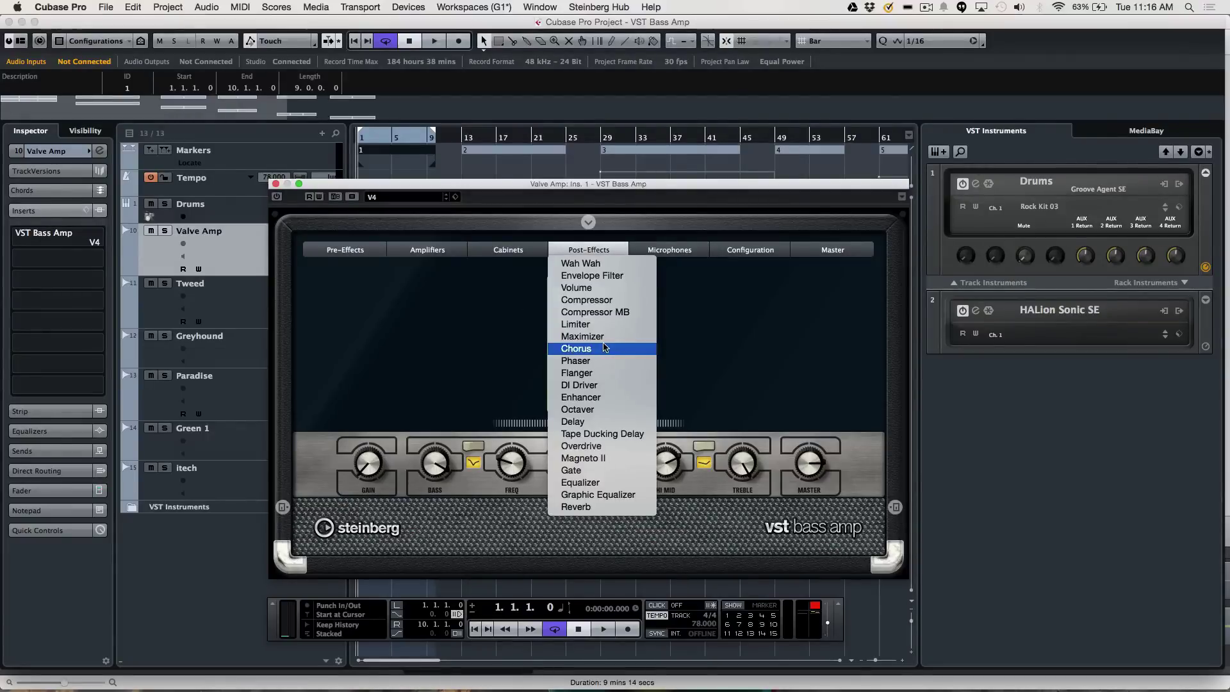
click(601, 261)
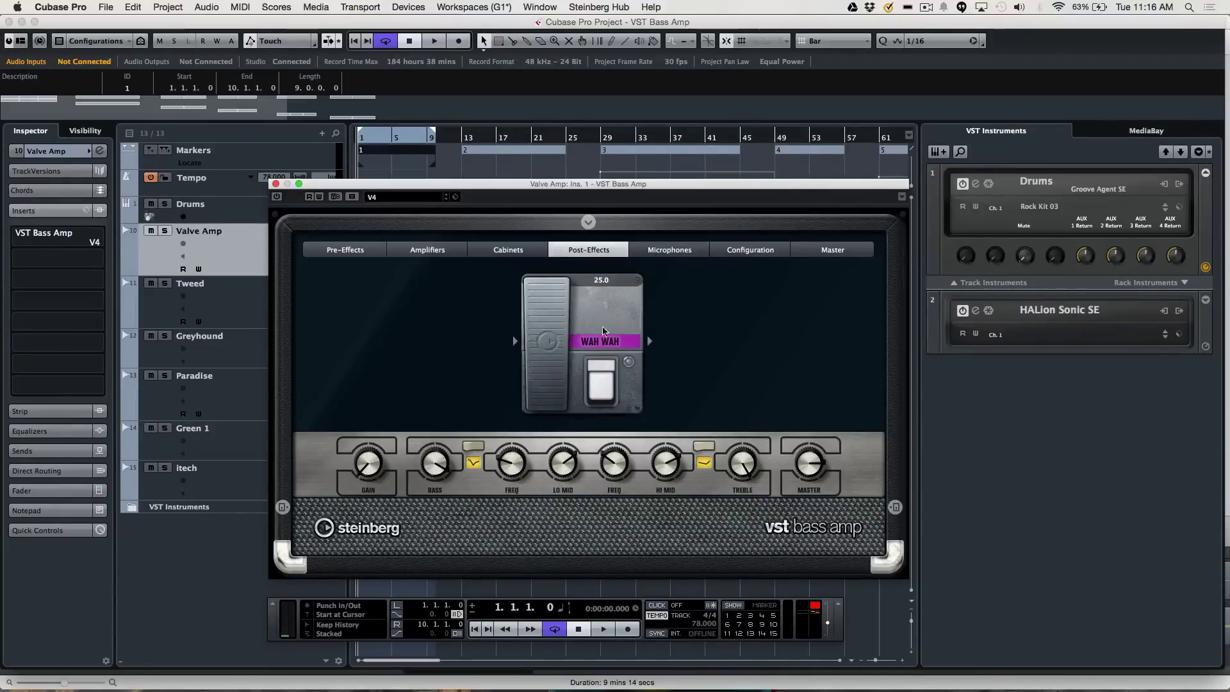
click(608, 341)
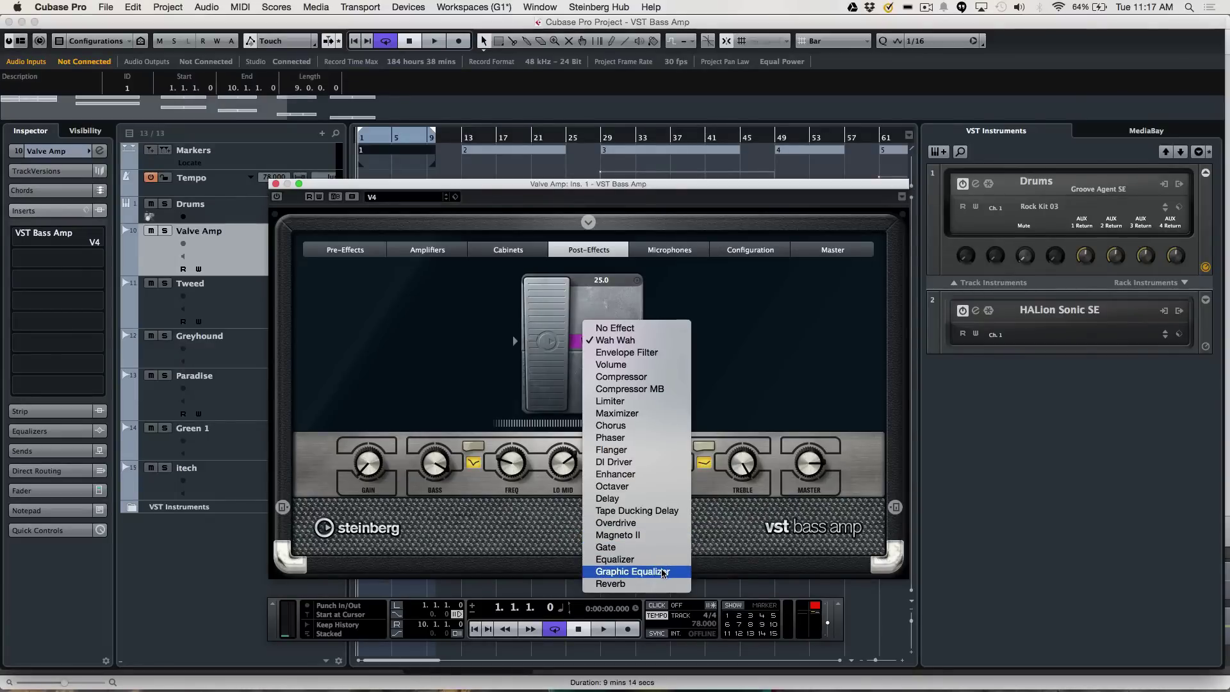
Step: Keep the Wah Wah and turn the Microphones page MIX knob further toward mic
click(665, 253)
click(652, 256)
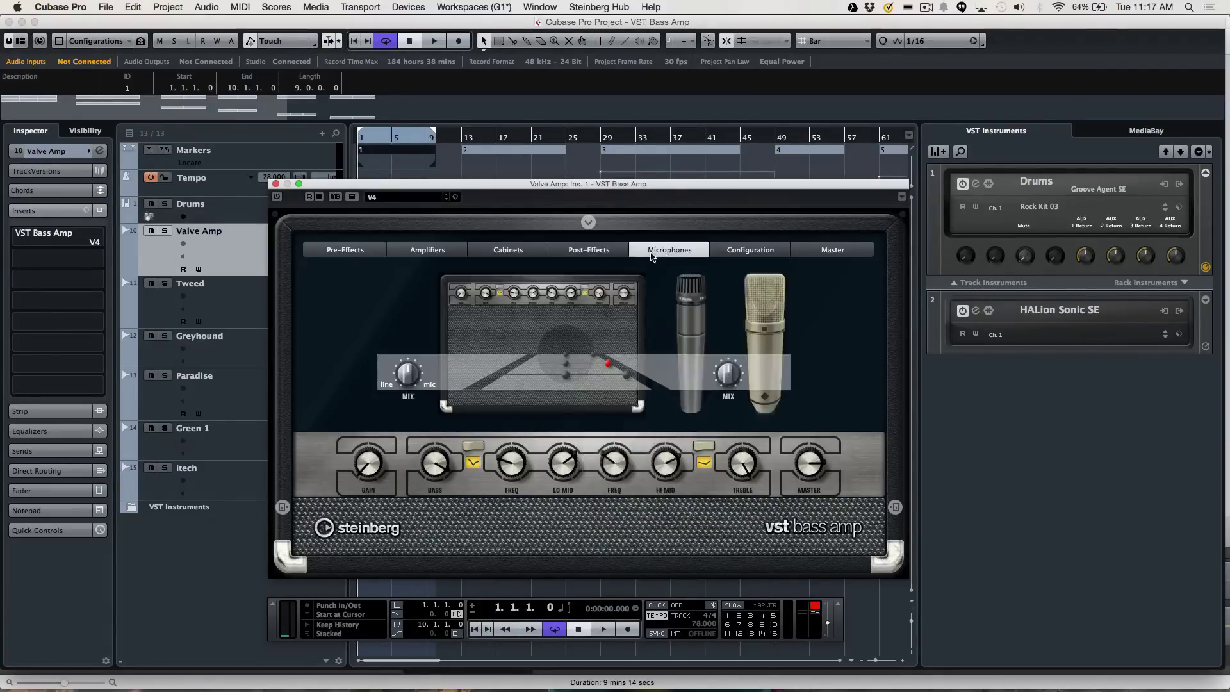
mouse_move(522, 372)
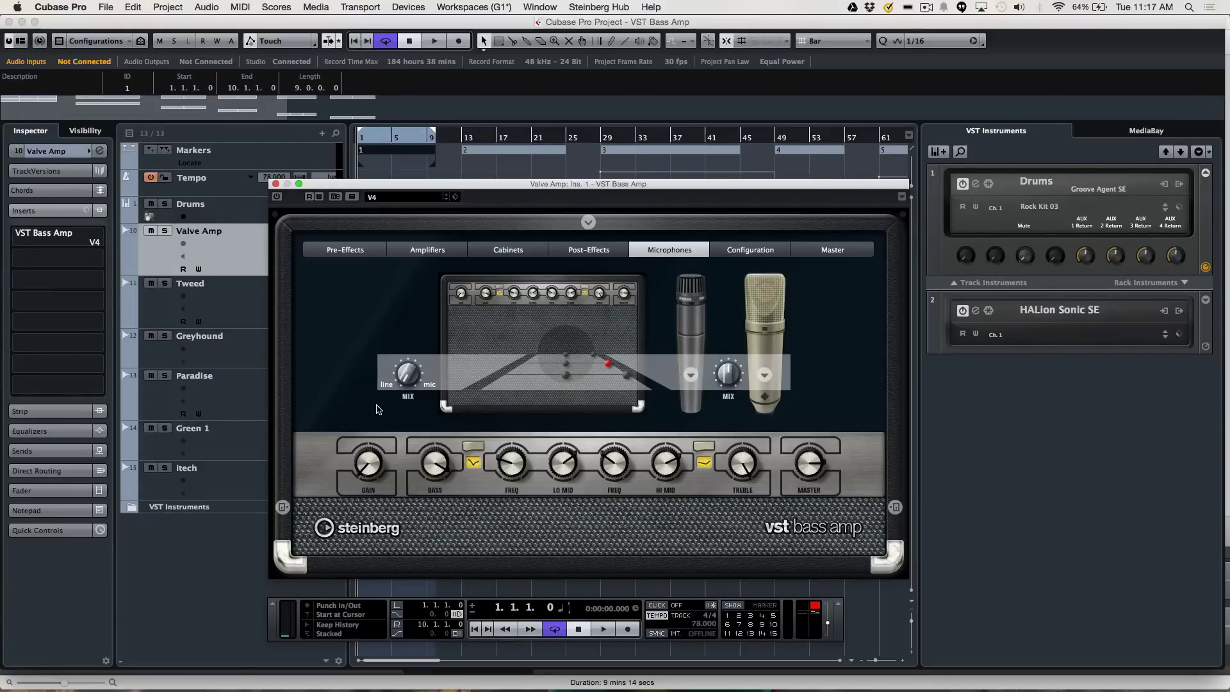
drag(377, 410, 368, 339)
Step: Set the first microphone to 121 and the second to 421
click(690, 375)
click(477, 296)
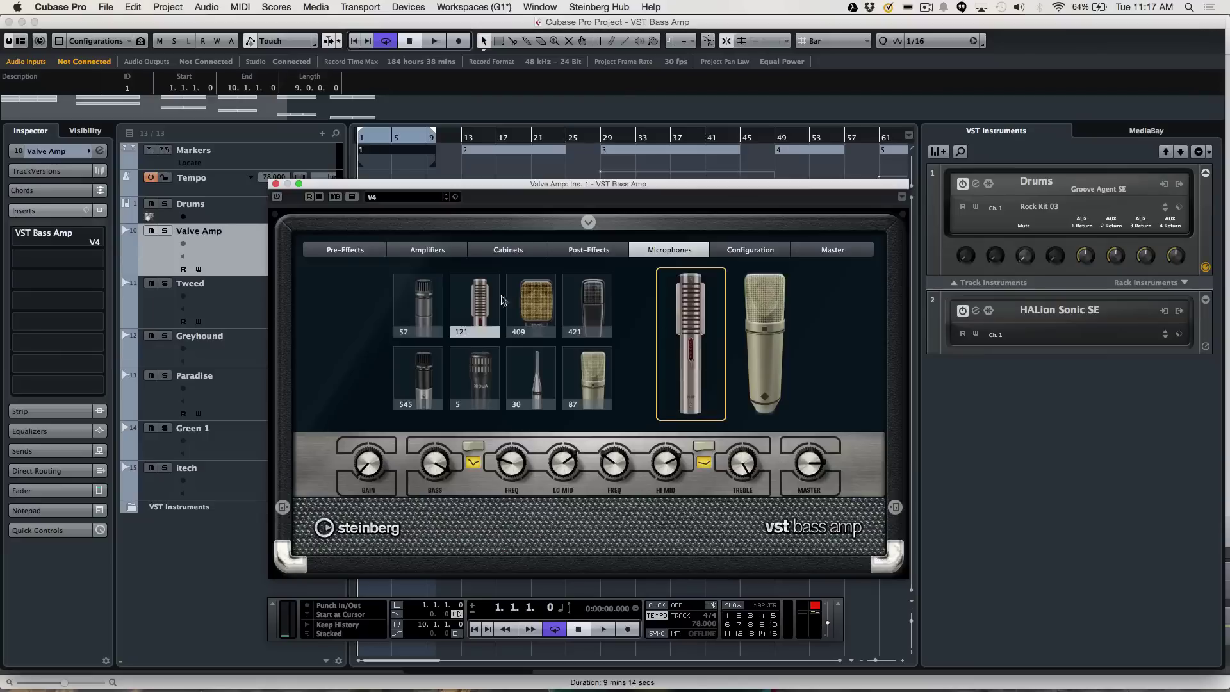
click(768, 349)
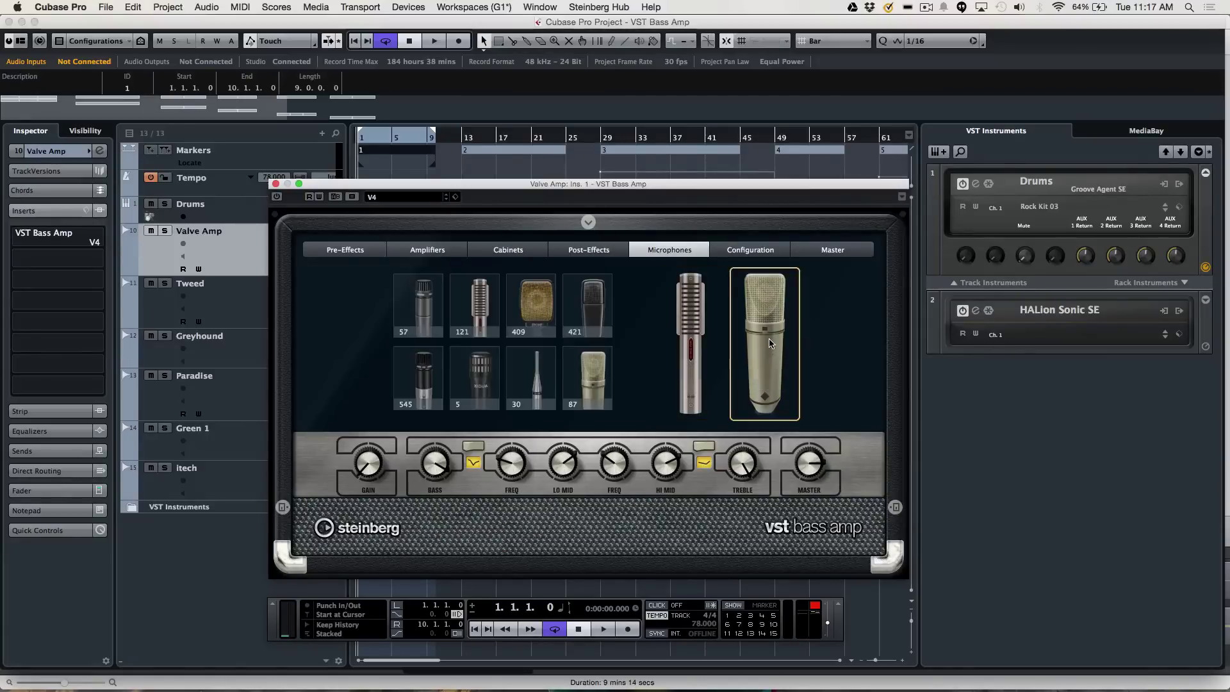
click(590, 316)
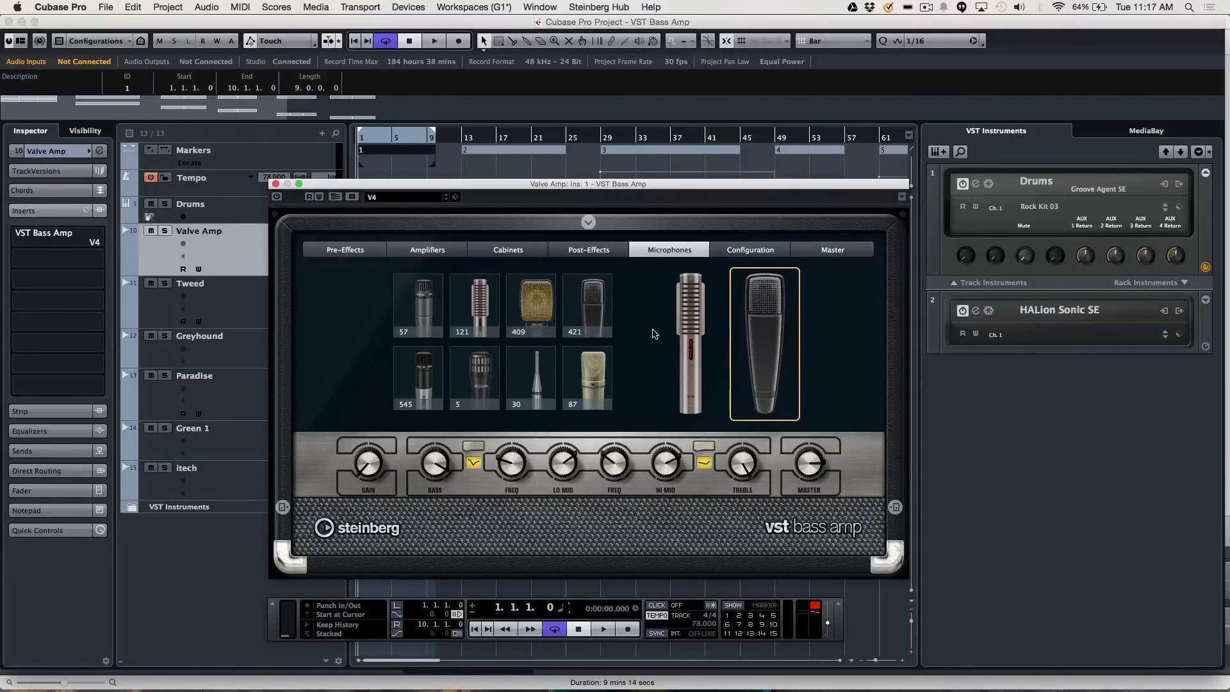
click(651, 334)
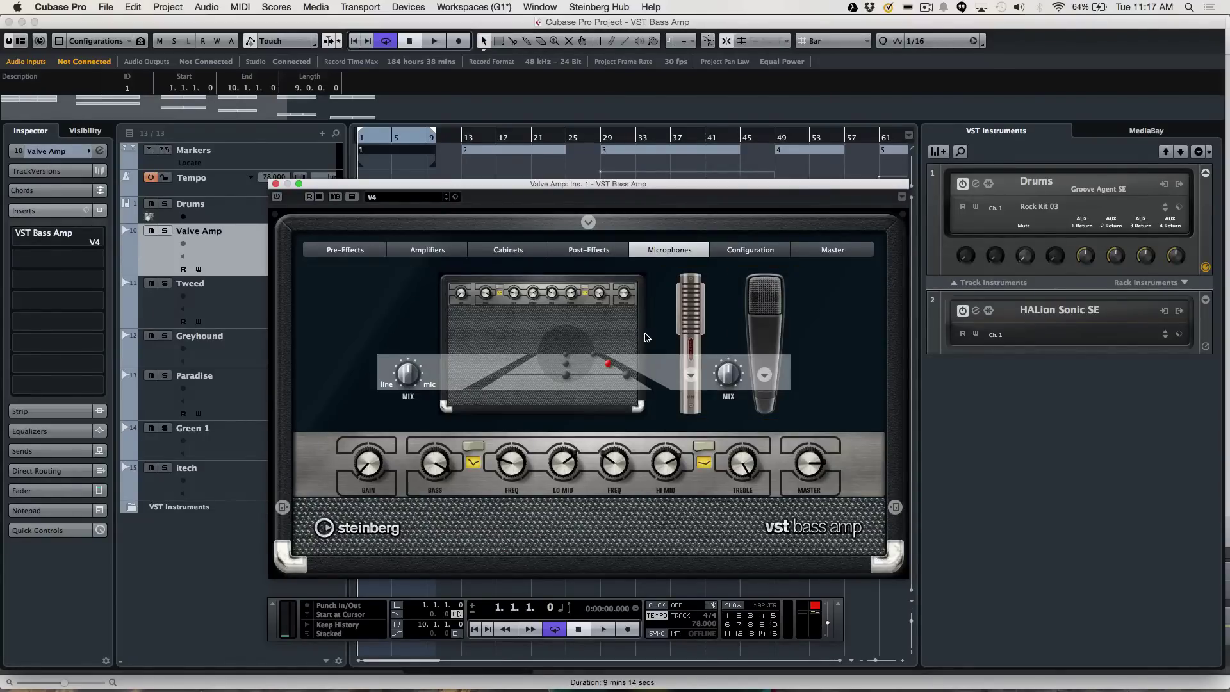
Step: Switch the amp's signal chain configuration to stereo, then back to mono
click(749, 250)
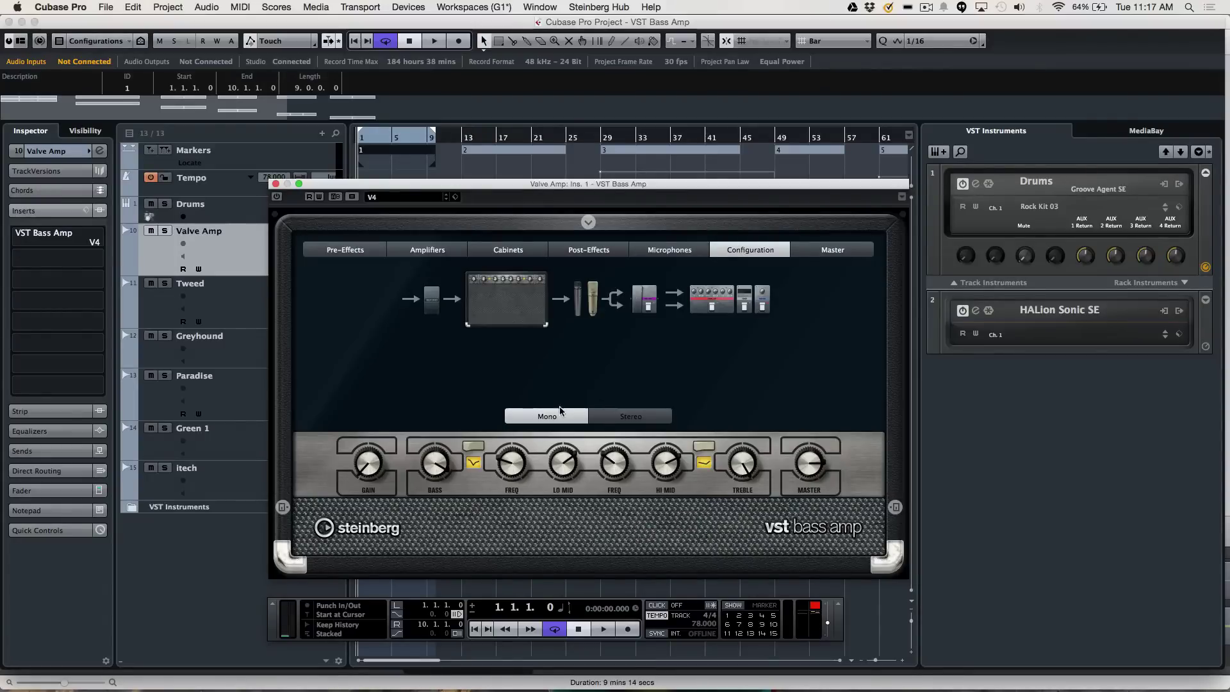
click(560, 411)
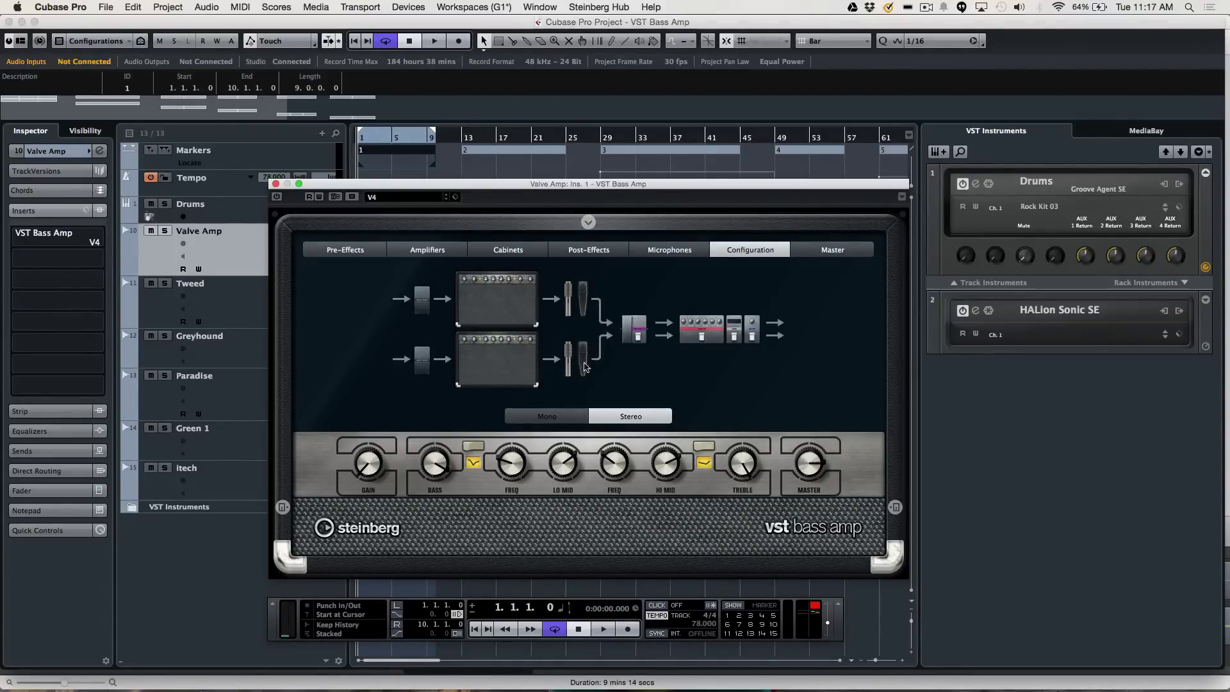
click(549, 416)
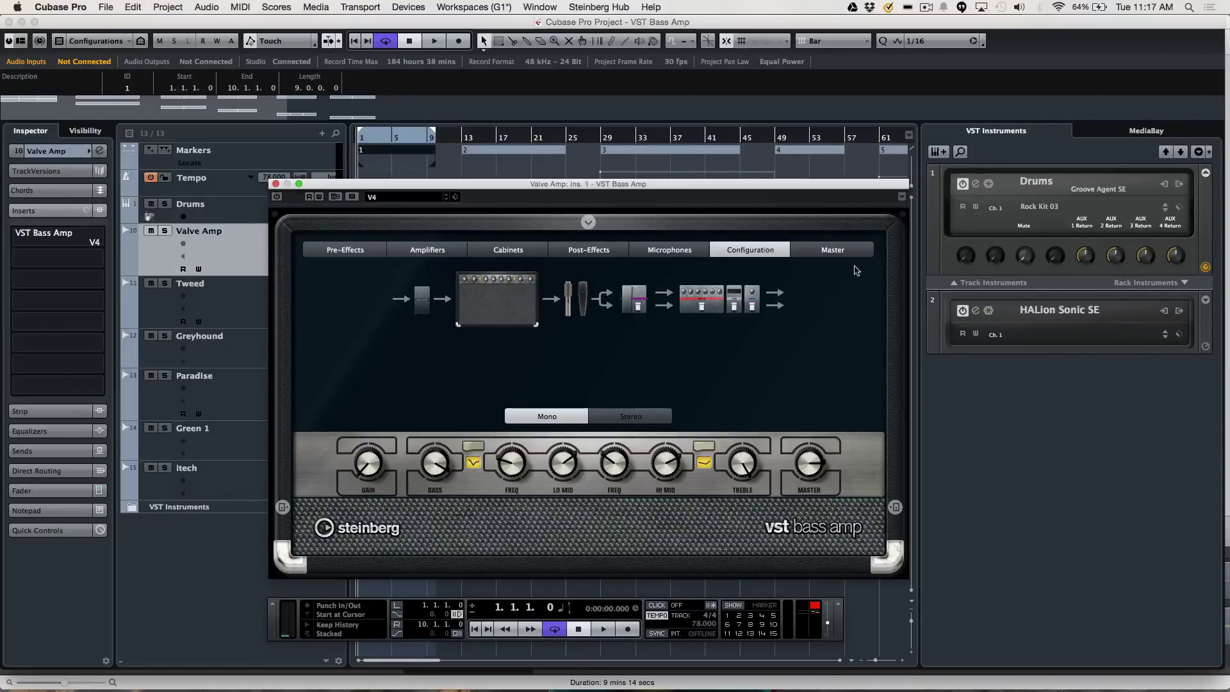
Step: On the Master page, switch the tuner on and then off again
click(833, 250)
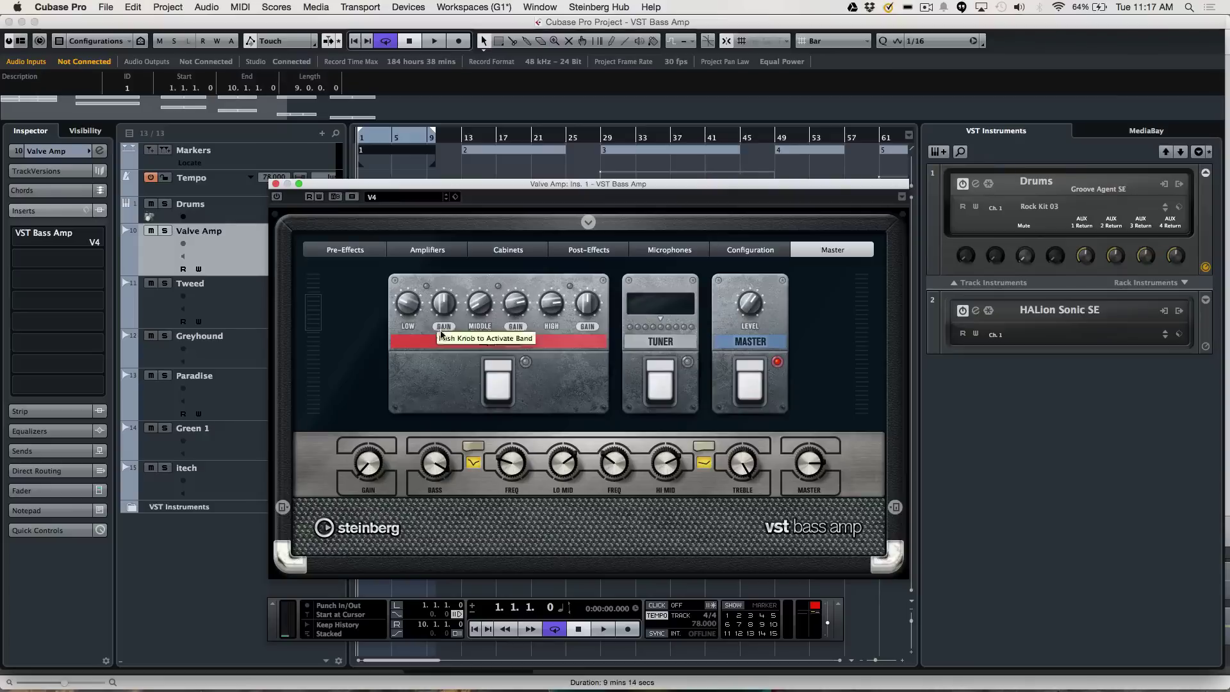
click(649, 395)
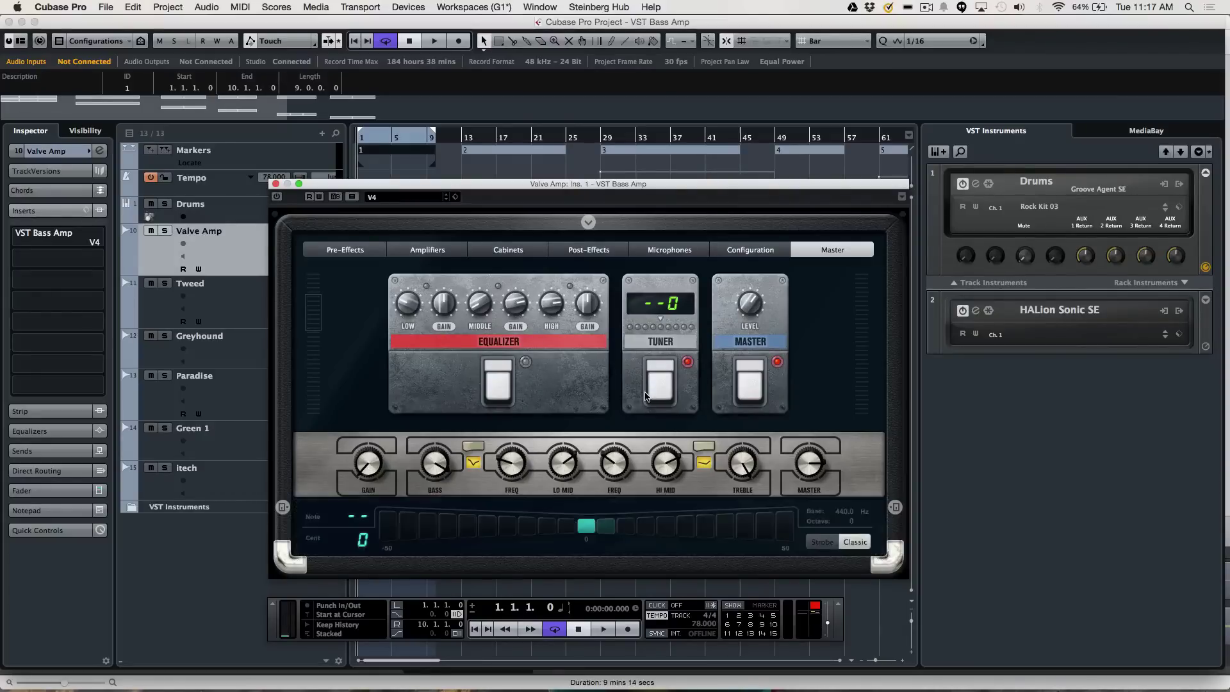
click(646, 397)
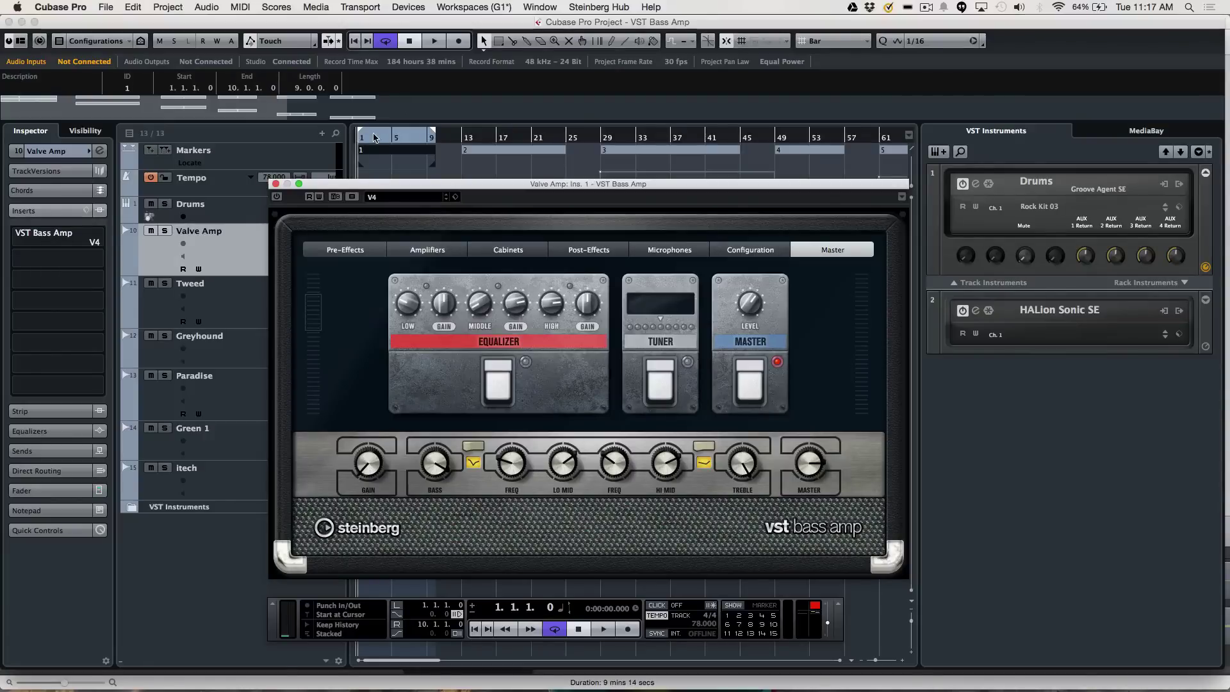
Step: Start playback with the Amplifiers page showing and activate the bass amp effect
click(301, 136)
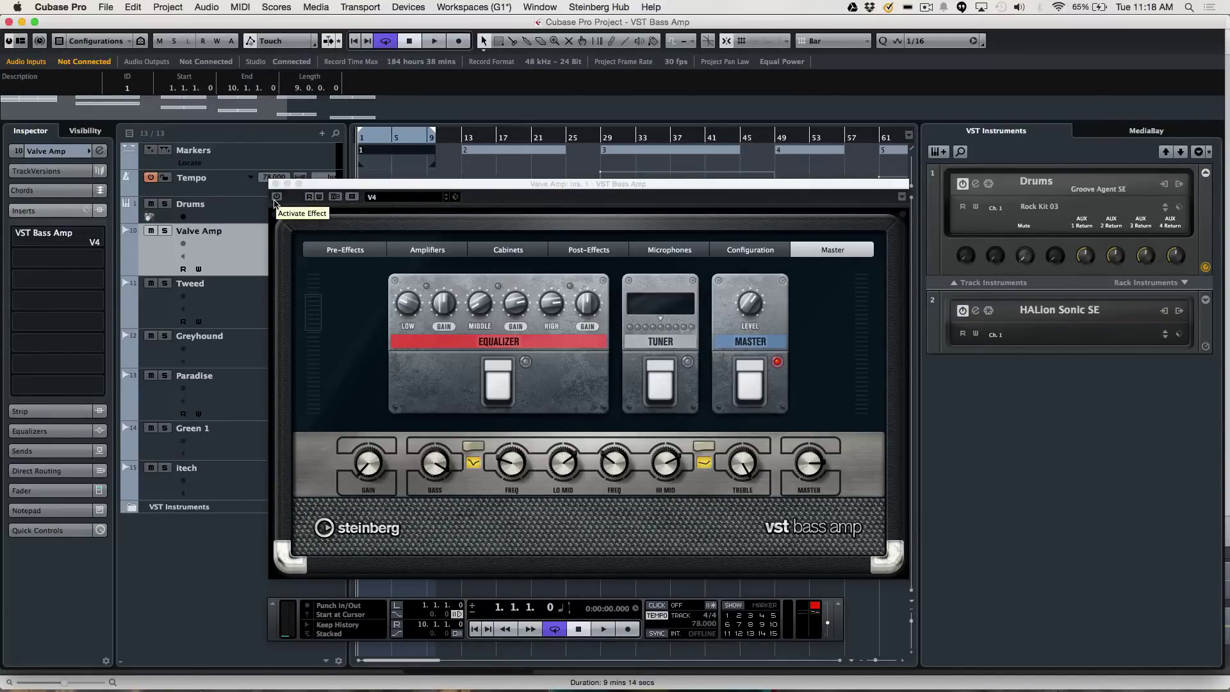
click(439, 249)
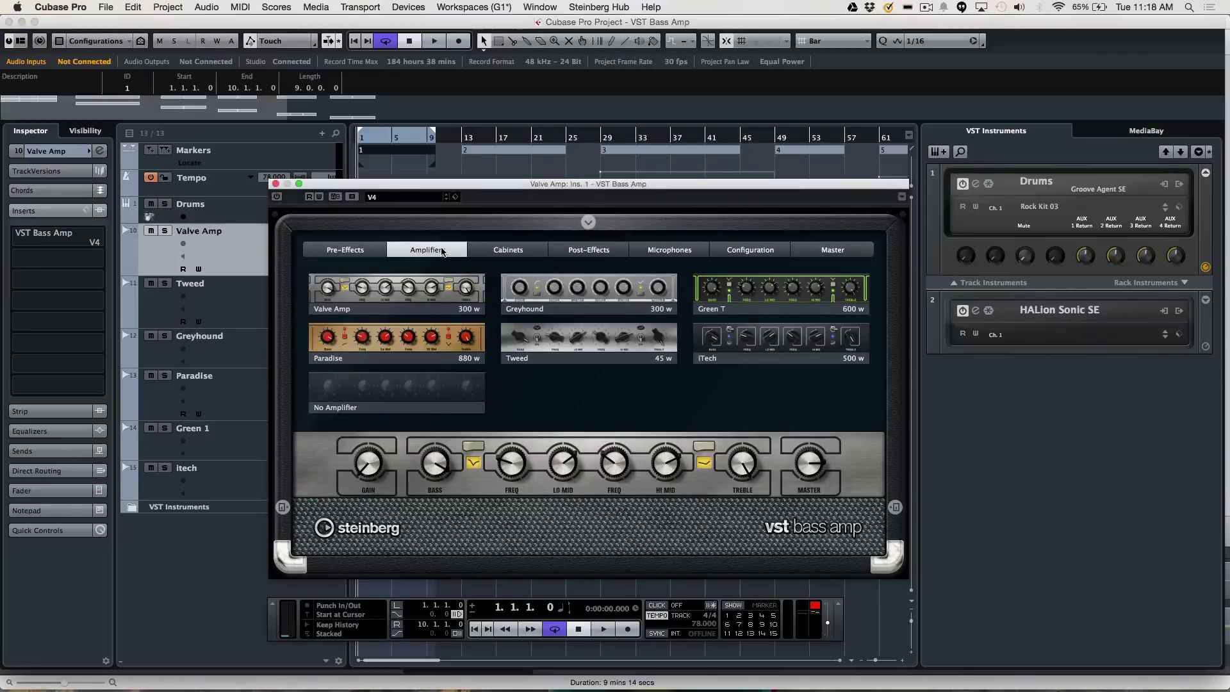
key(space)
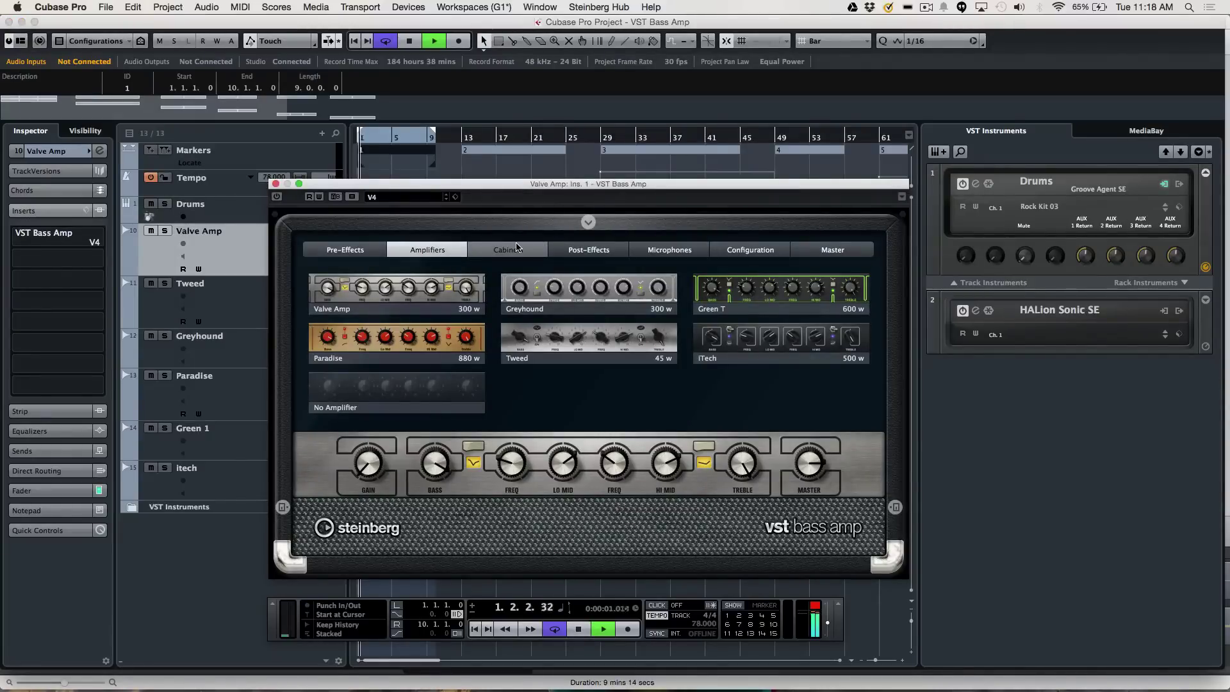
click(276, 198)
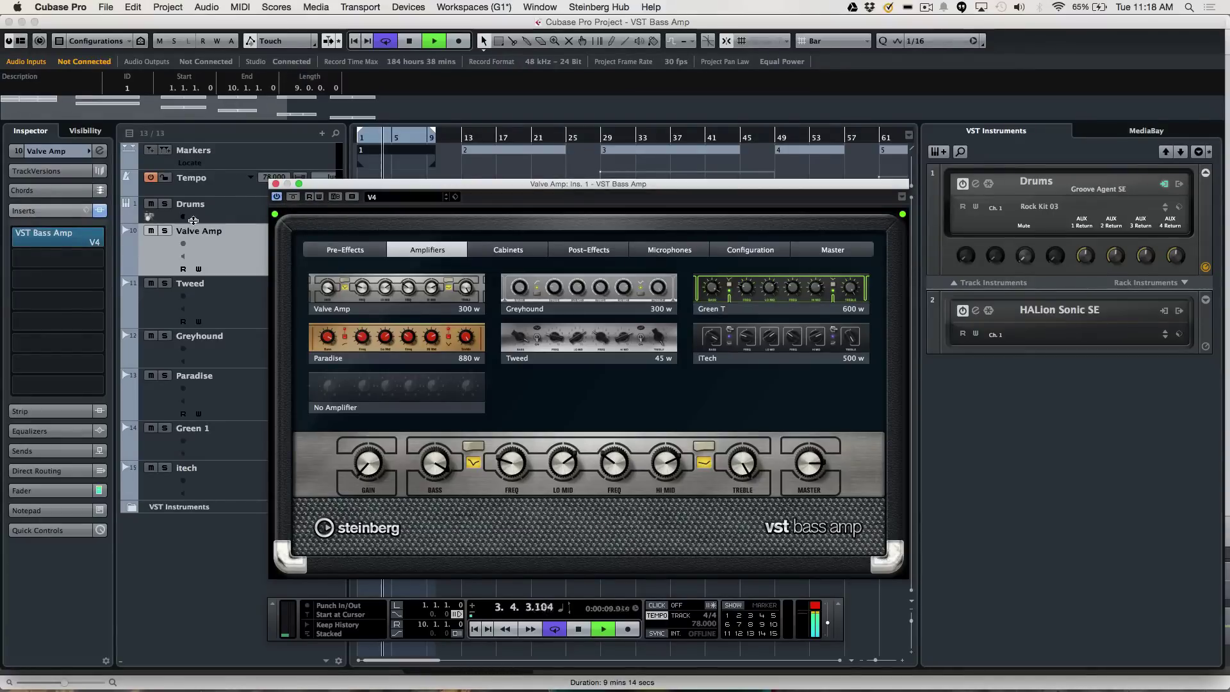
Step: Solo the Valve Amp track to hear it alone, then unsolo it
click(164, 231)
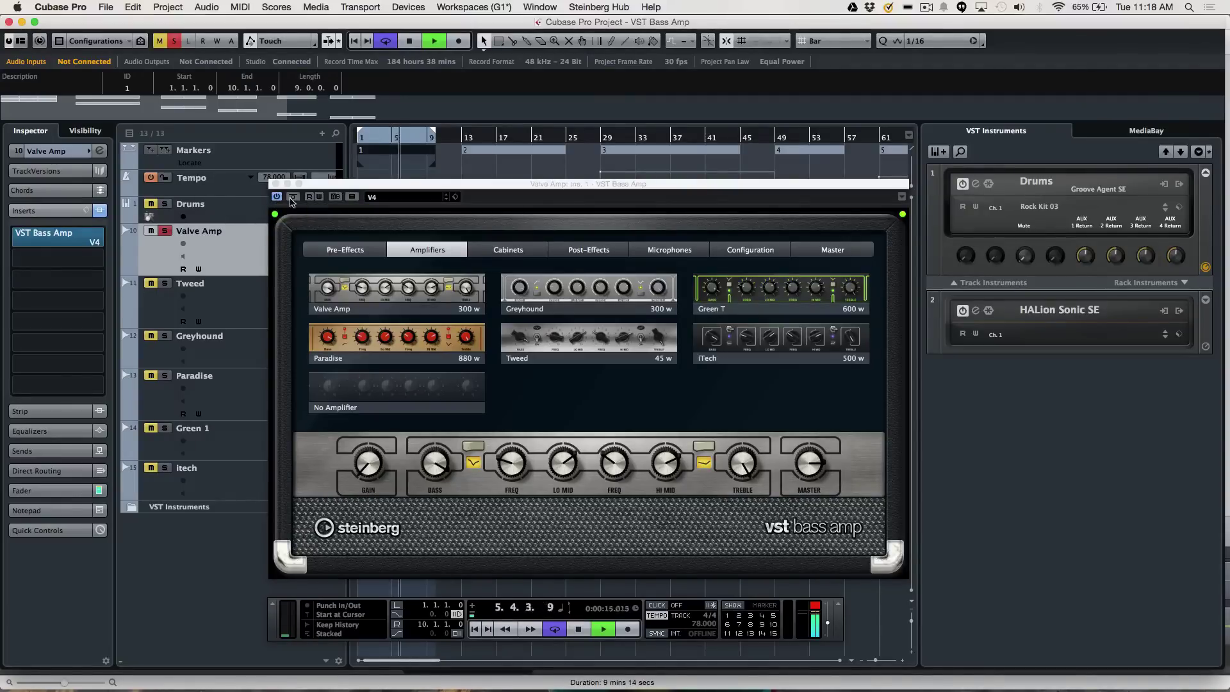
click(292, 200)
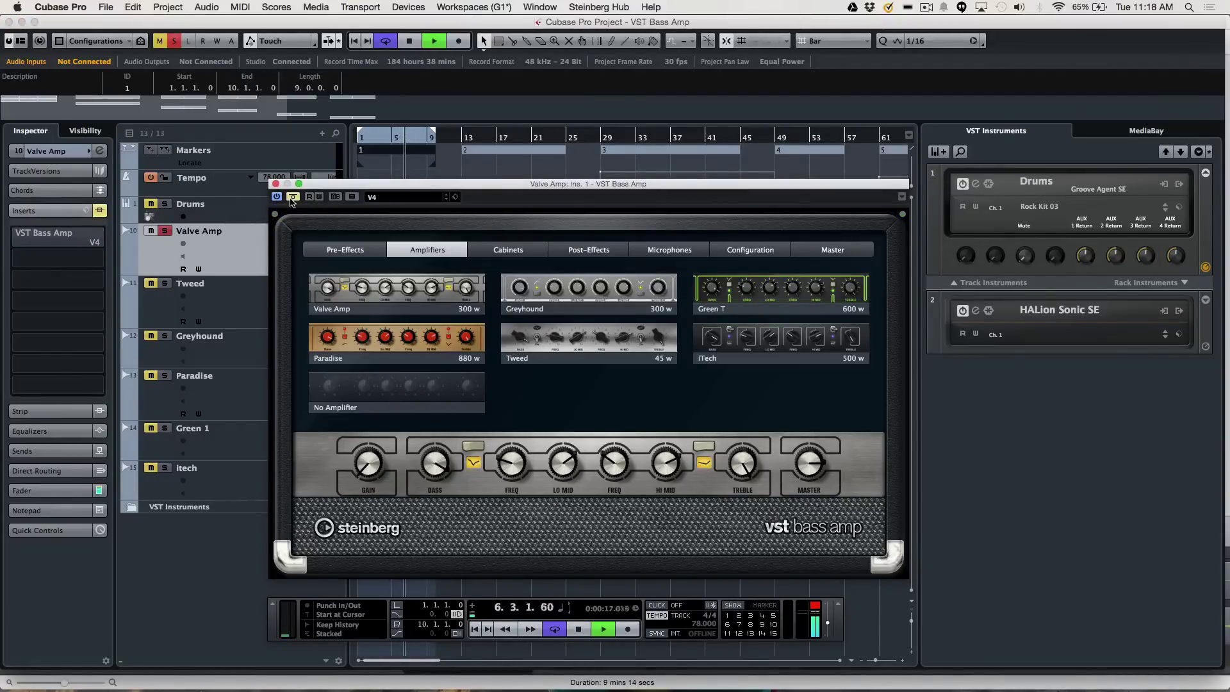
click(152, 211)
click(166, 232)
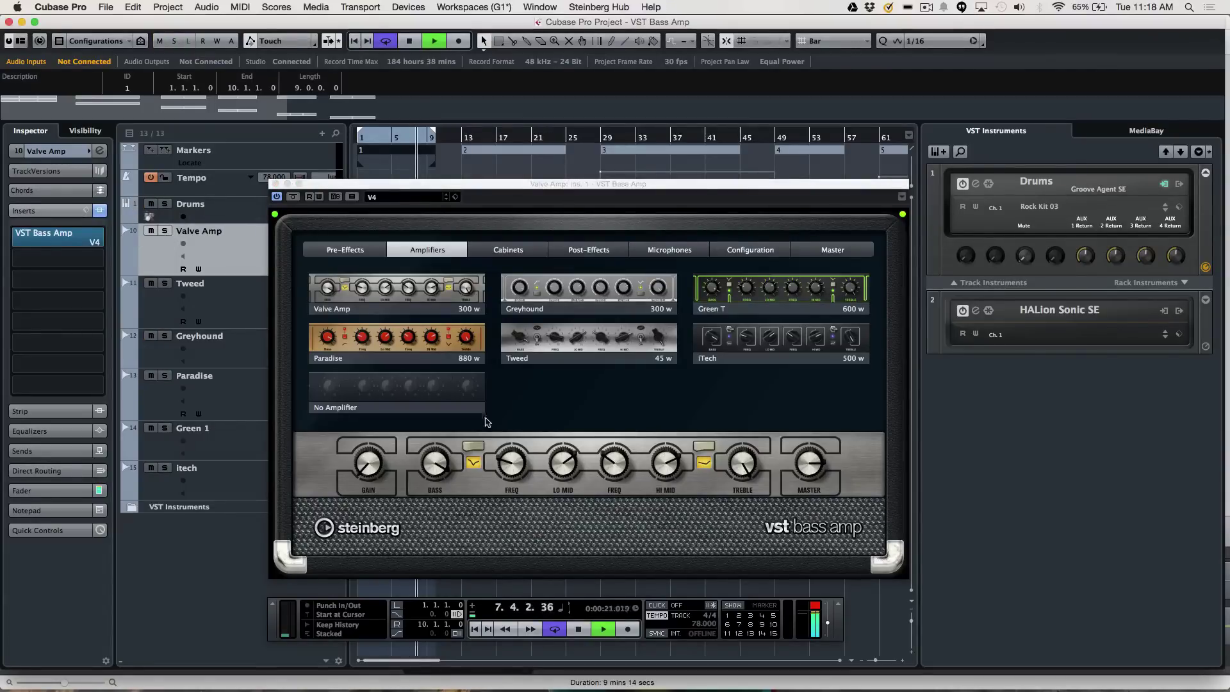
mouse_move(357, 473)
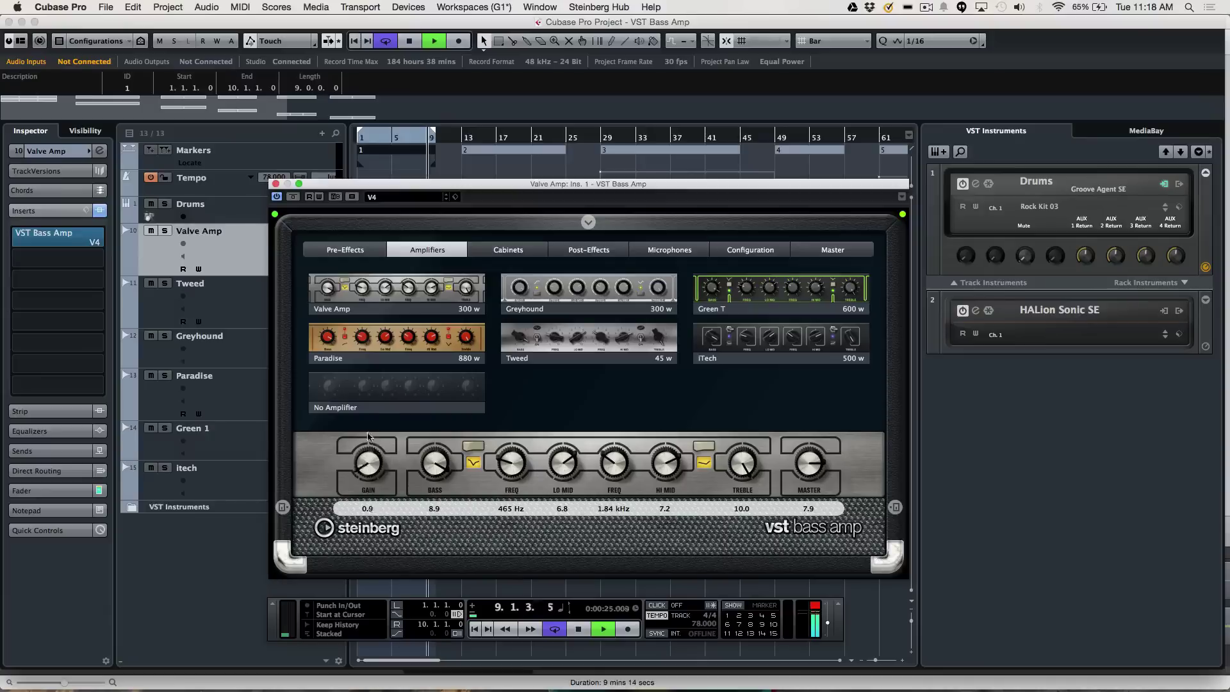
Step: Set Gain to 0.0, Bass to 9.0 and the Hi Mid frequency to 1.78 kHz
mouse_move(369, 437)
mouse_down()
mouse_move(363, 349)
mouse_move(348, 428)
mouse_up()
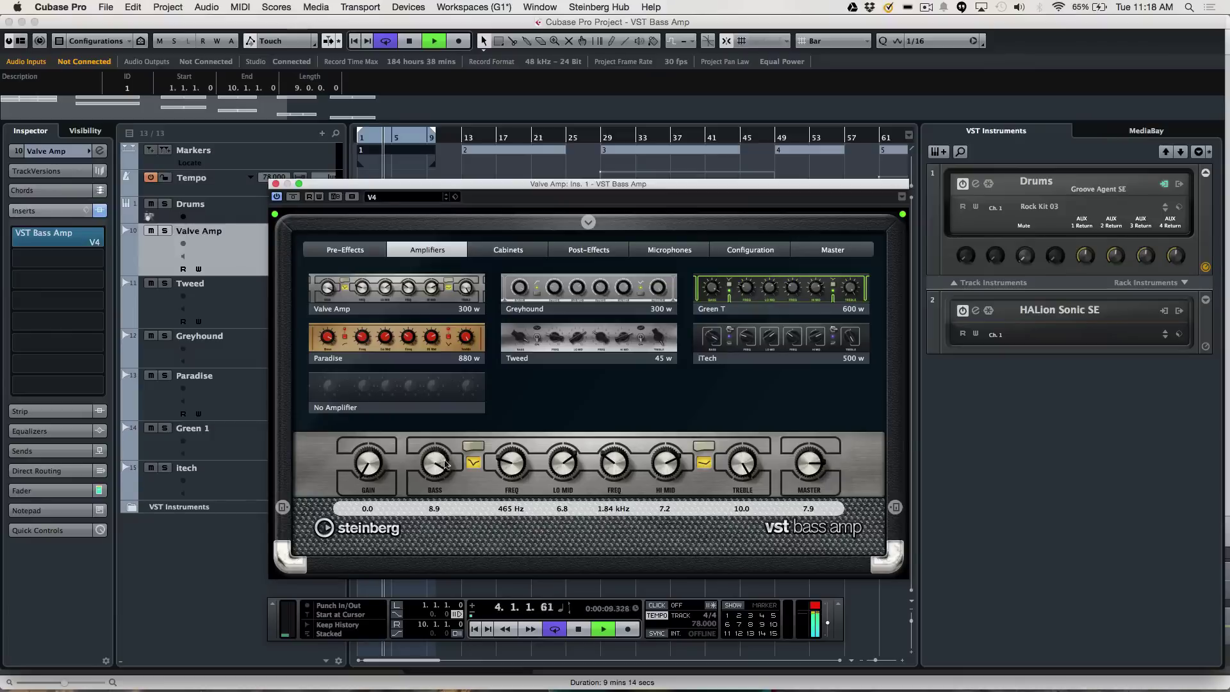
drag(435, 460, 434, 453)
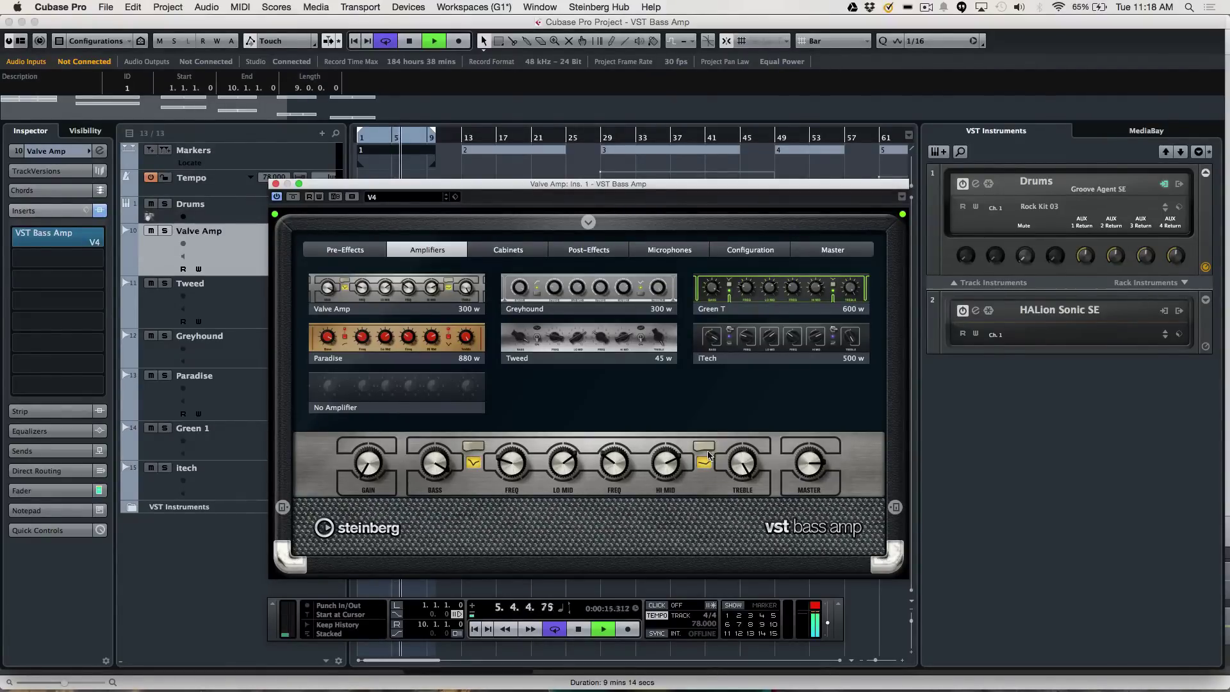
mouse_move(508, 497)
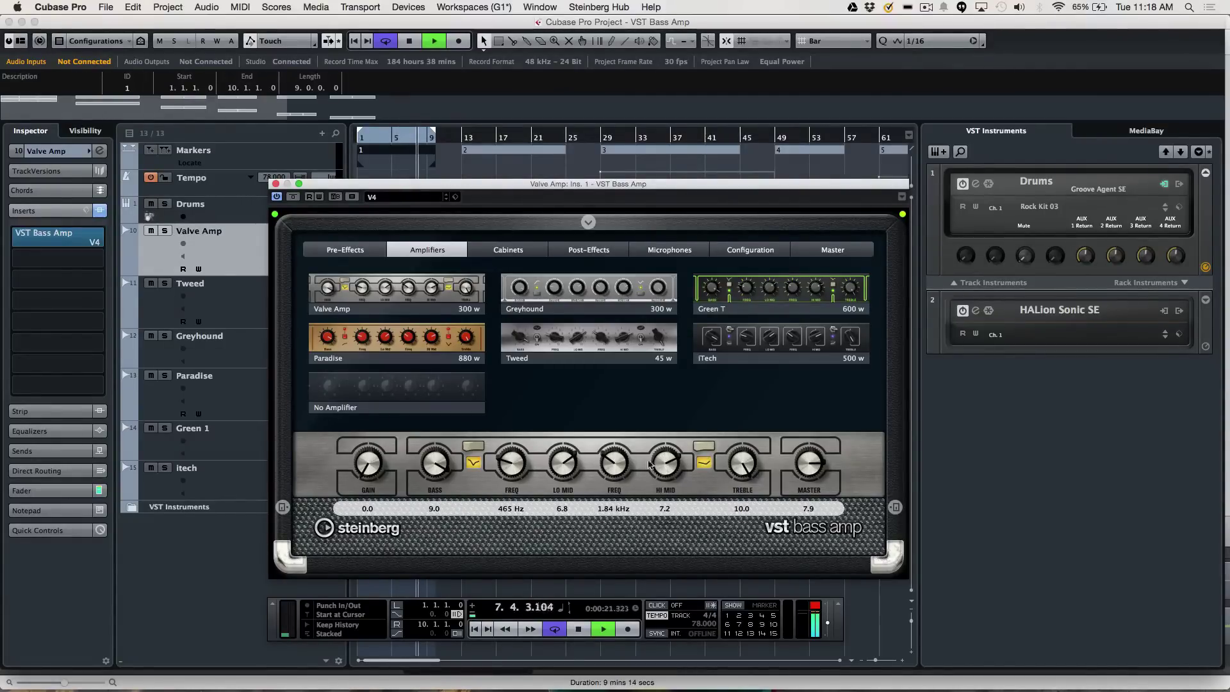
drag(613, 461, 705, 471)
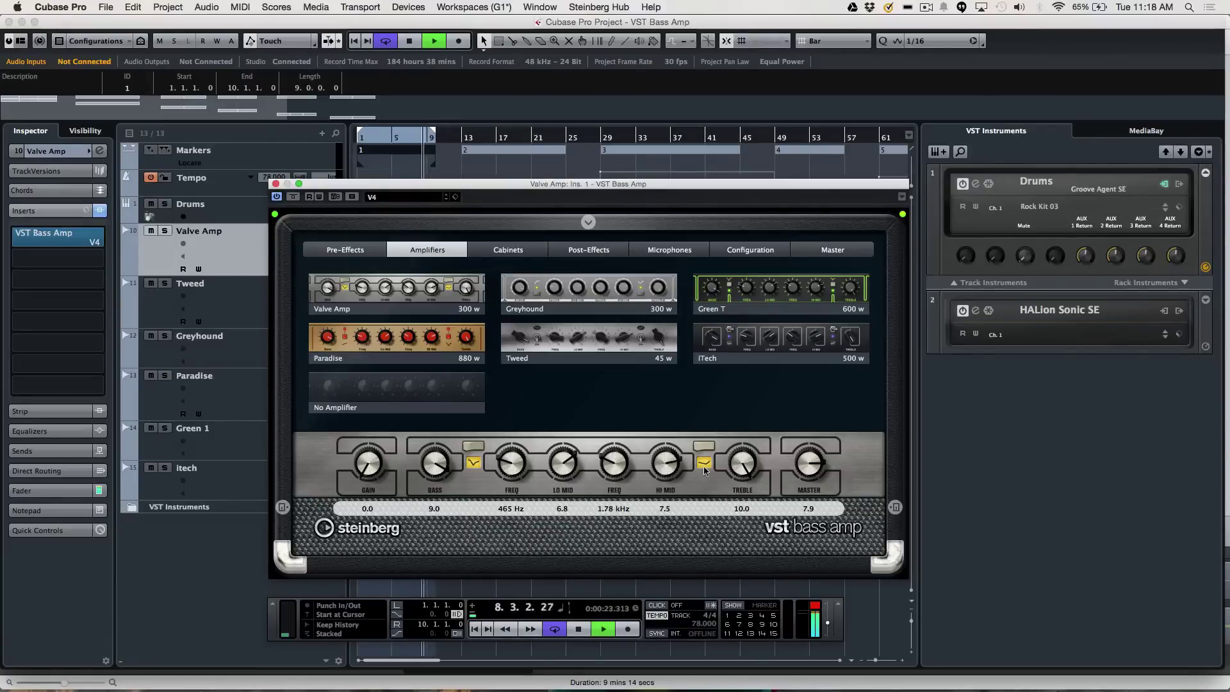
click(292, 198)
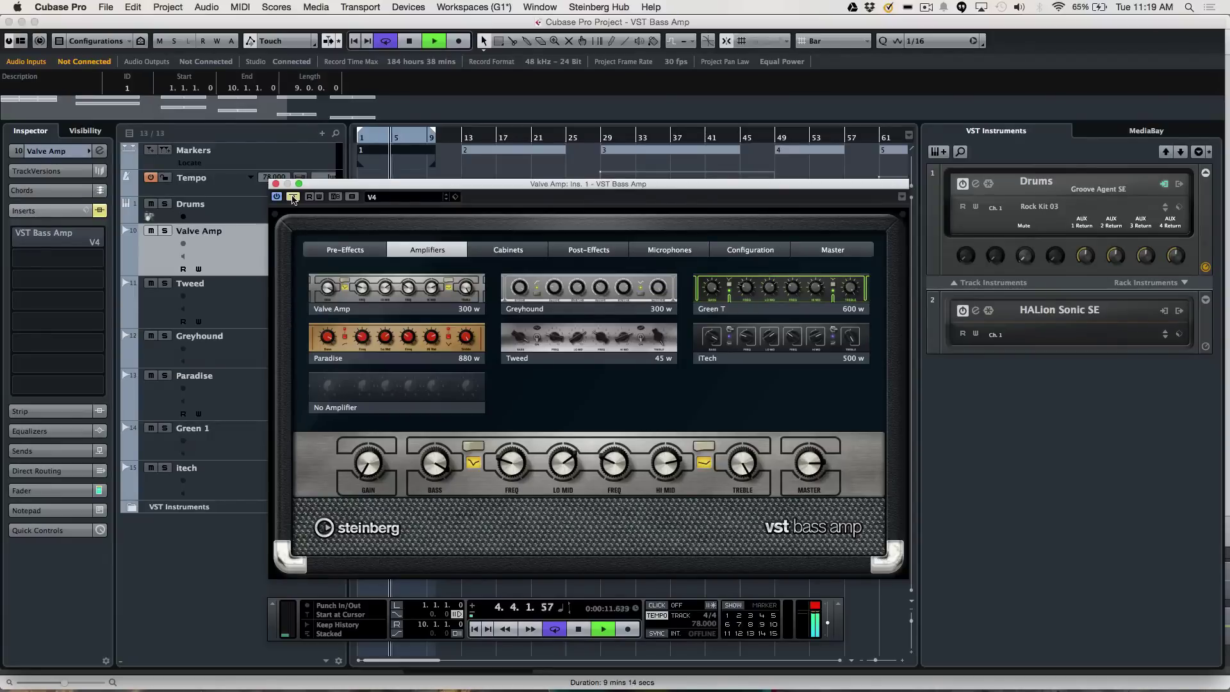
click(292, 198)
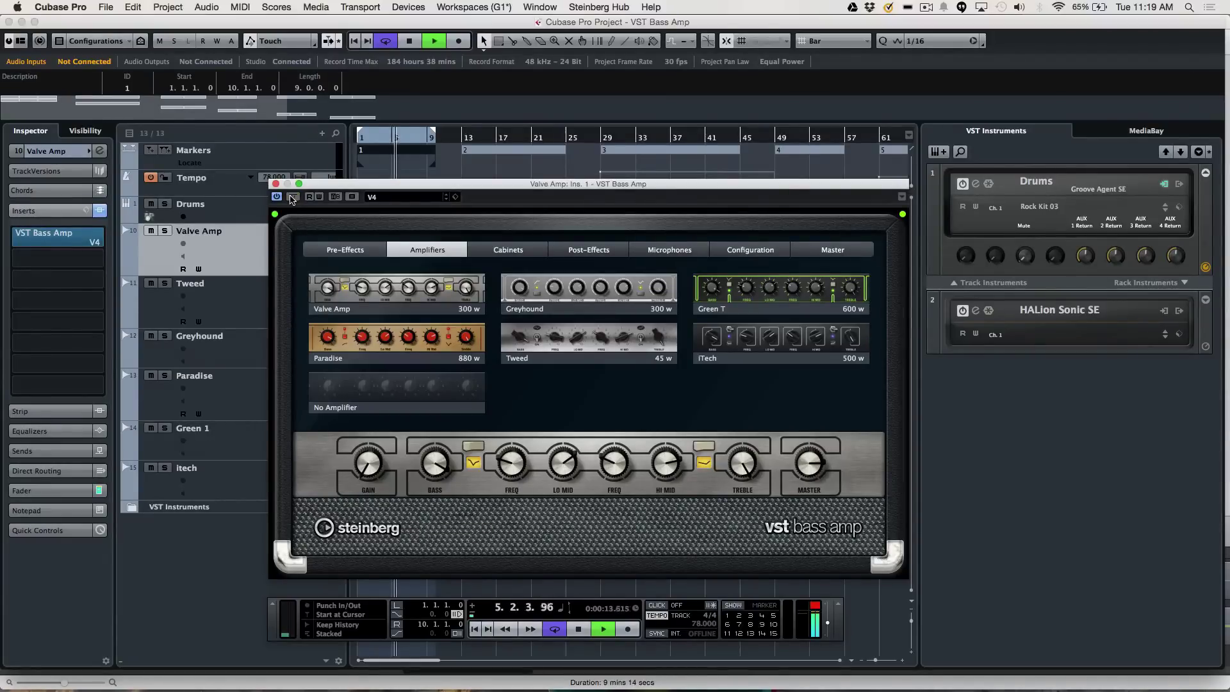
click(163, 231)
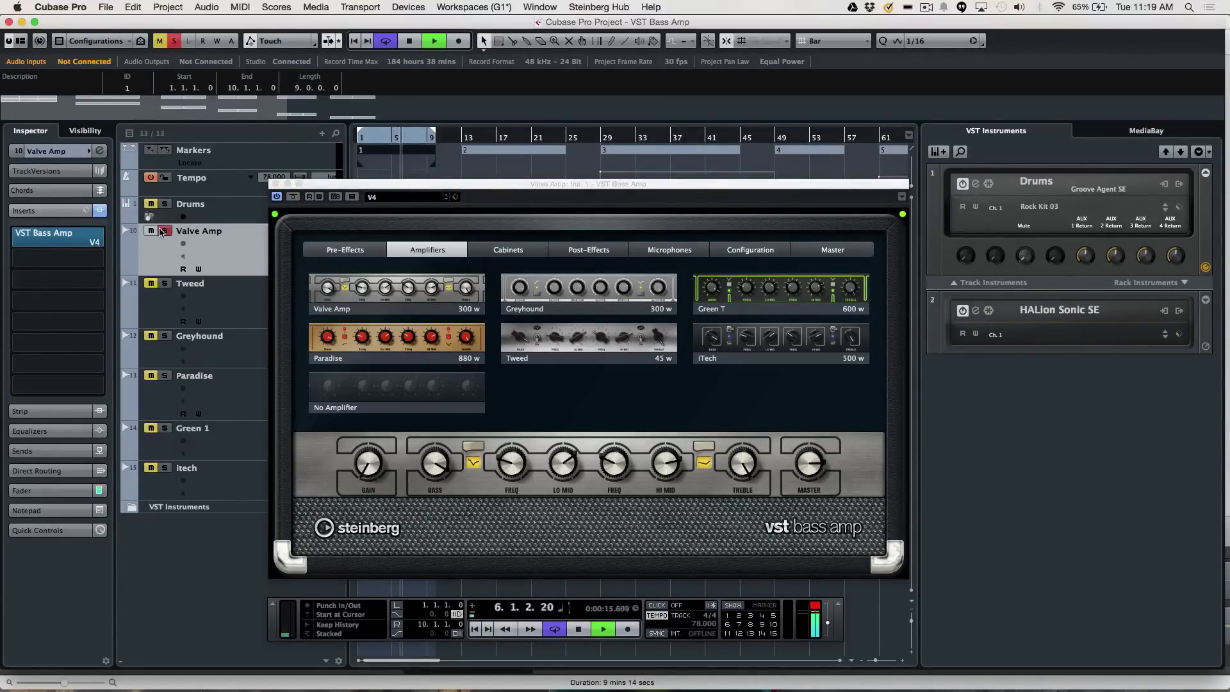
click(291, 199)
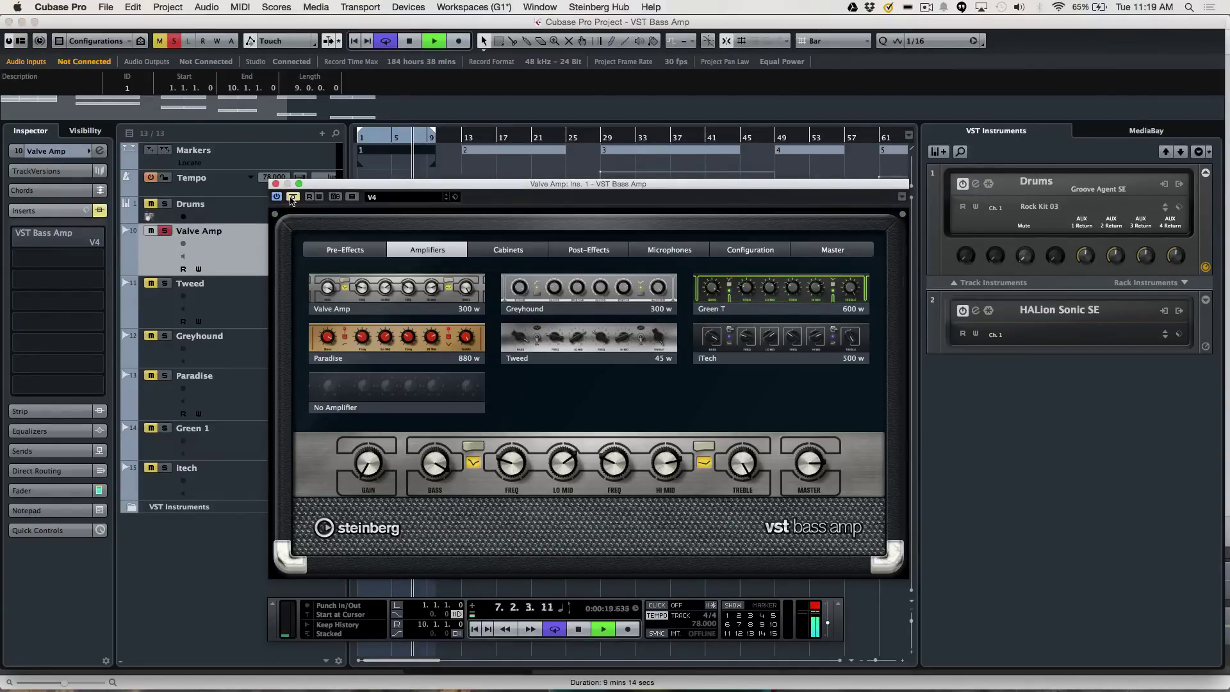
click(292, 197)
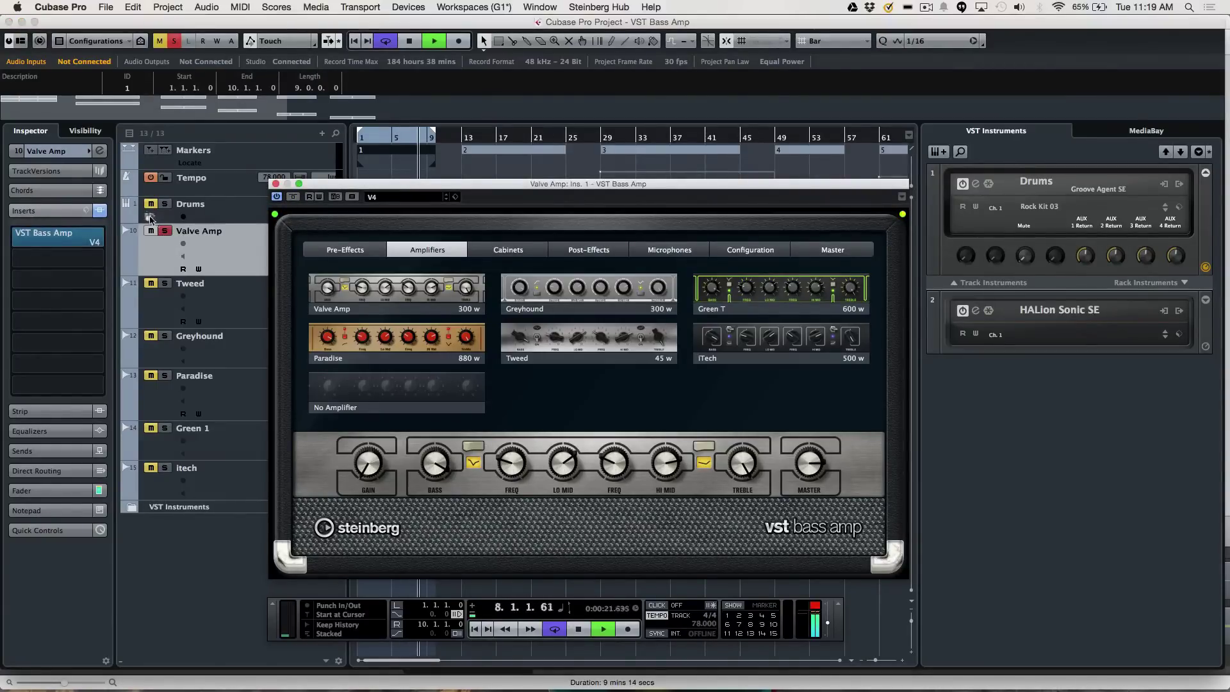
click(166, 234)
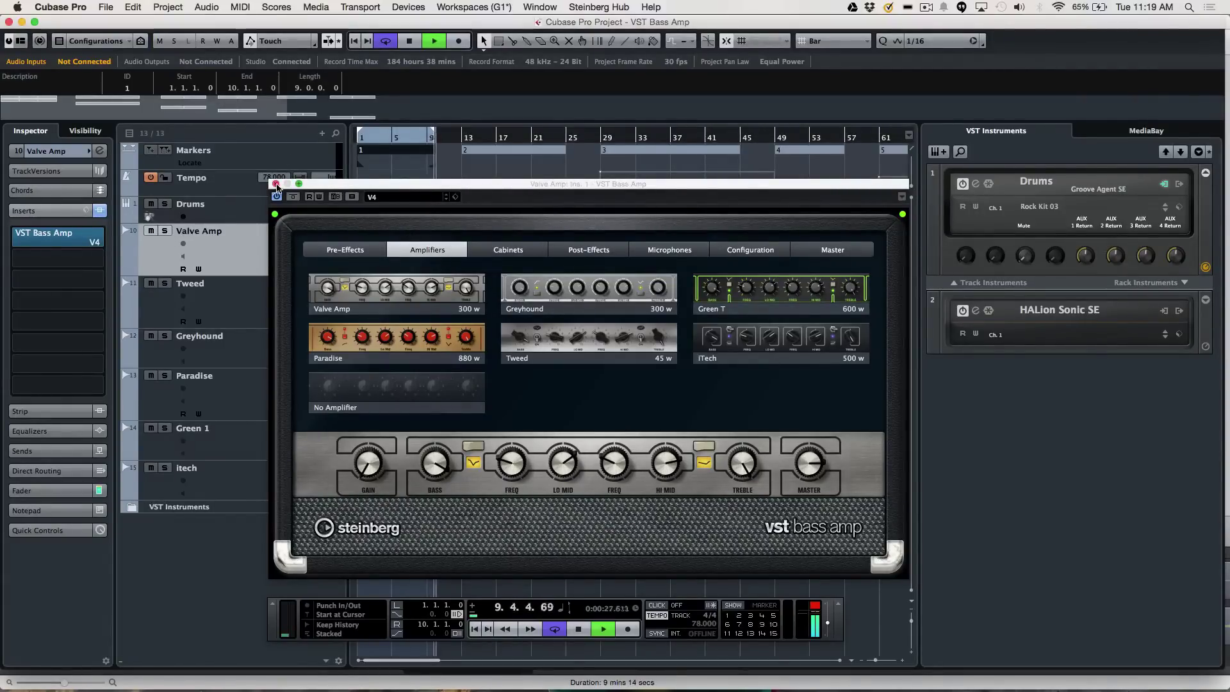
Step: Stop playback, loop bars 13–25 from cycle marker 2, and open the Tweed track's VST Bass Amp
key(space)
click(276, 185)
click(479, 153)
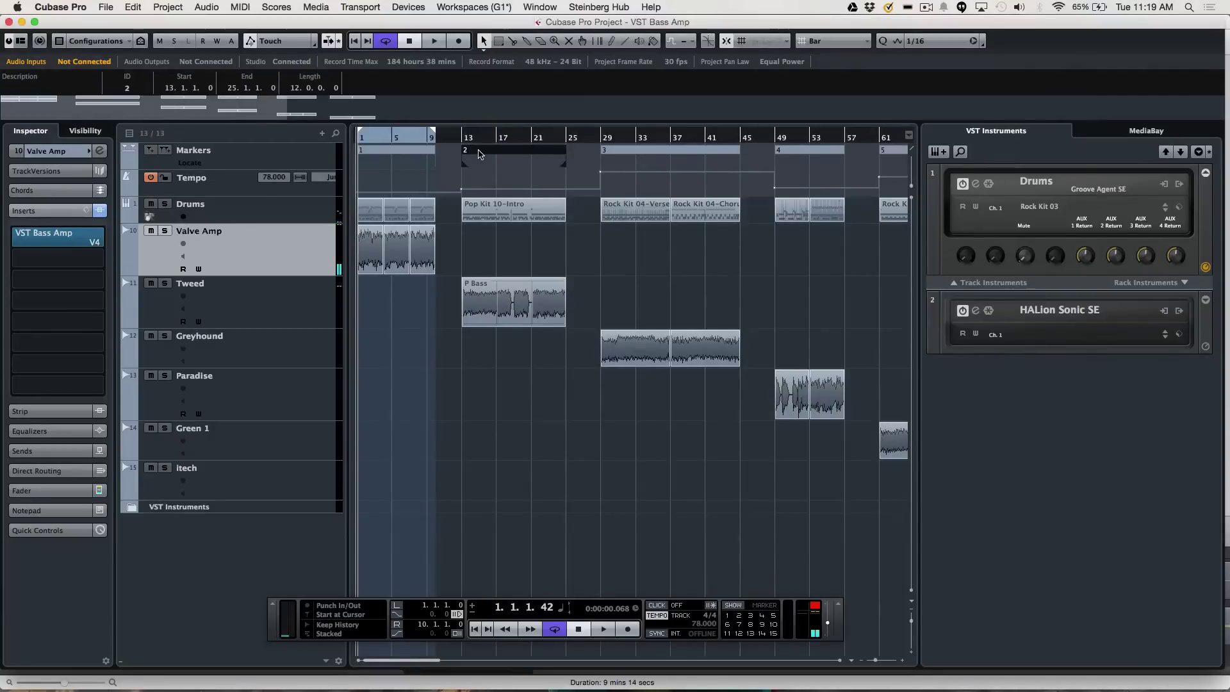
double_click(479, 153)
click(225, 307)
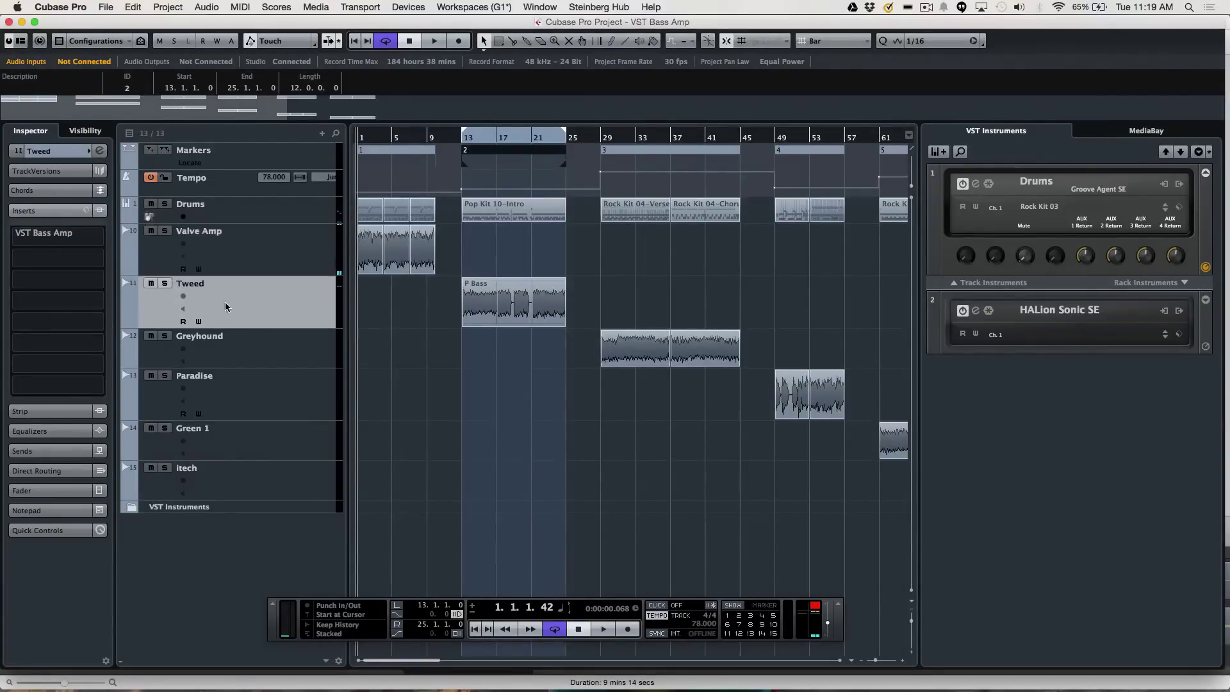
click(56, 234)
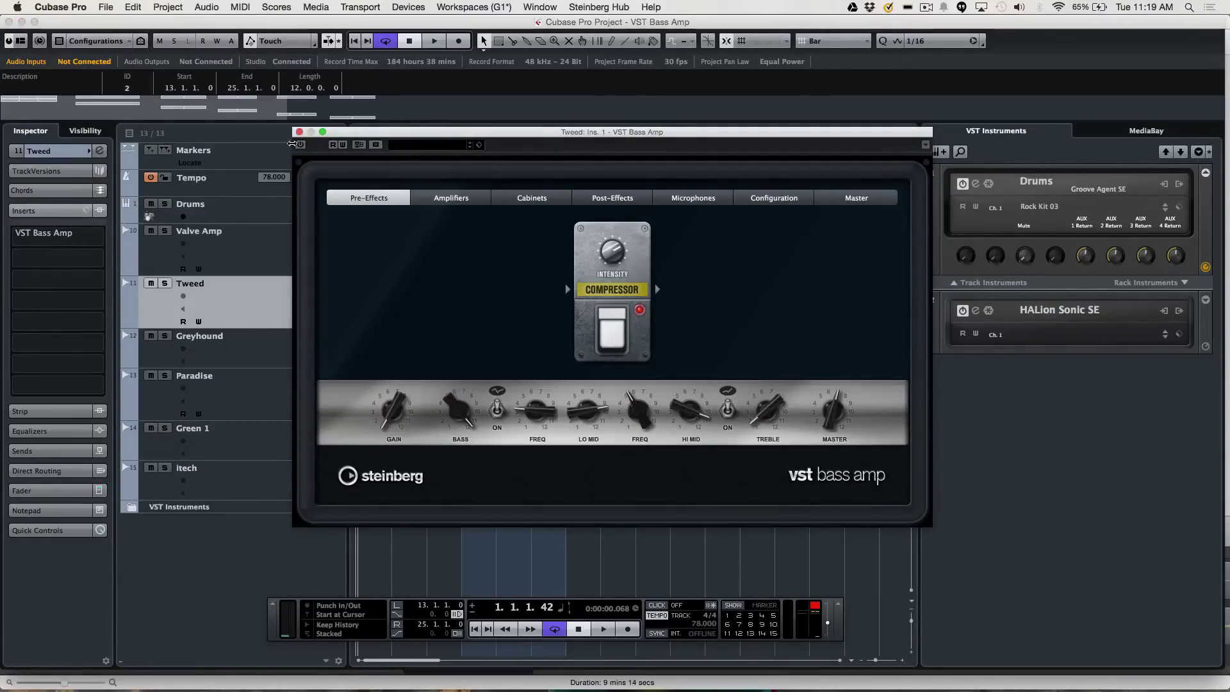
Step: Play the Tweed part from bar 13 with the bass amp bypassed, then re-enable it
click(300, 146)
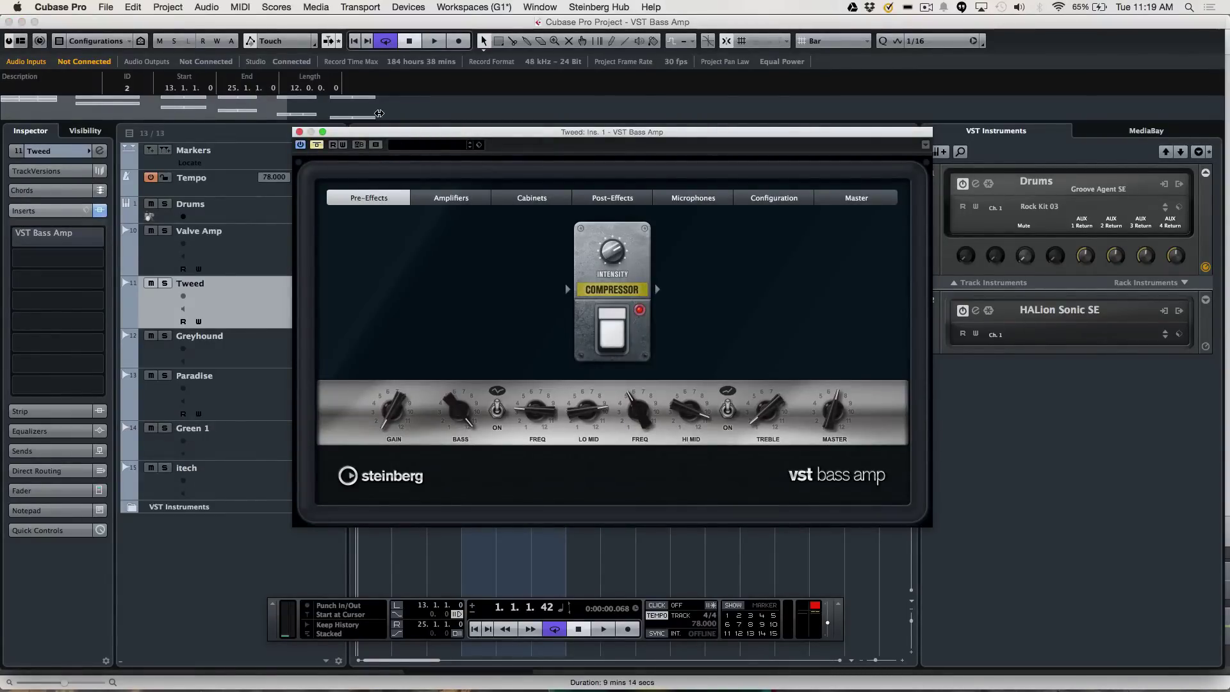
drag(375, 137, 370, 211)
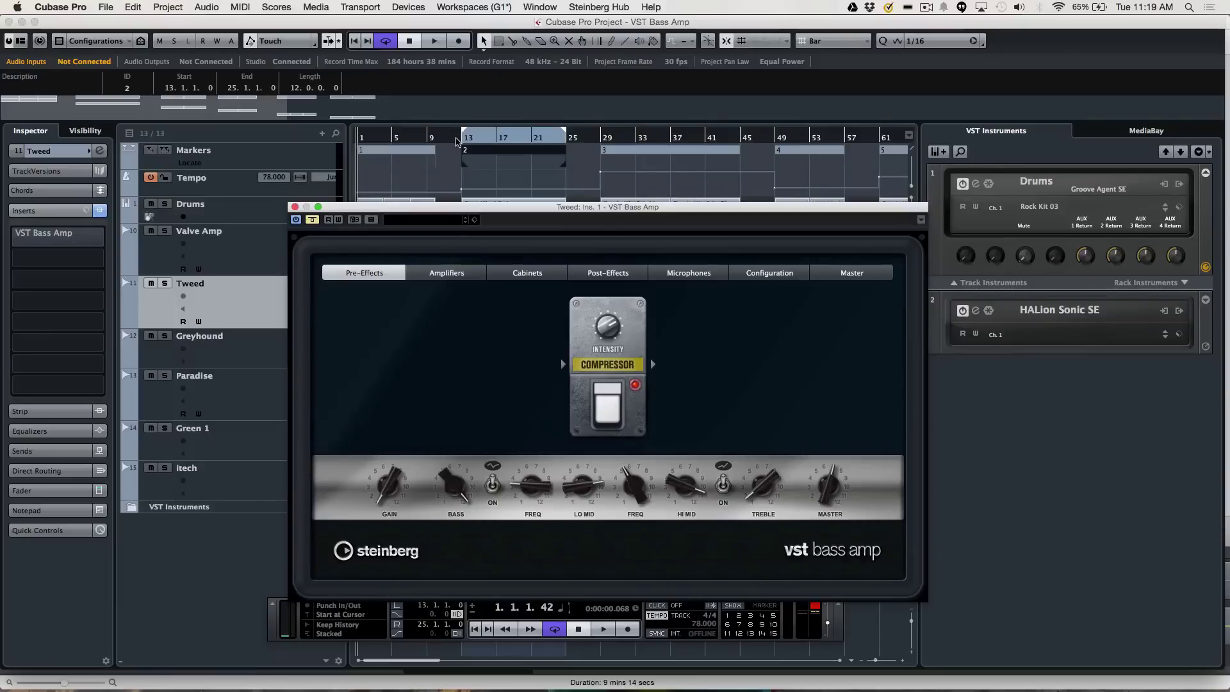
click(460, 139)
key(space)
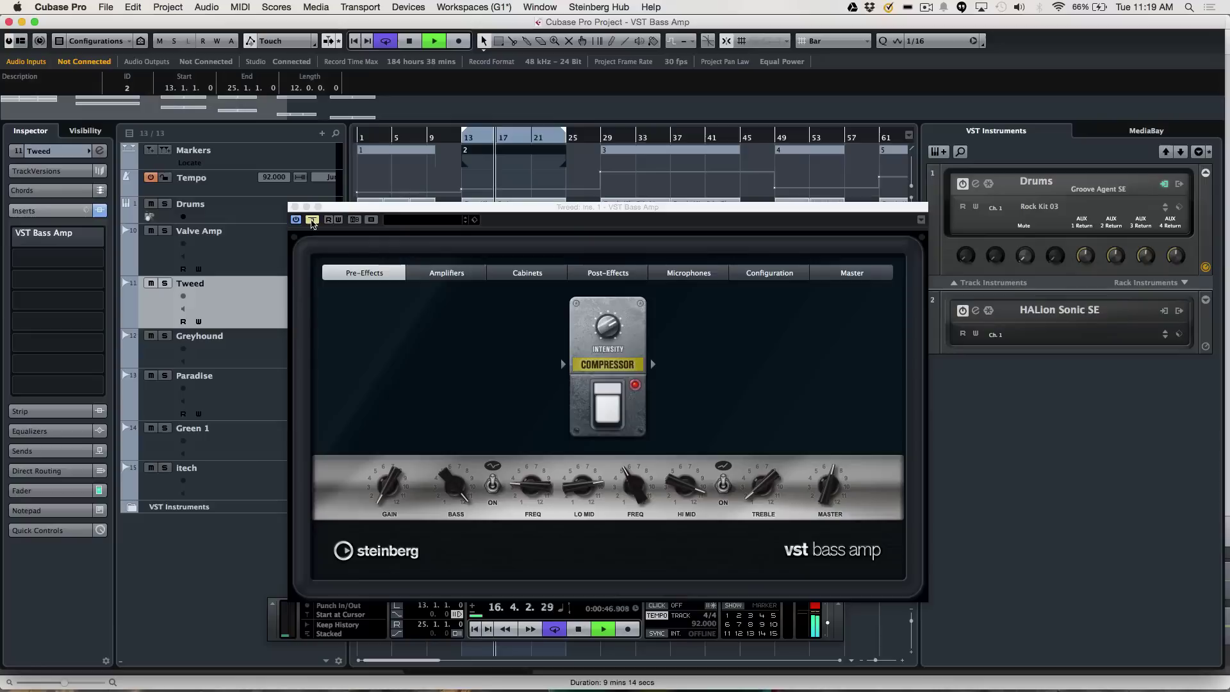
click(312, 221)
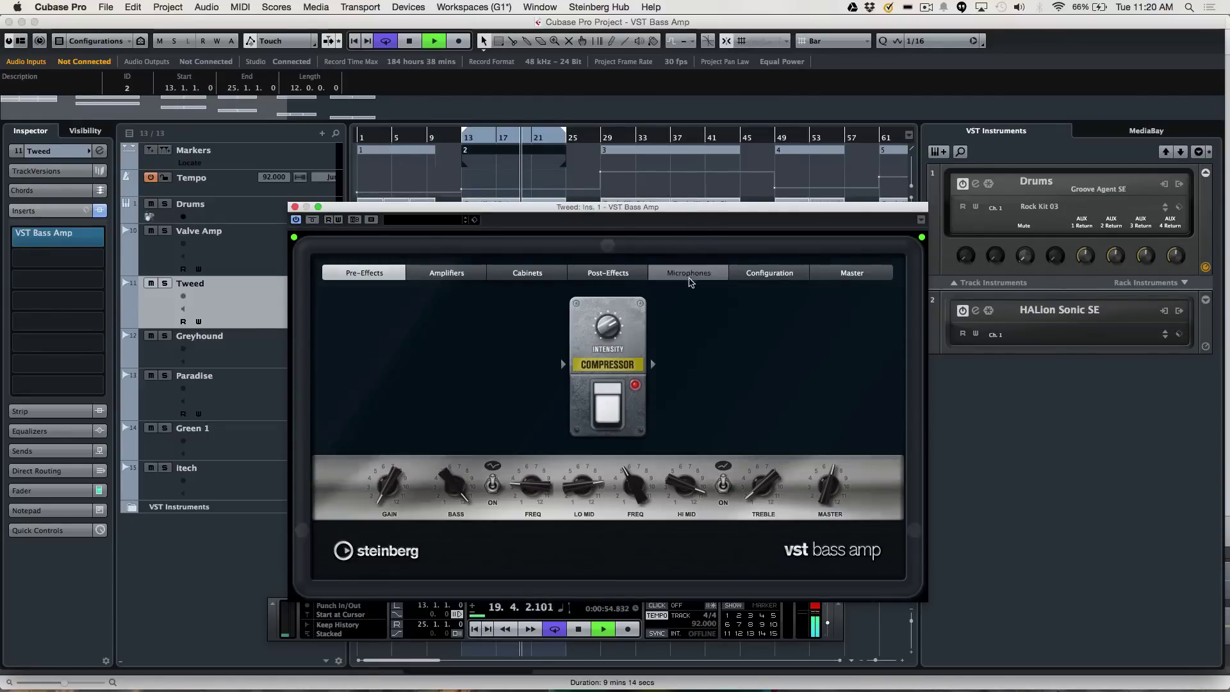
Step: Select the 1x15 cabinet for the Tweed bass amp
click(527, 274)
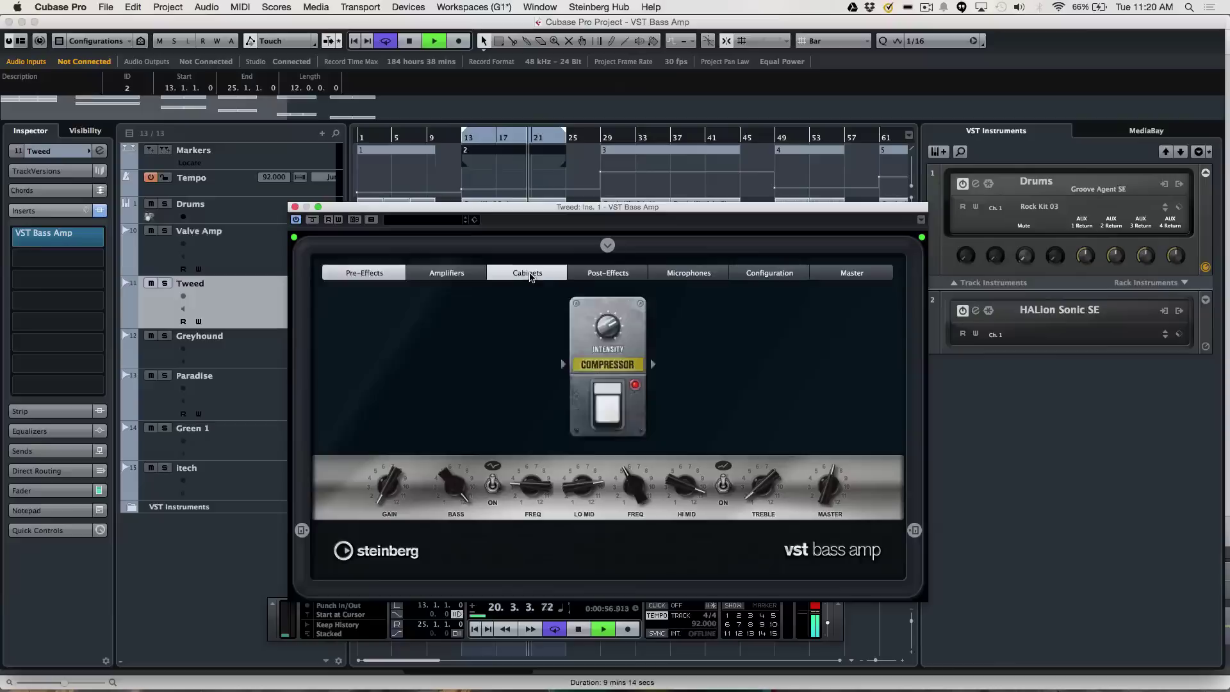
click(466, 275)
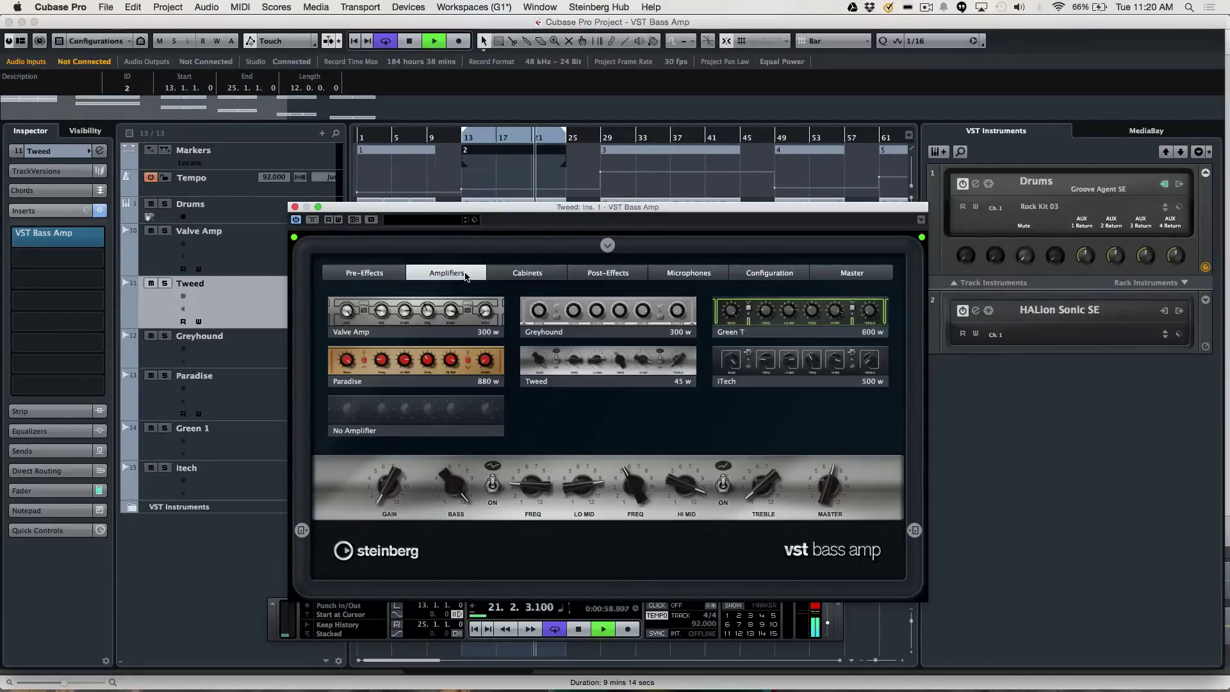
click(518, 272)
click(452, 321)
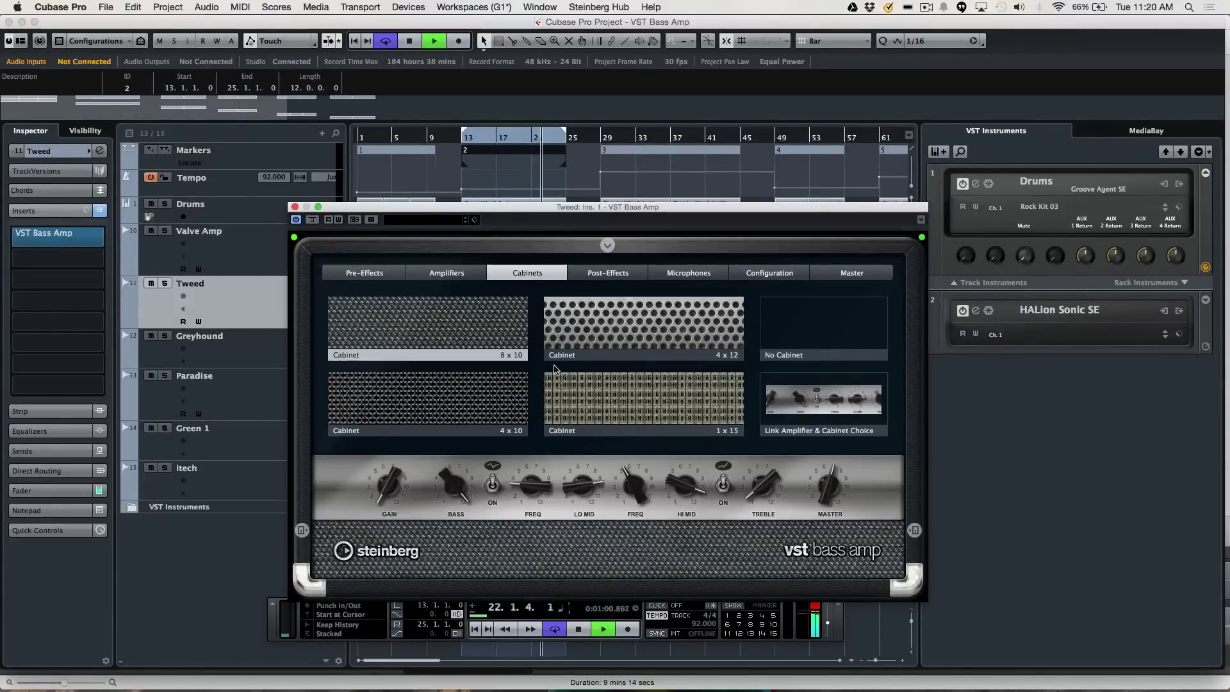
click(620, 414)
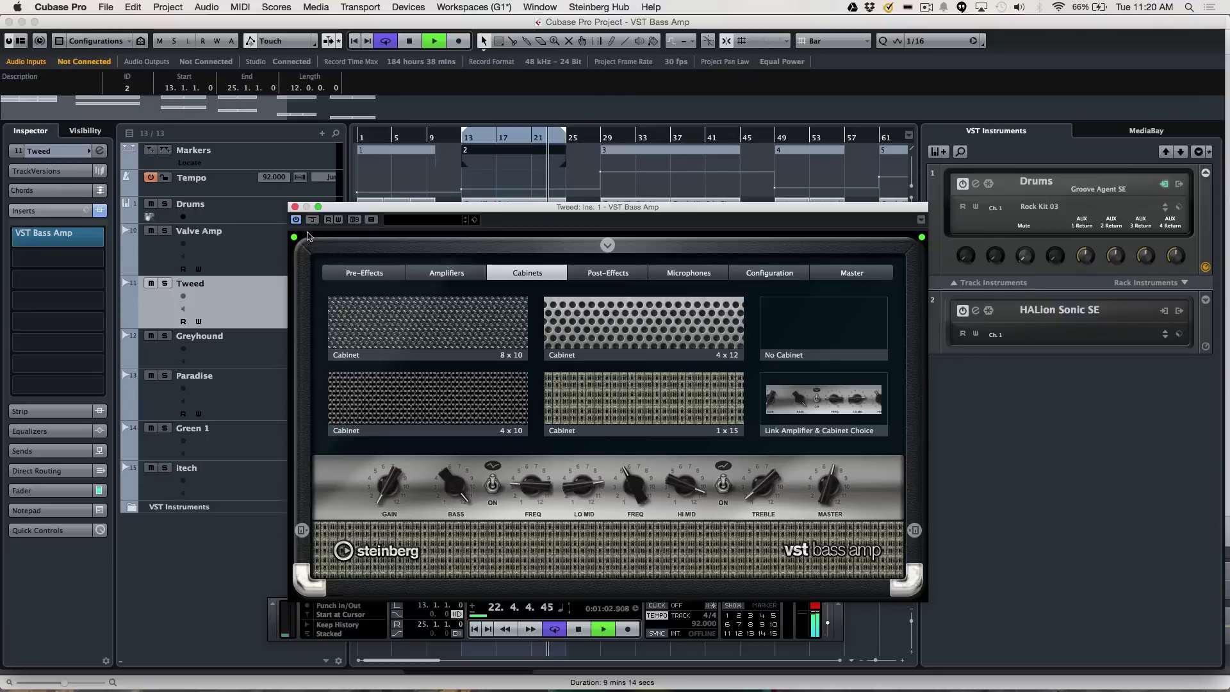
Step: Solo the Tweed track to audition the cabinet, then unsolo it
click(164, 282)
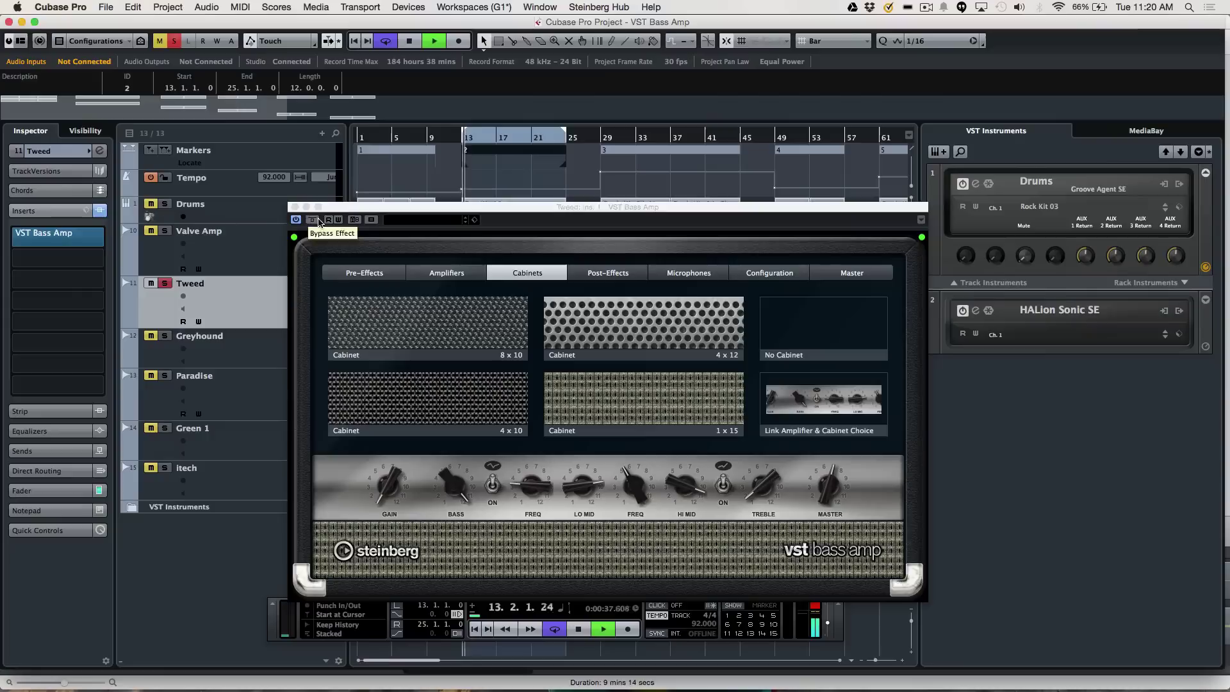
click(313, 221)
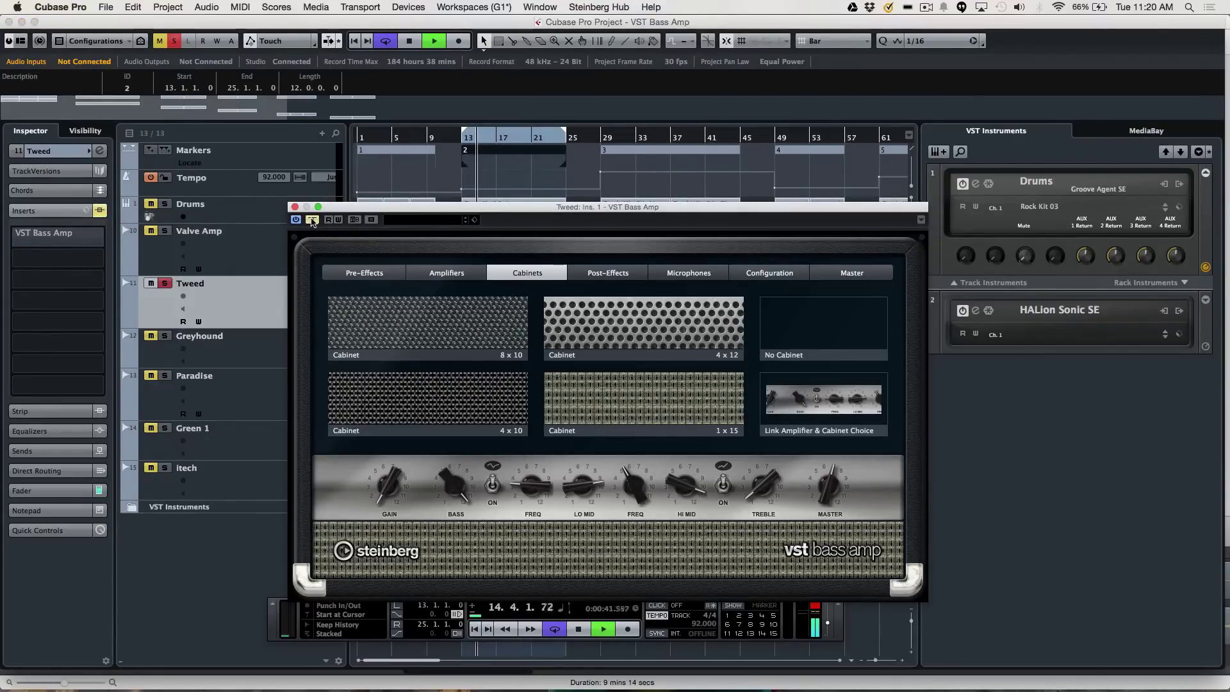
click(166, 285)
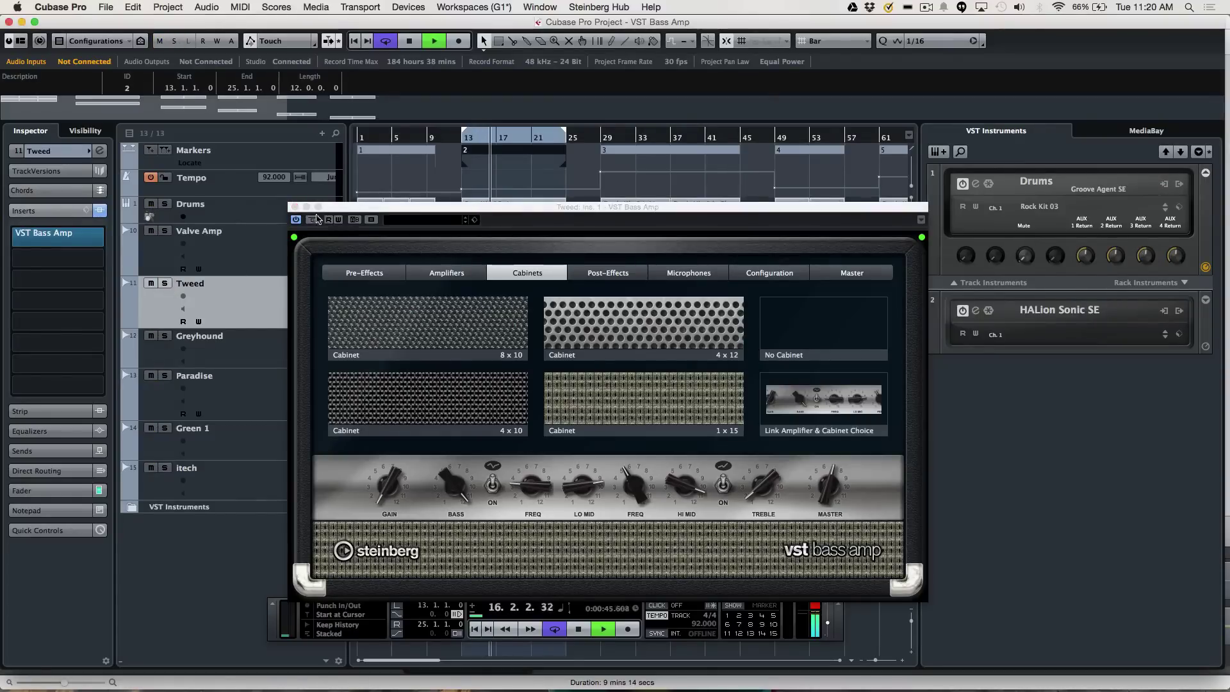
drag(335, 211, 320, 201)
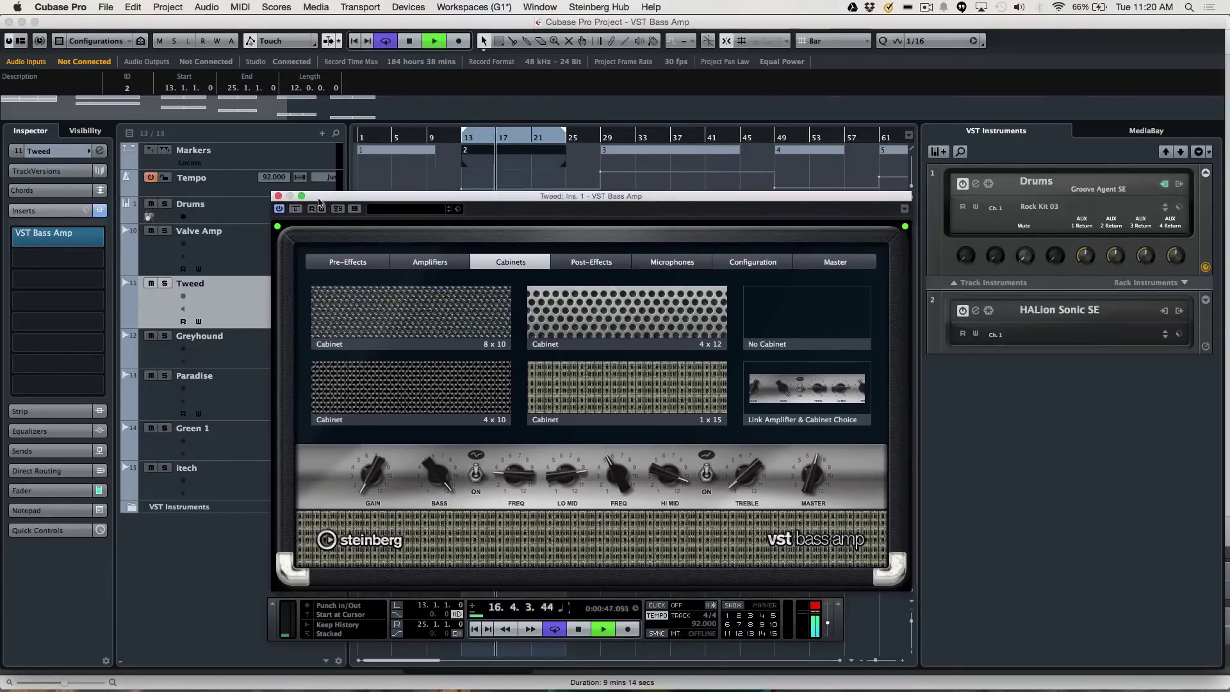
Step: Stop playback, select the Greyhound track and close the Tweed amp window
key(space)
click(241, 352)
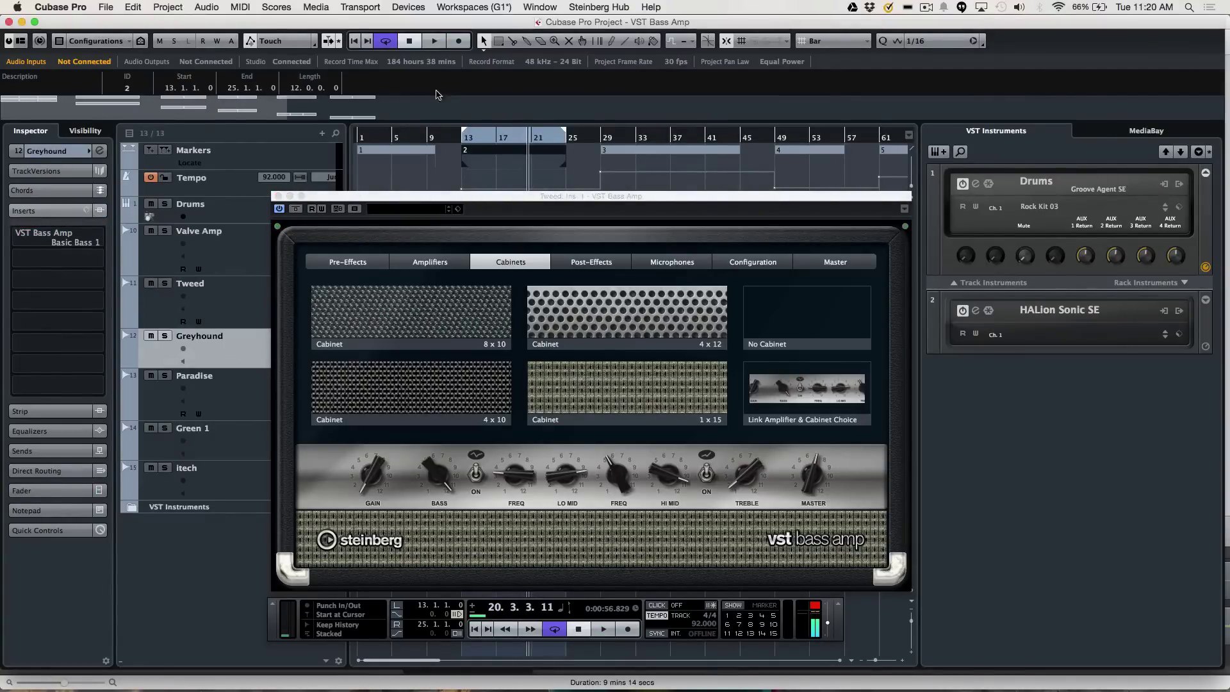
click(275, 196)
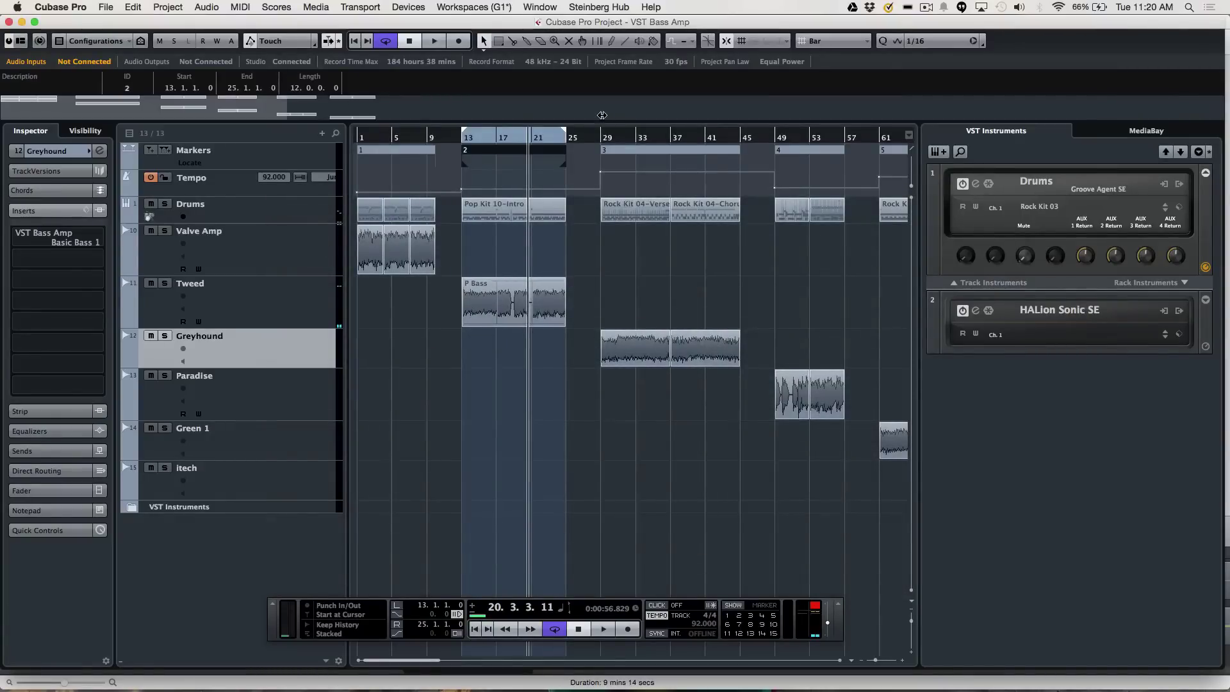
Step: Loop bars 29–45 from cycle marker 3, play from bar 29, and open Greyhound's VST Bass Amp
click(613, 150)
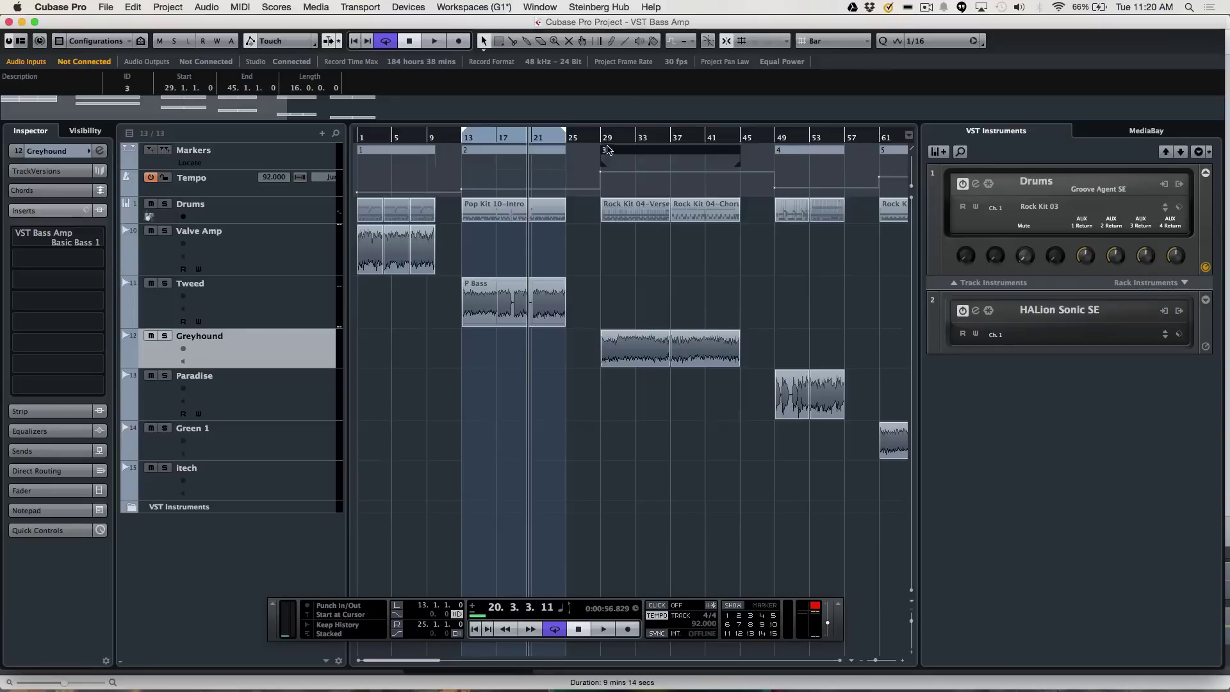
double_click(602, 149)
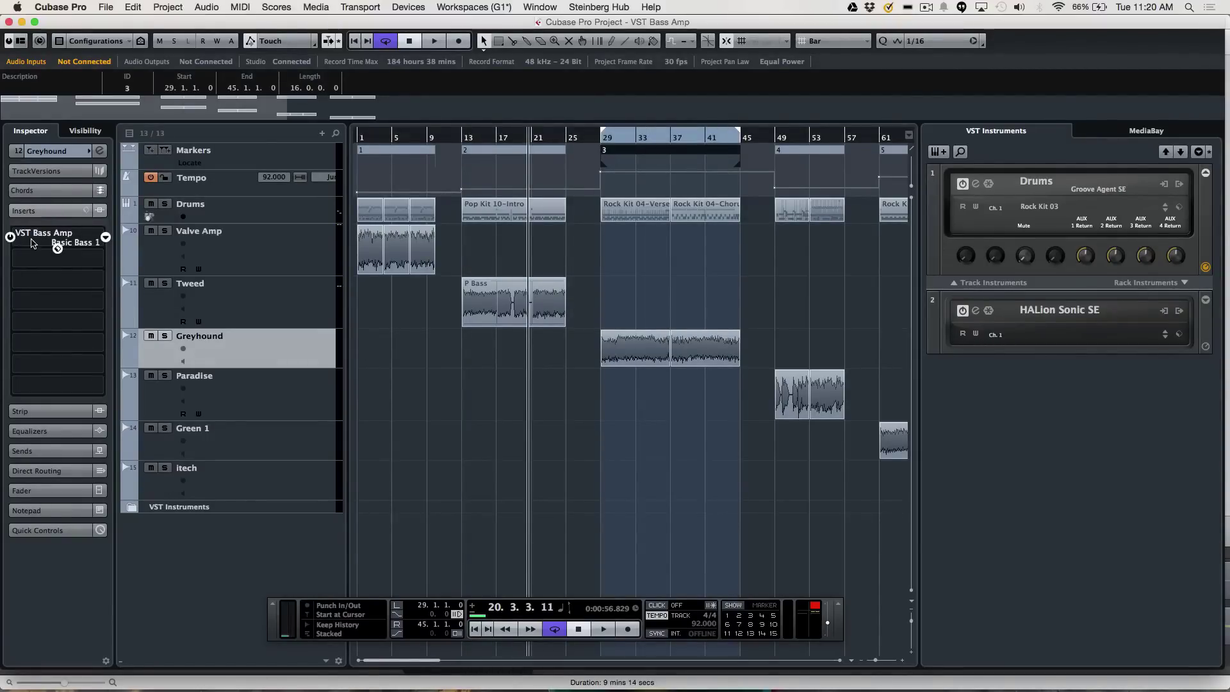
click(600, 137)
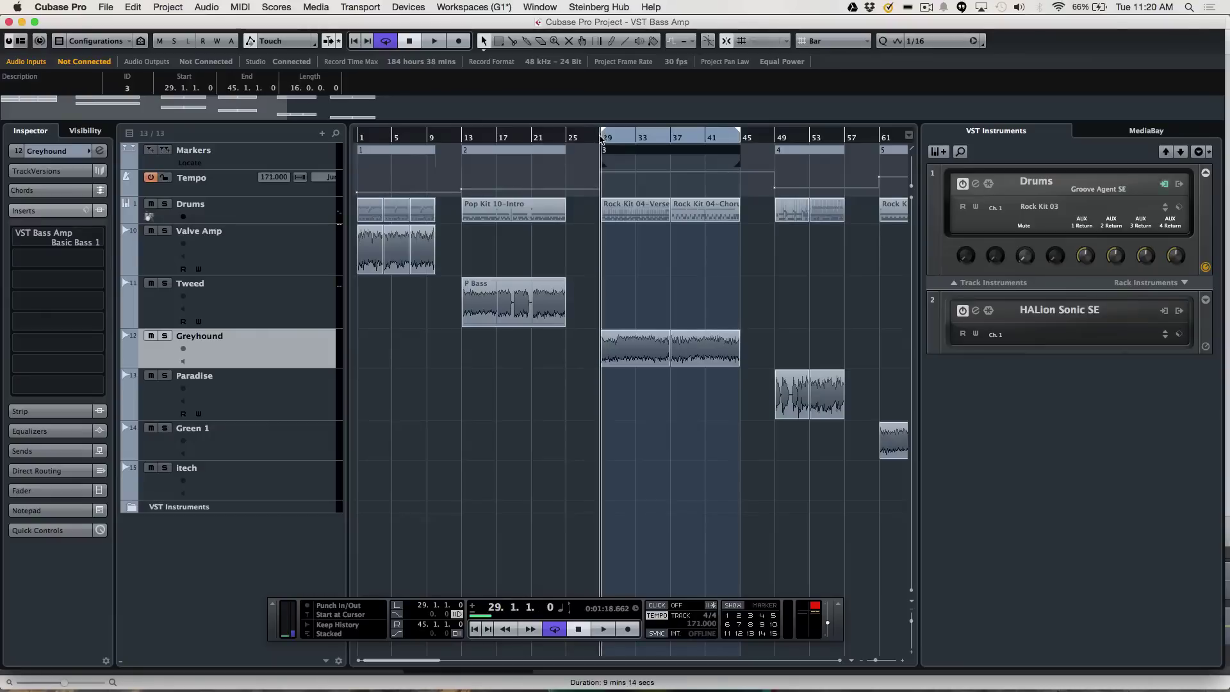
key(space)
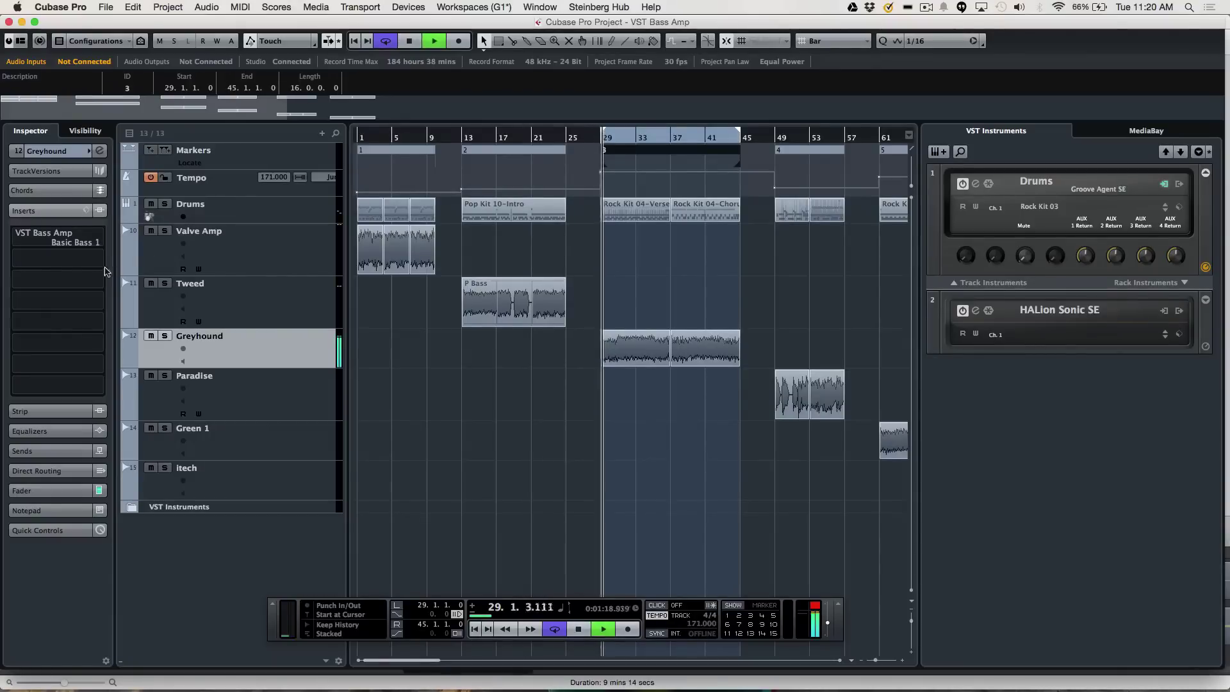
click(44, 236)
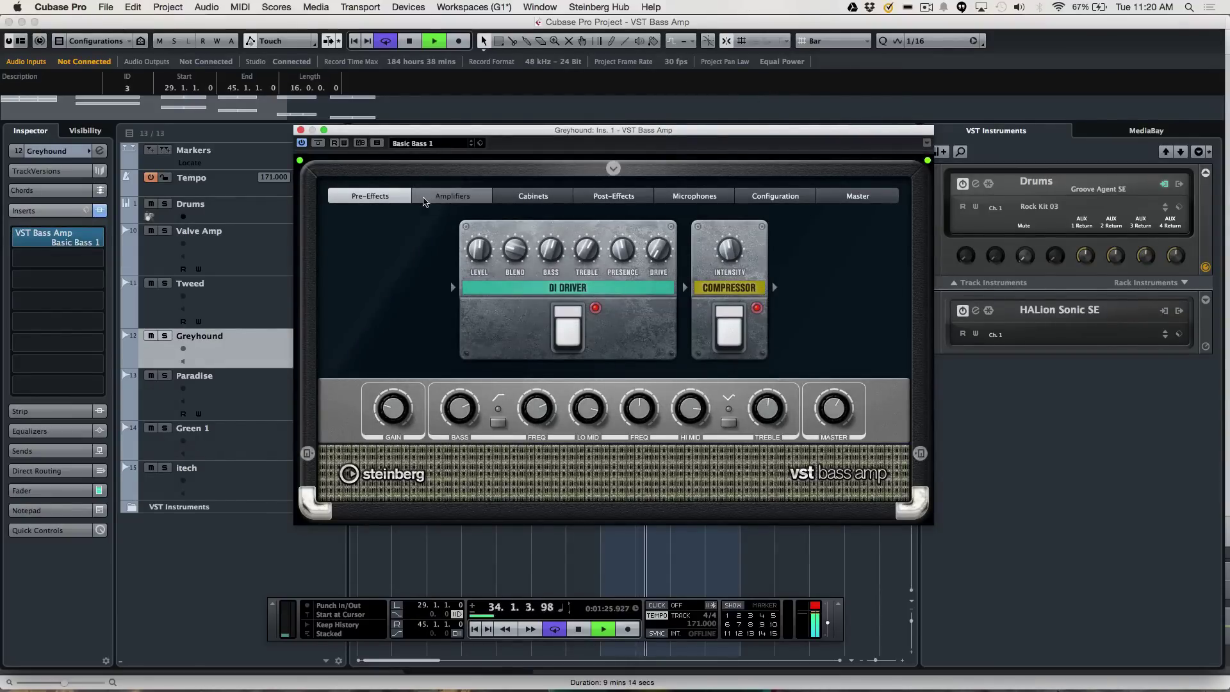
Step: Compare the Greyhound amp bypassed and active, both in the mix and with the track soloed
click(318, 143)
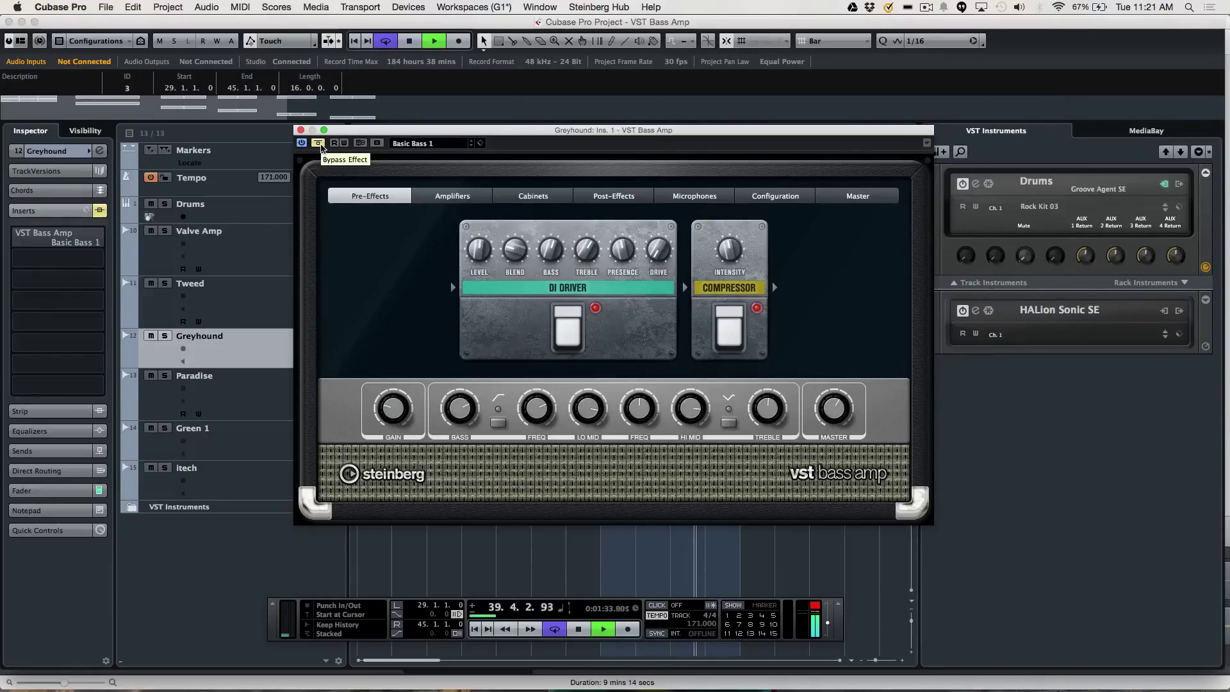
click(319, 144)
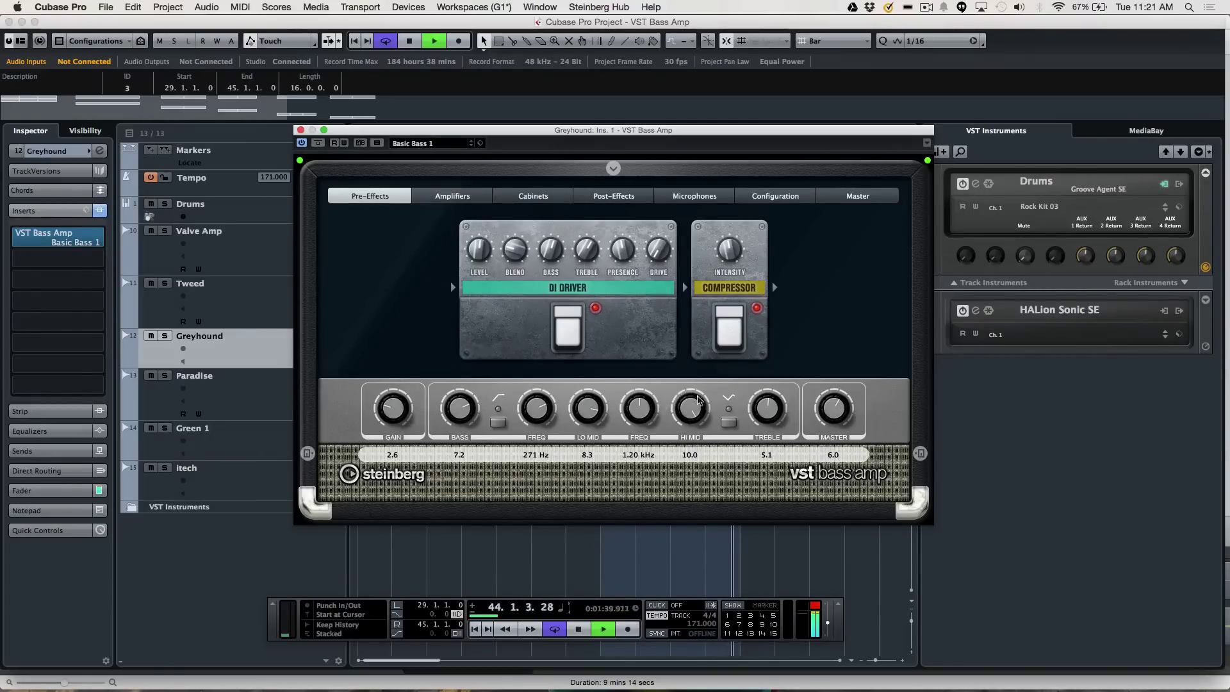
click(165, 337)
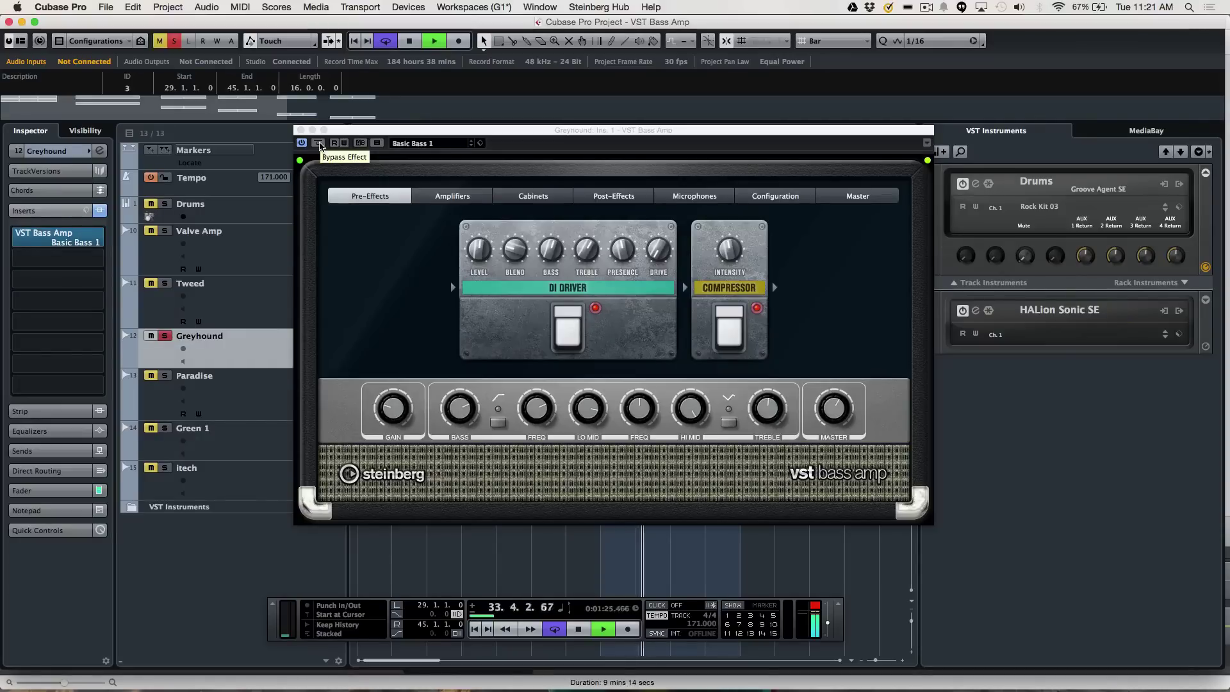
click(318, 143)
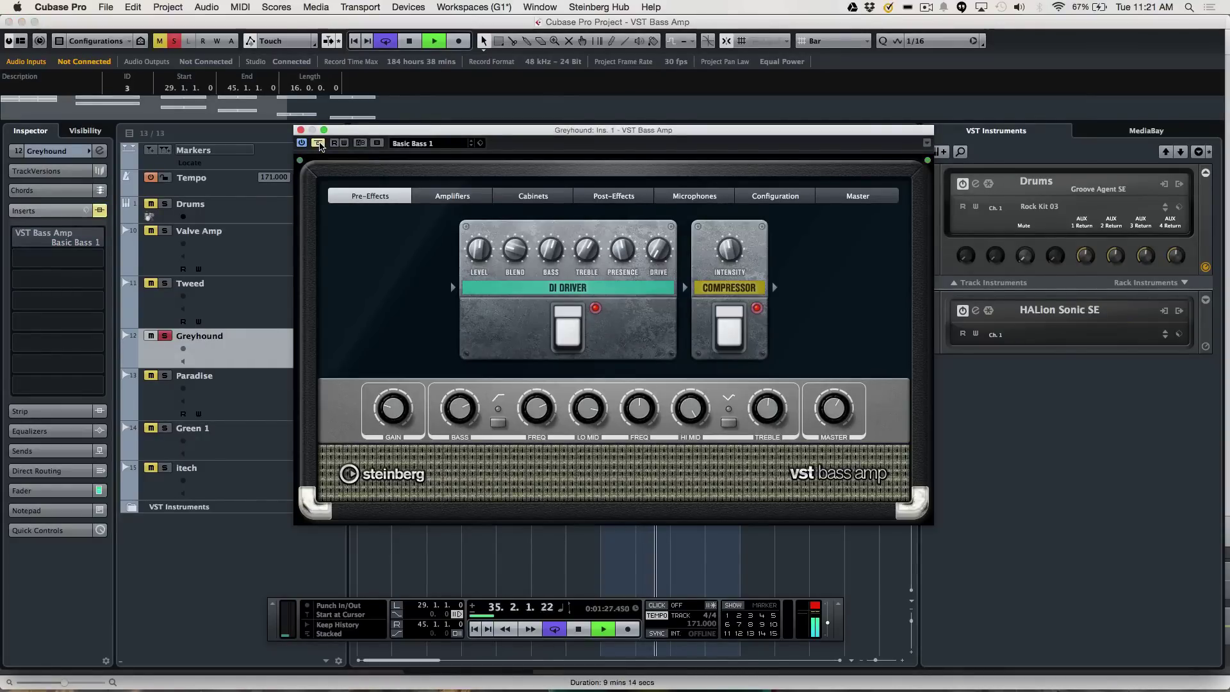
click(319, 143)
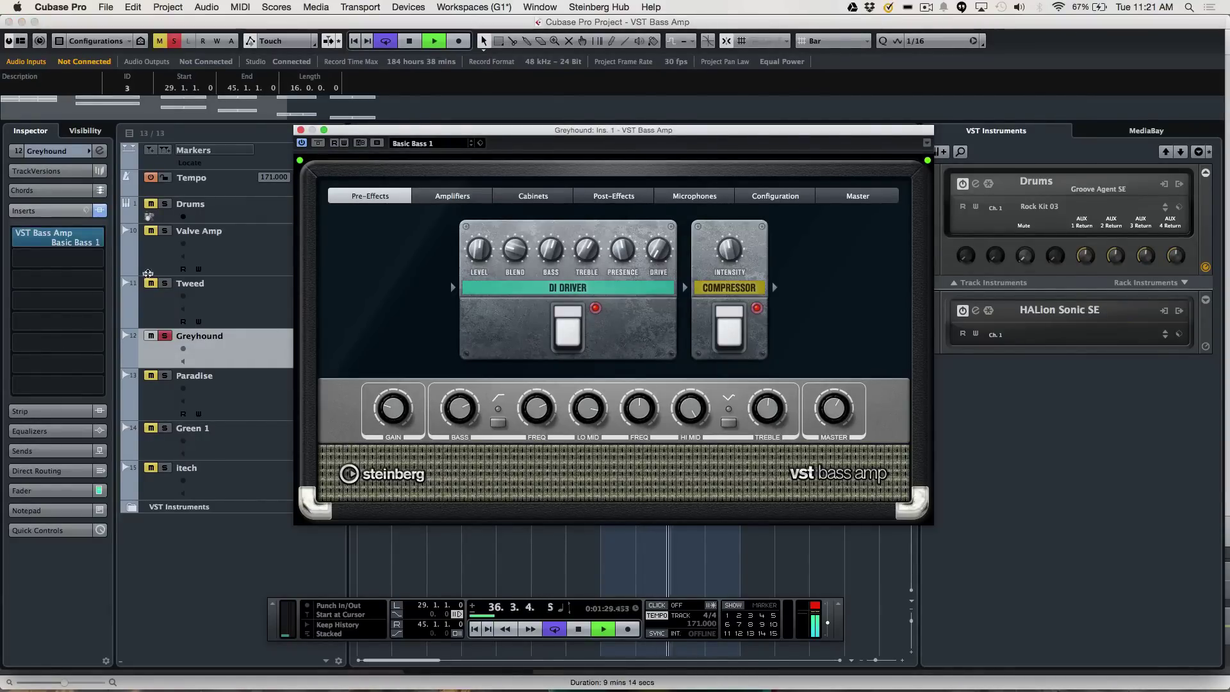
click(164, 335)
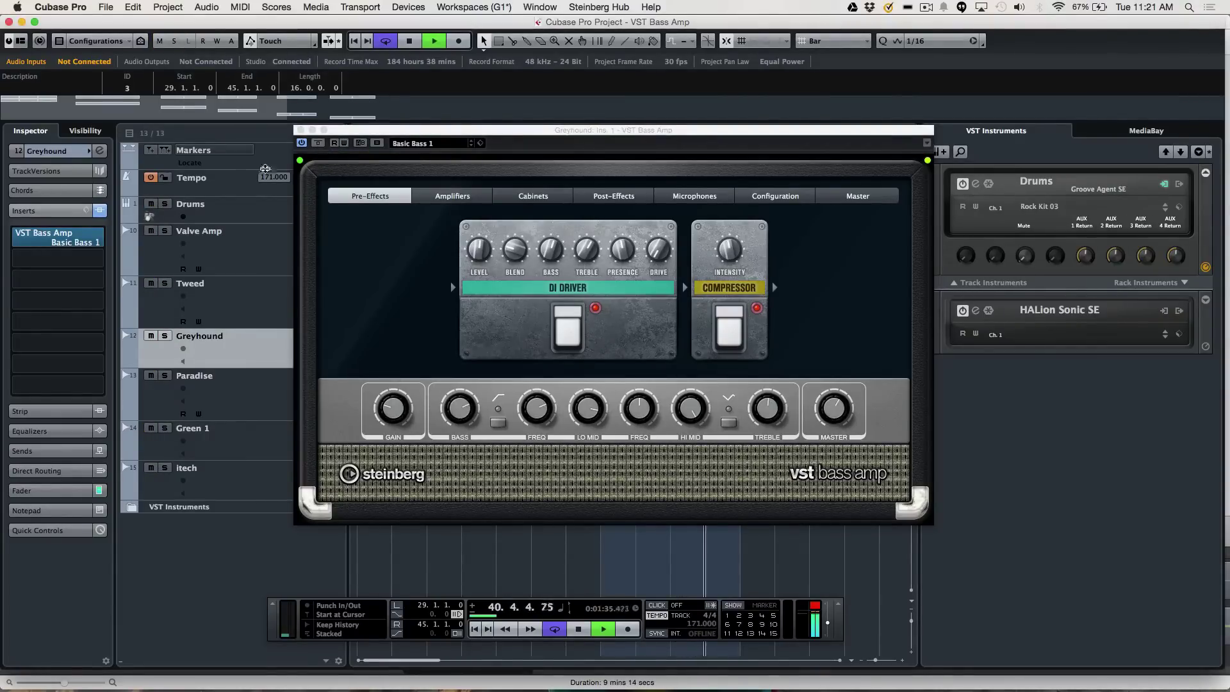
Step: Turn on the Greyhound amp's bass EQ switch, toggle its power, bypass it again, and stop playback
click(451, 392)
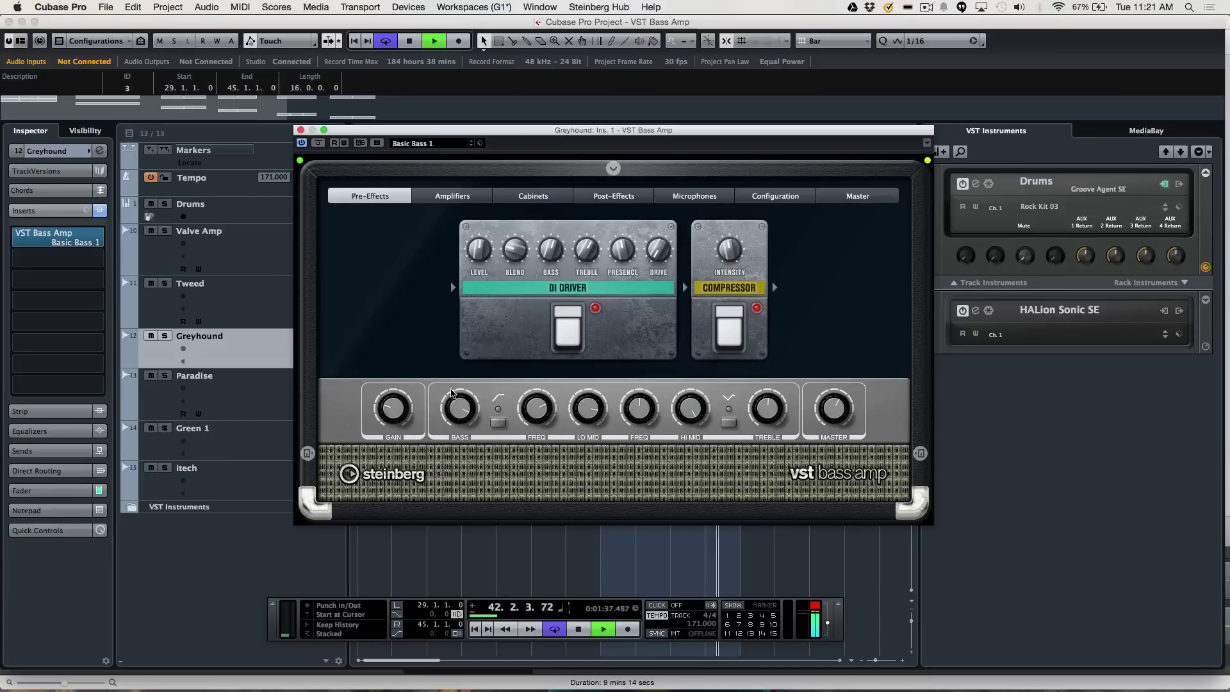
click(497, 423)
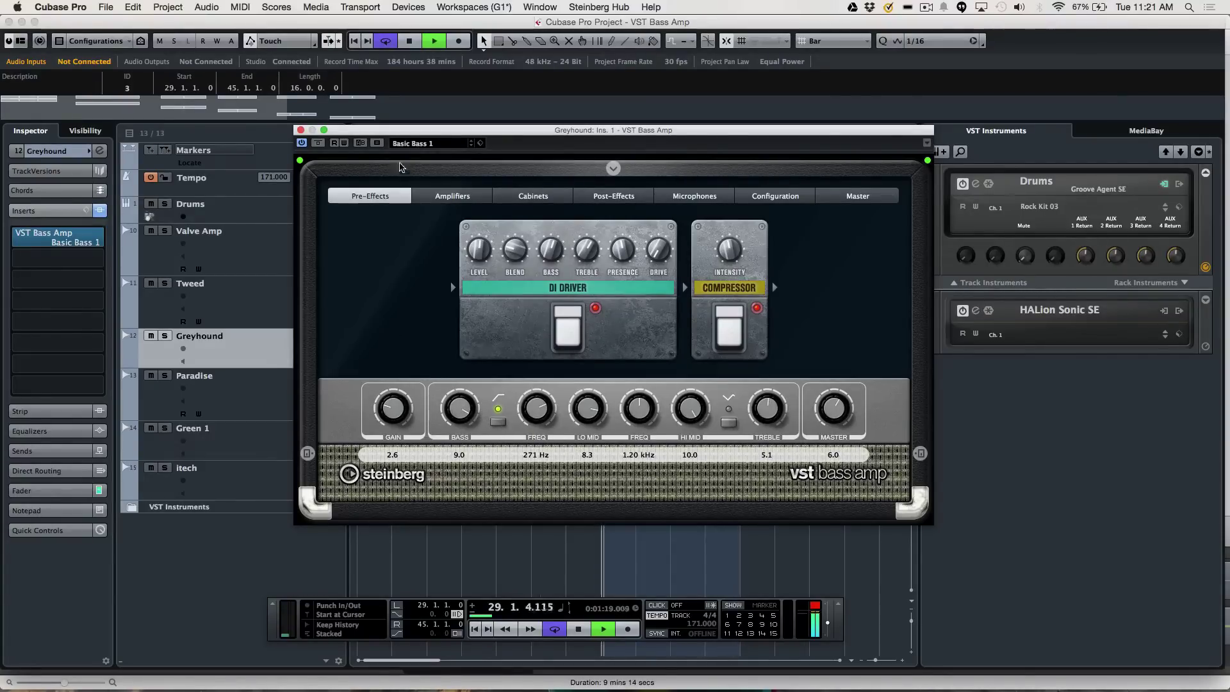
click(301, 143)
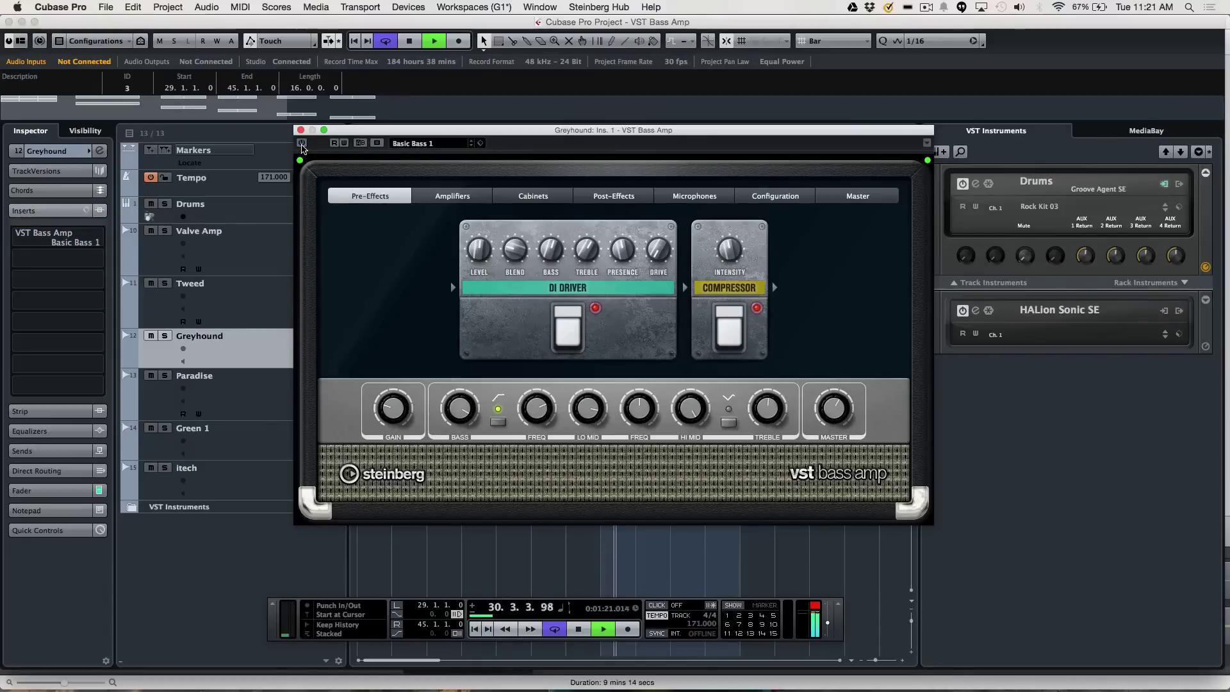
click(301, 142)
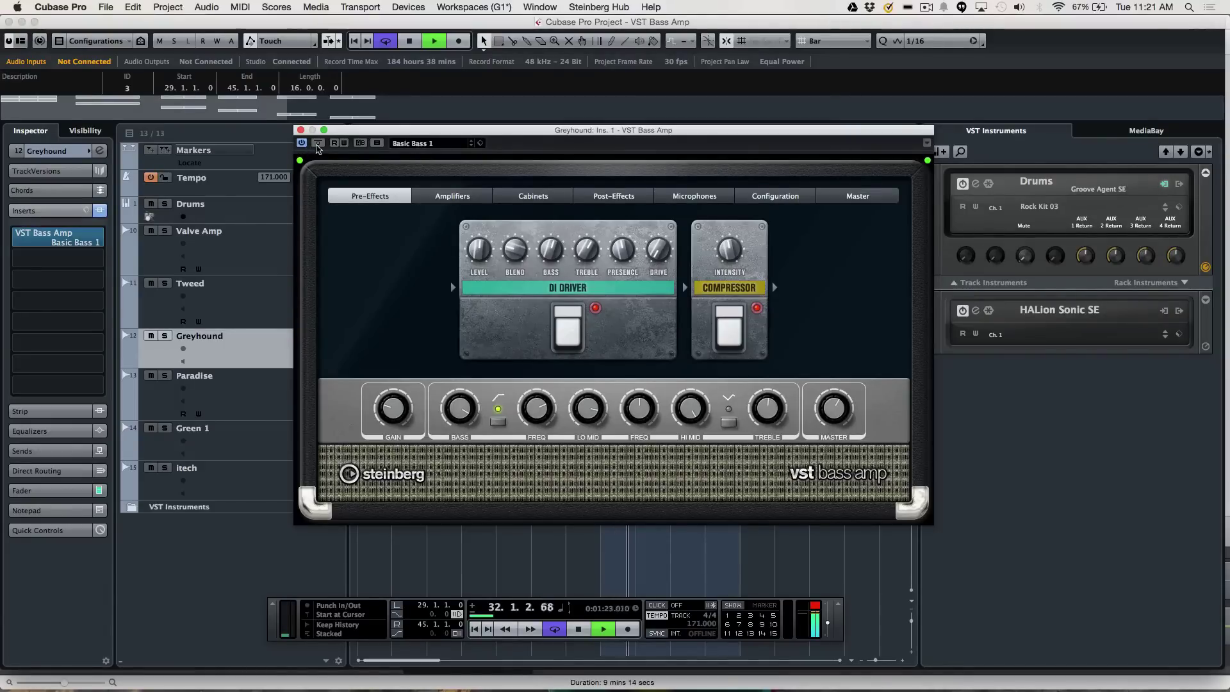
click(318, 143)
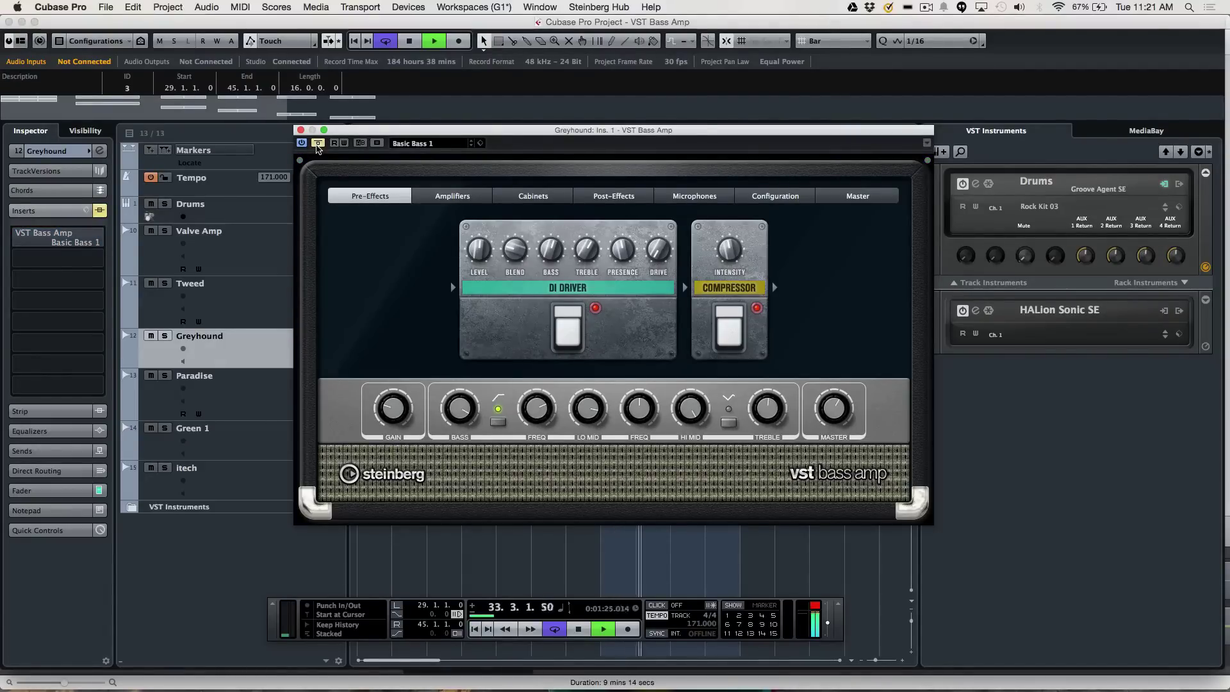
key(space)
Step: Close the Greyhound amp editor and move the playhead to marker 4 at bar 49
click(298, 131)
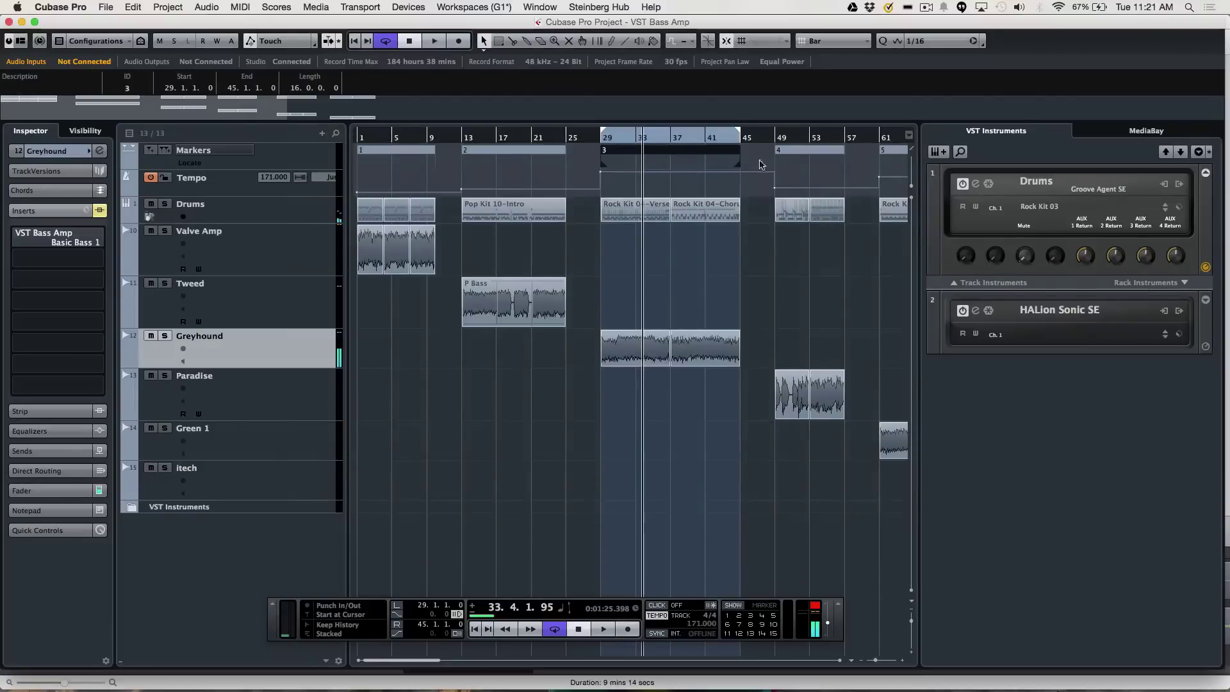
click(804, 150)
click(772, 137)
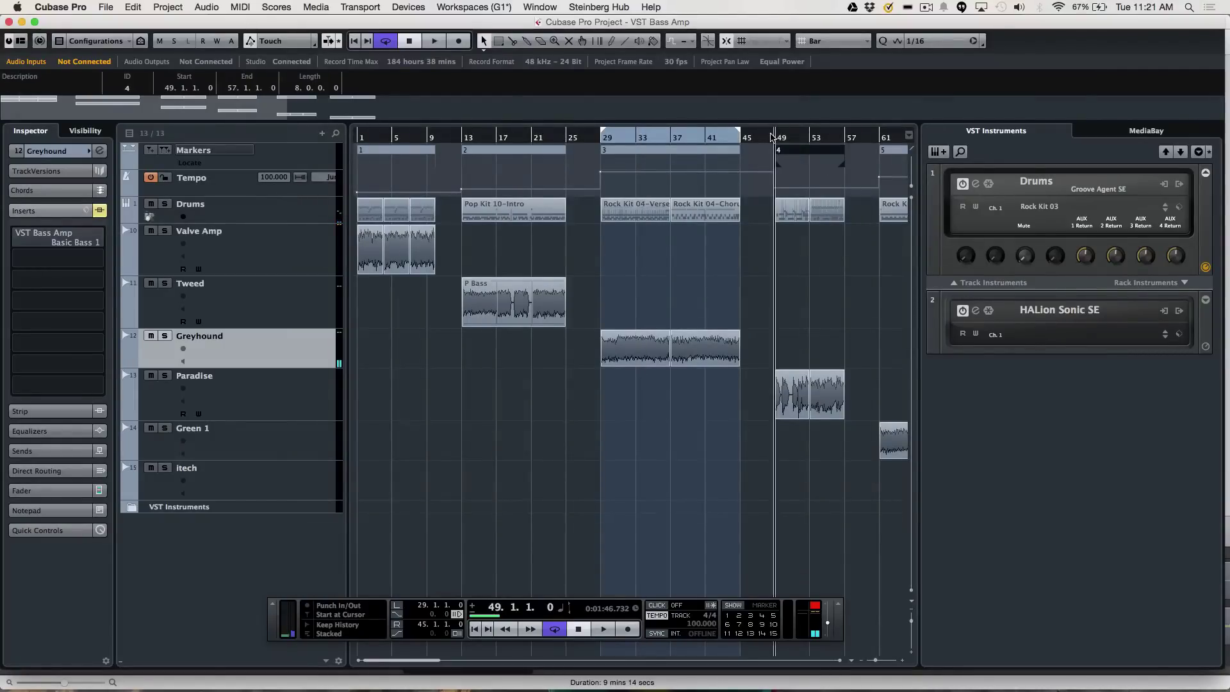
Step: Open and activate the Paradise track's bass amp, start playback, and cycle marker 4's bars 49–57
click(248, 392)
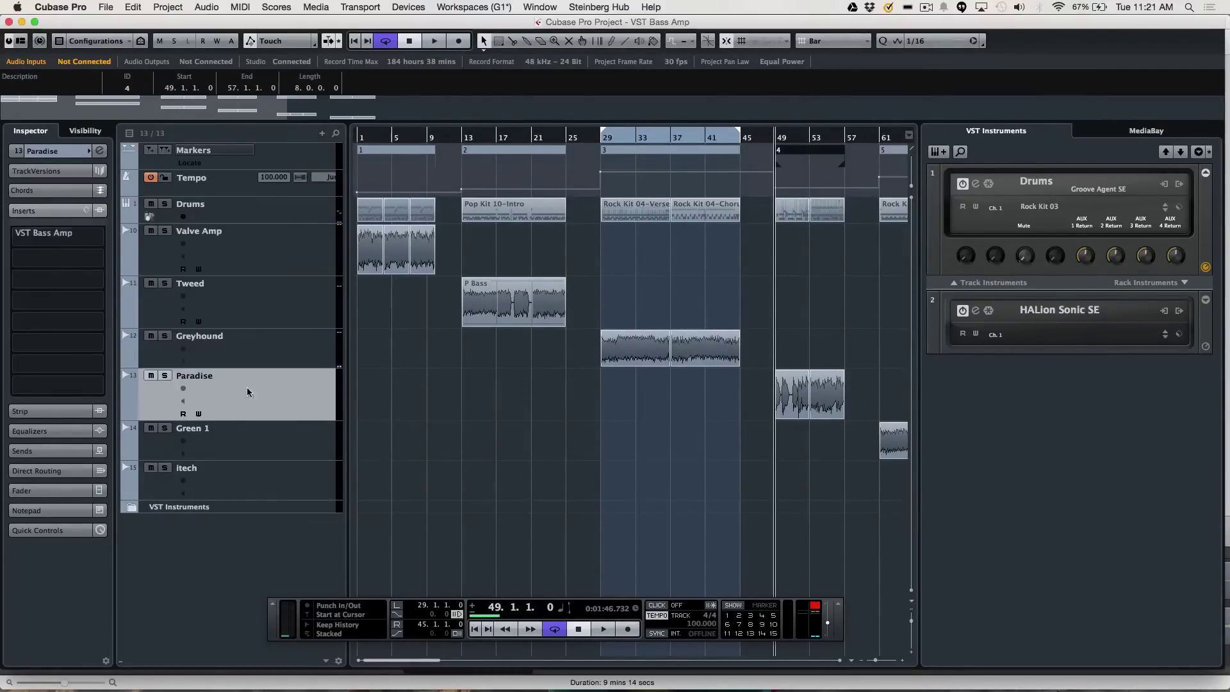
click(73, 239)
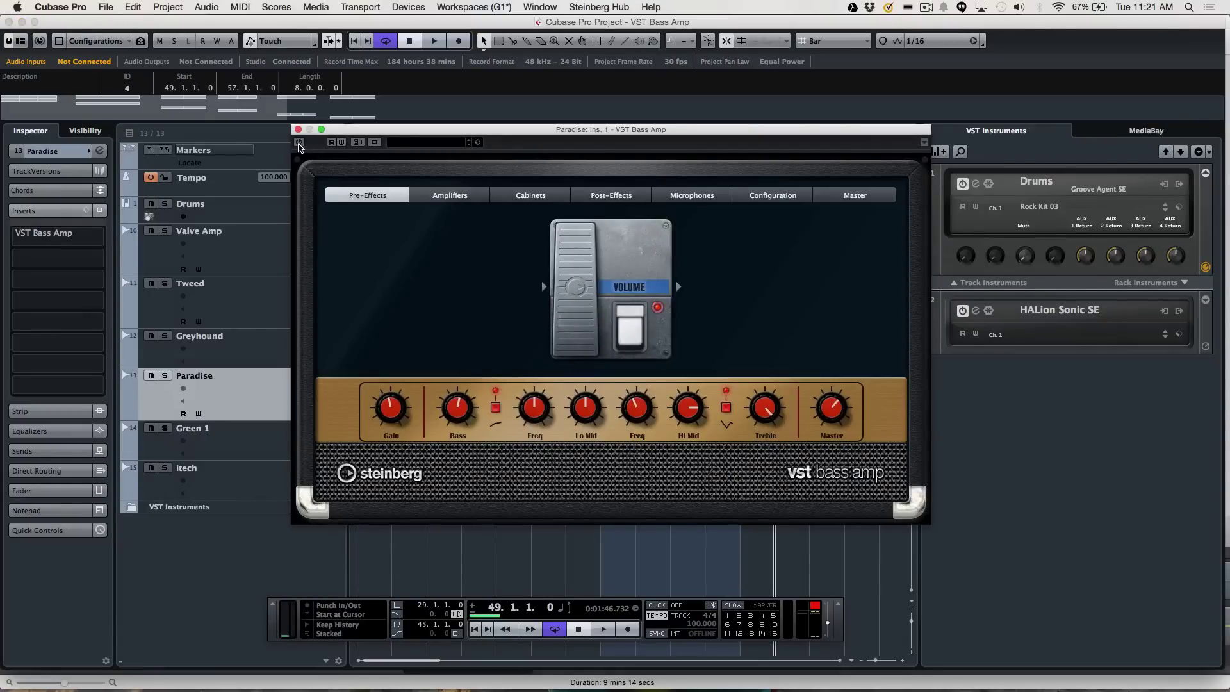
click(299, 143)
key(space)
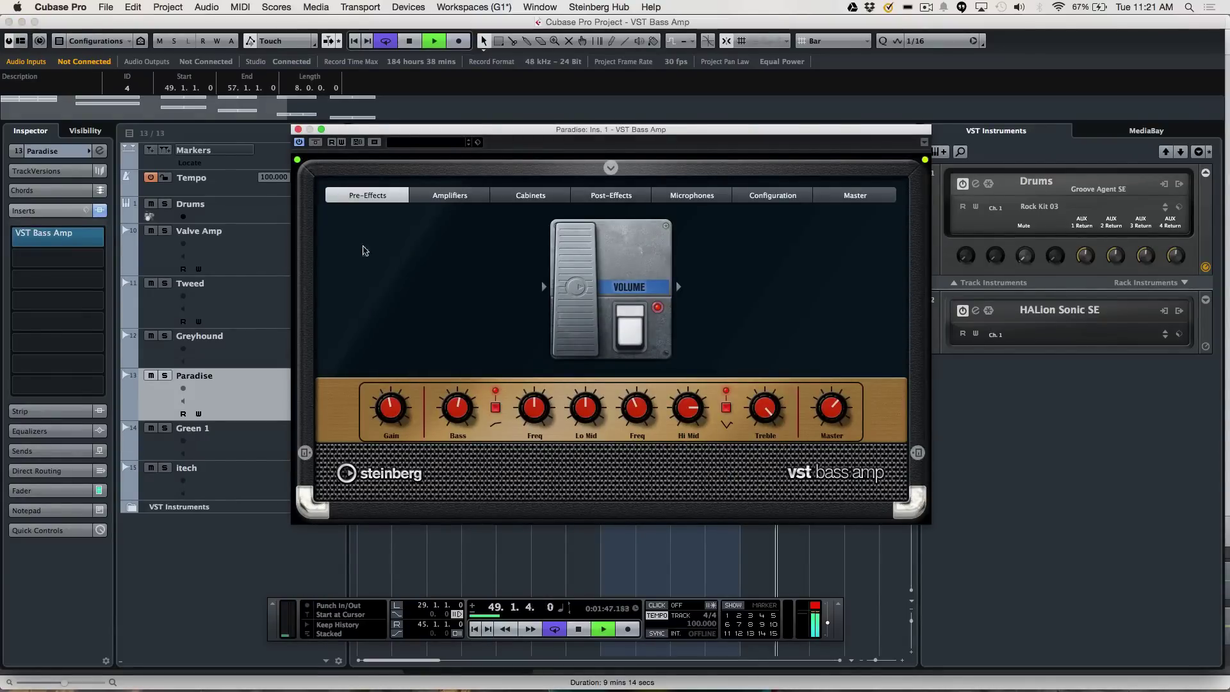
drag(724, 129, 711, 207)
double_click(812, 156)
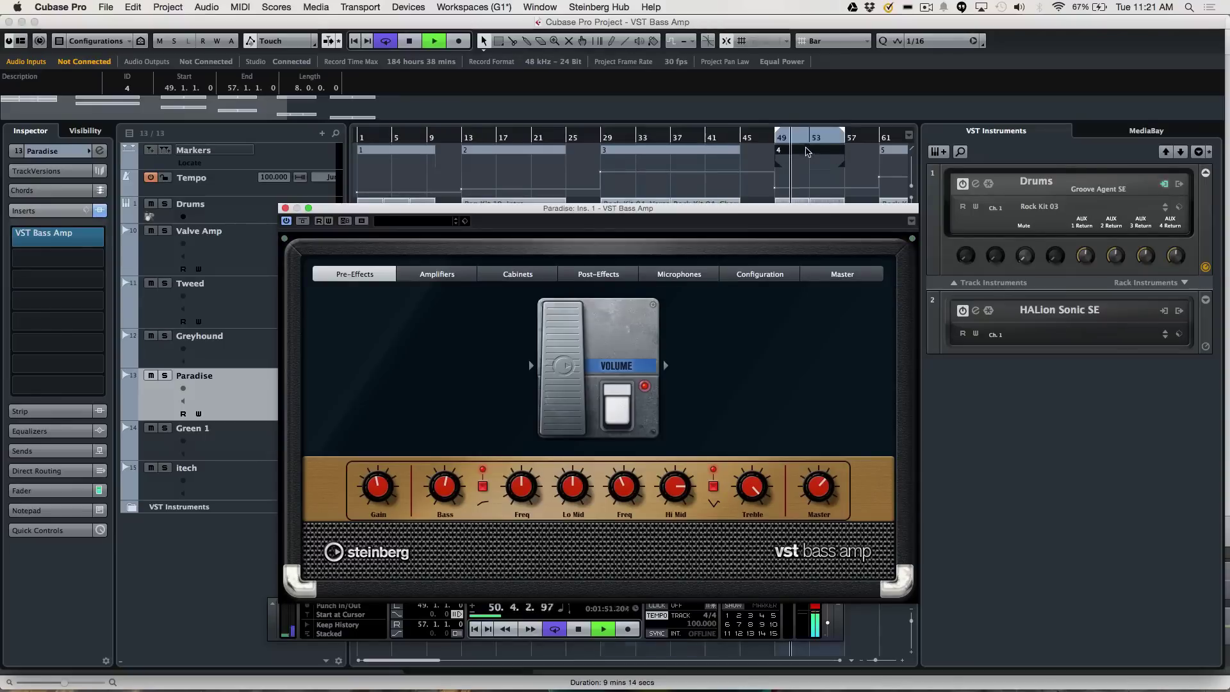
drag(584, 210, 550, 113)
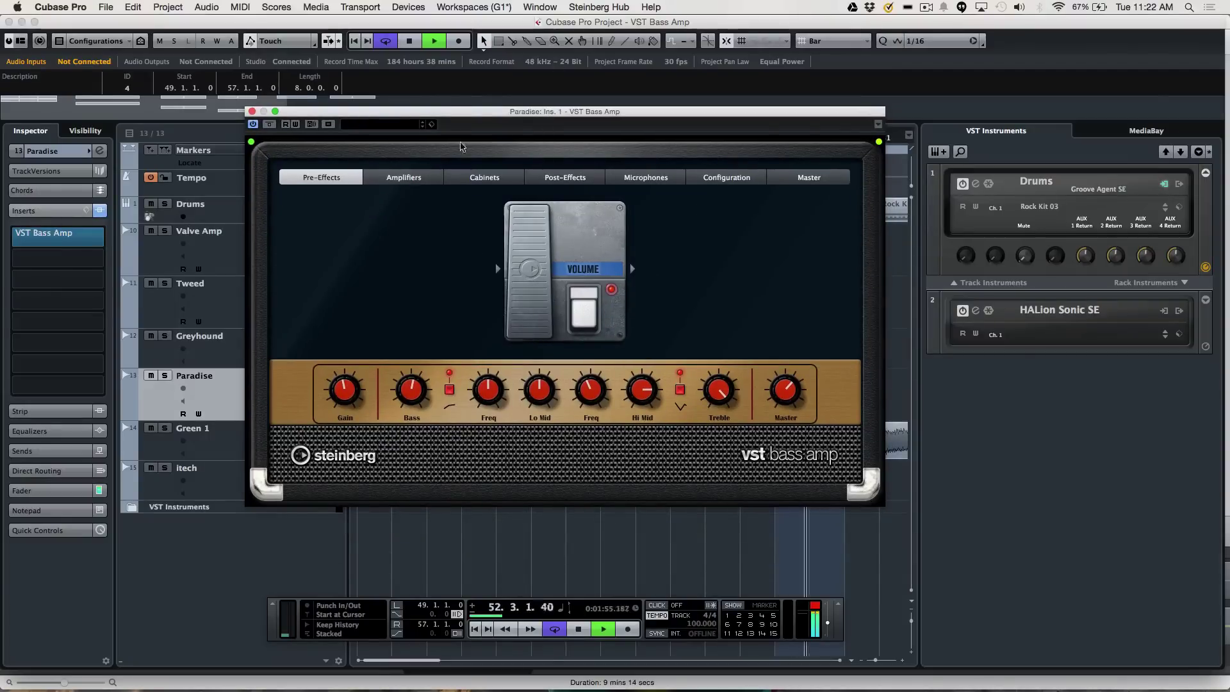
Step: Show the Paradise amp's post-effects, switch the Chorus off, and solo the Paradise track
click(601, 180)
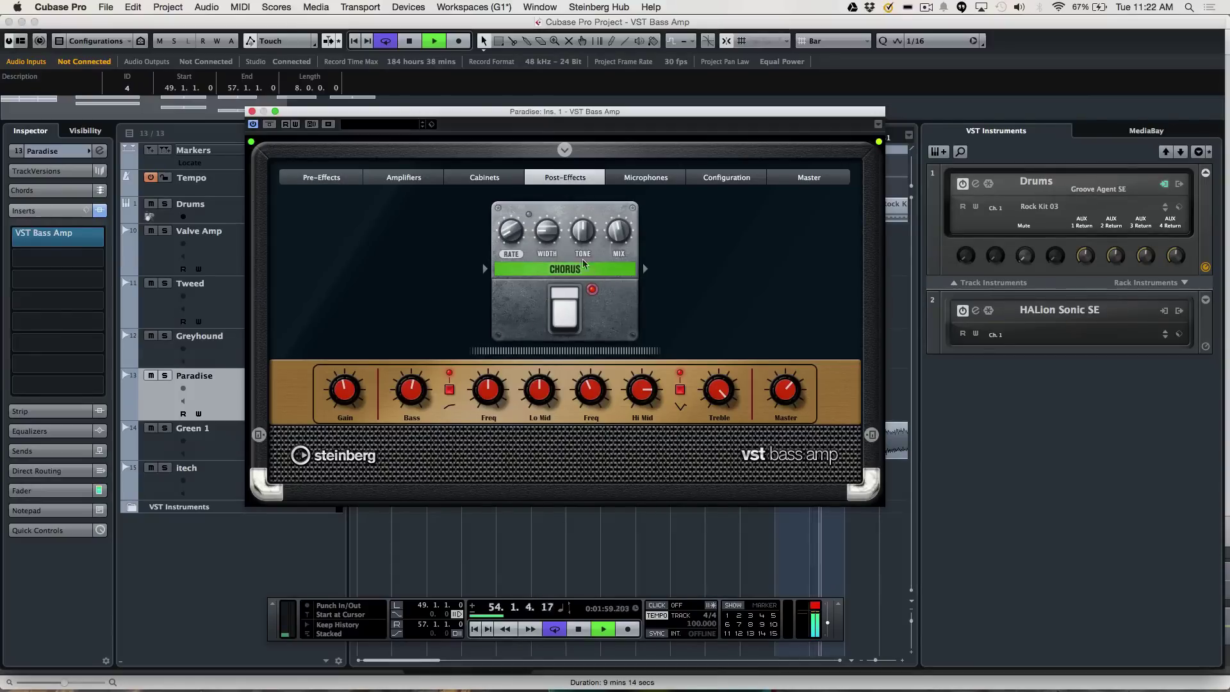
click(569, 315)
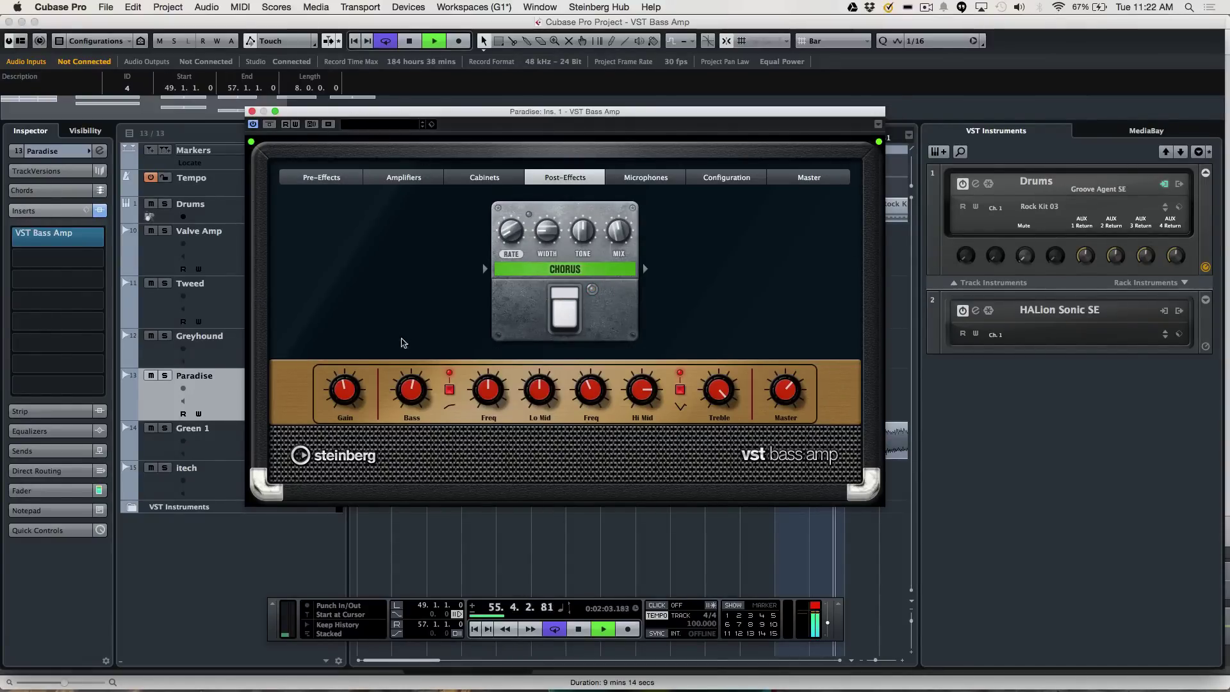
mouse_move(404, 369)
scroll(404, 369, up, 2)
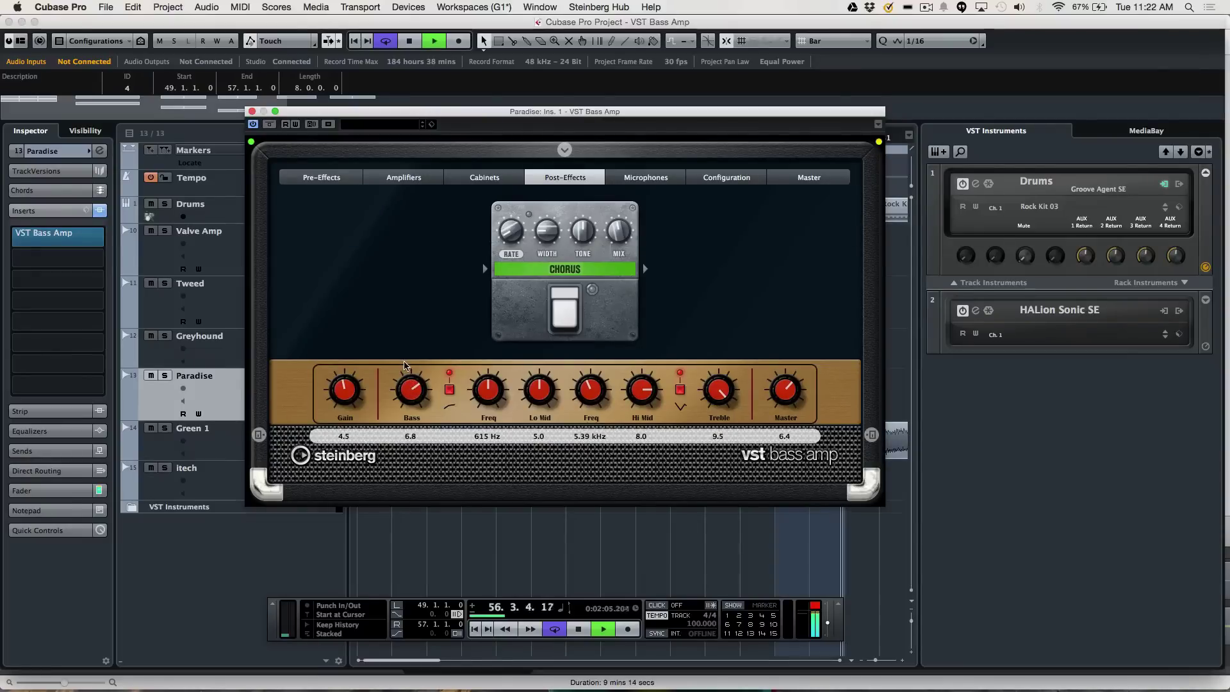
click(165, 376)
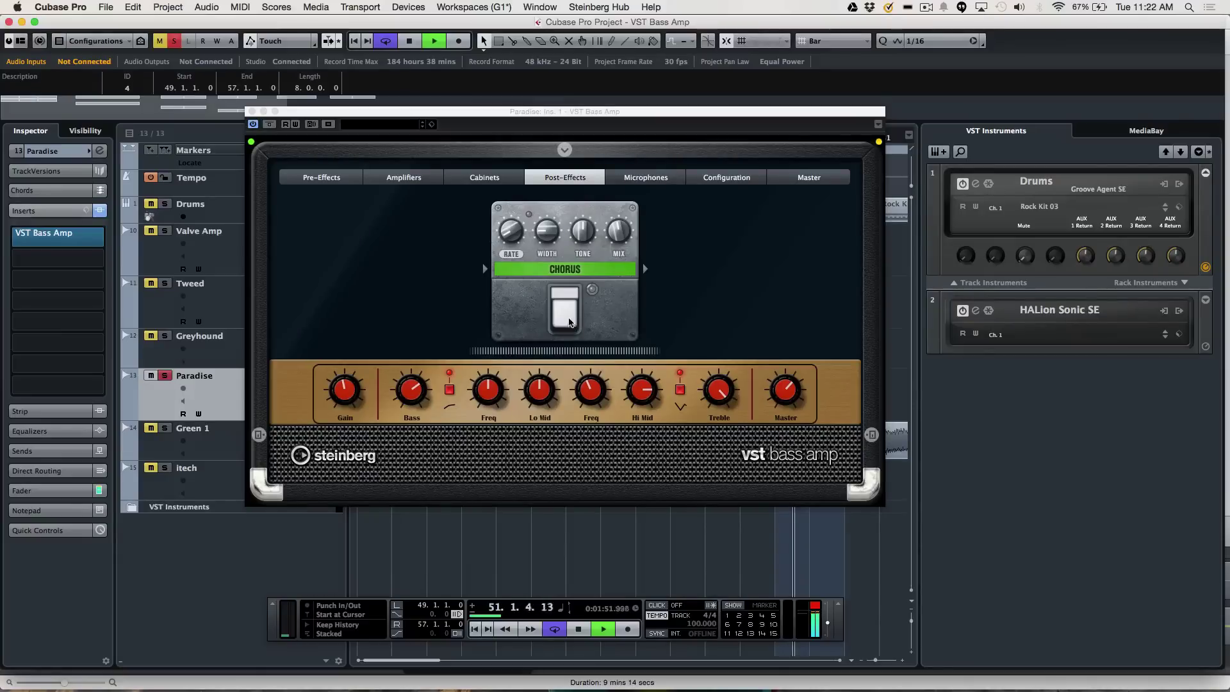
Step: Compare Chorus on and off and the amp bypassed, unsolo Paradise, and leave Chorus on
click(592, 289)
mouse_move(621, 229)
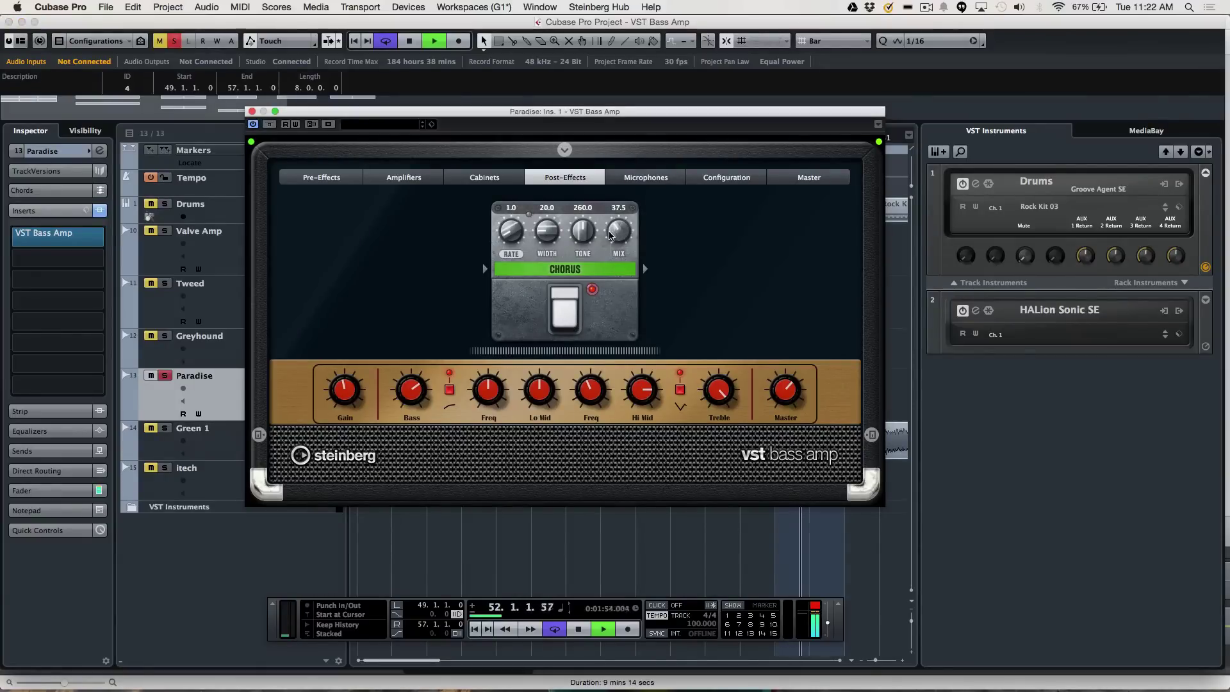
click(269, 125)
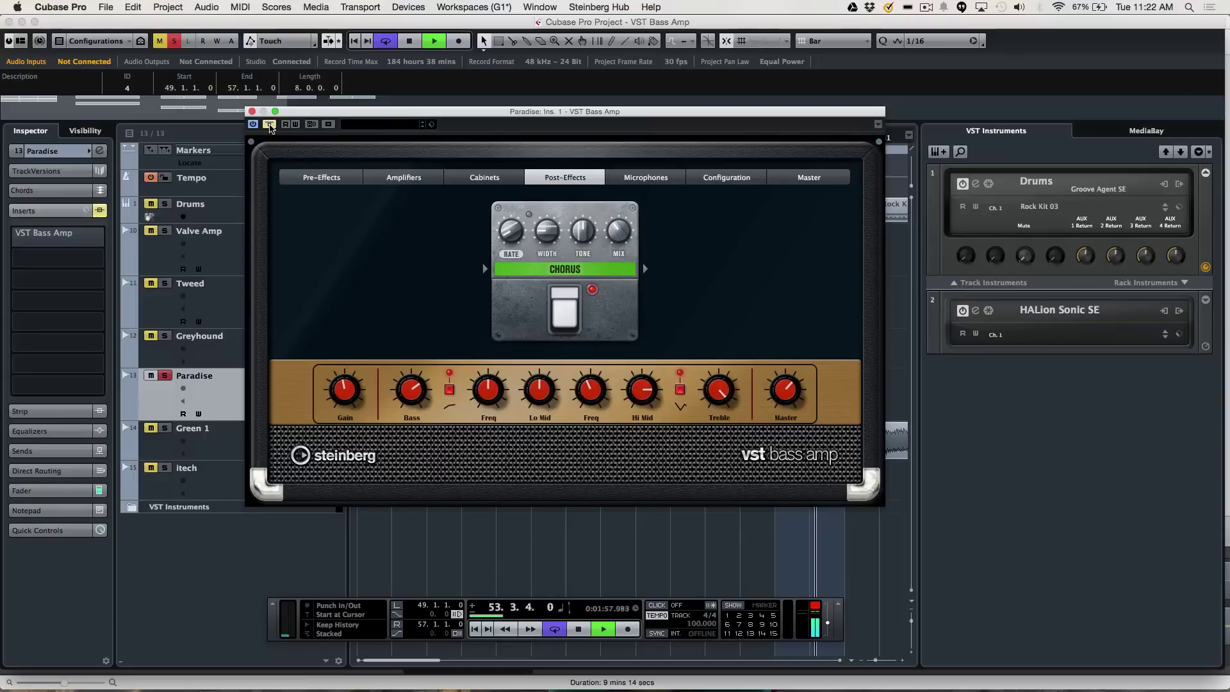
click(269, 125)
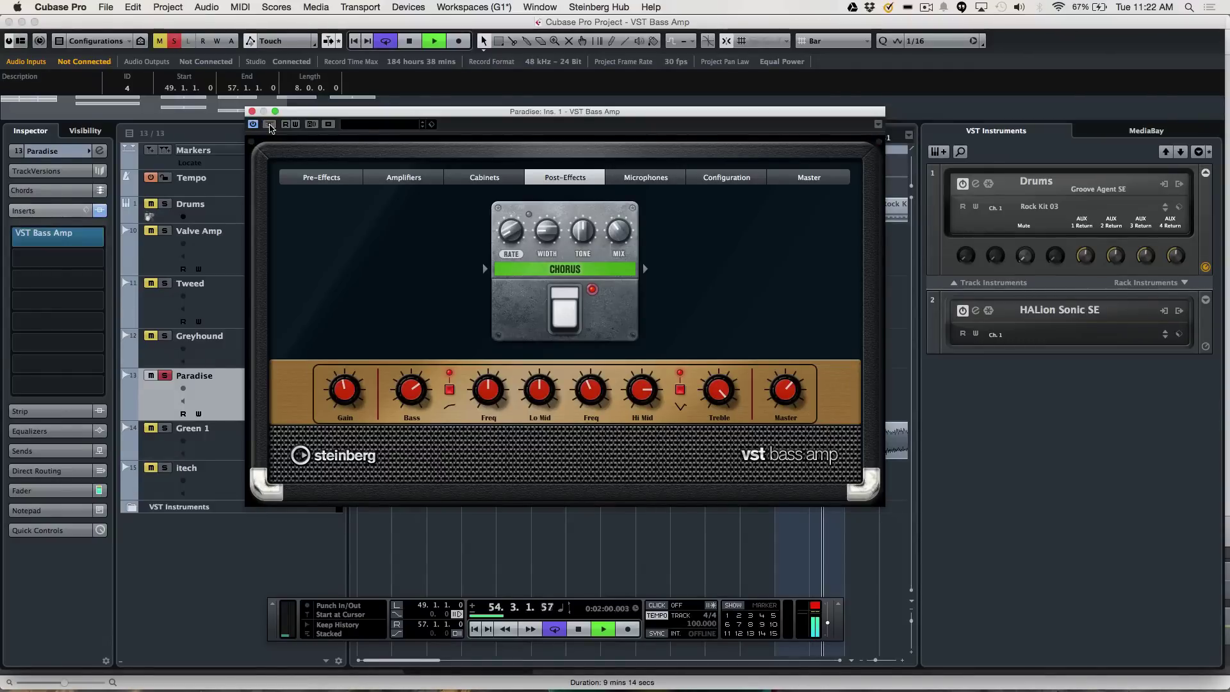
click(564, 318)
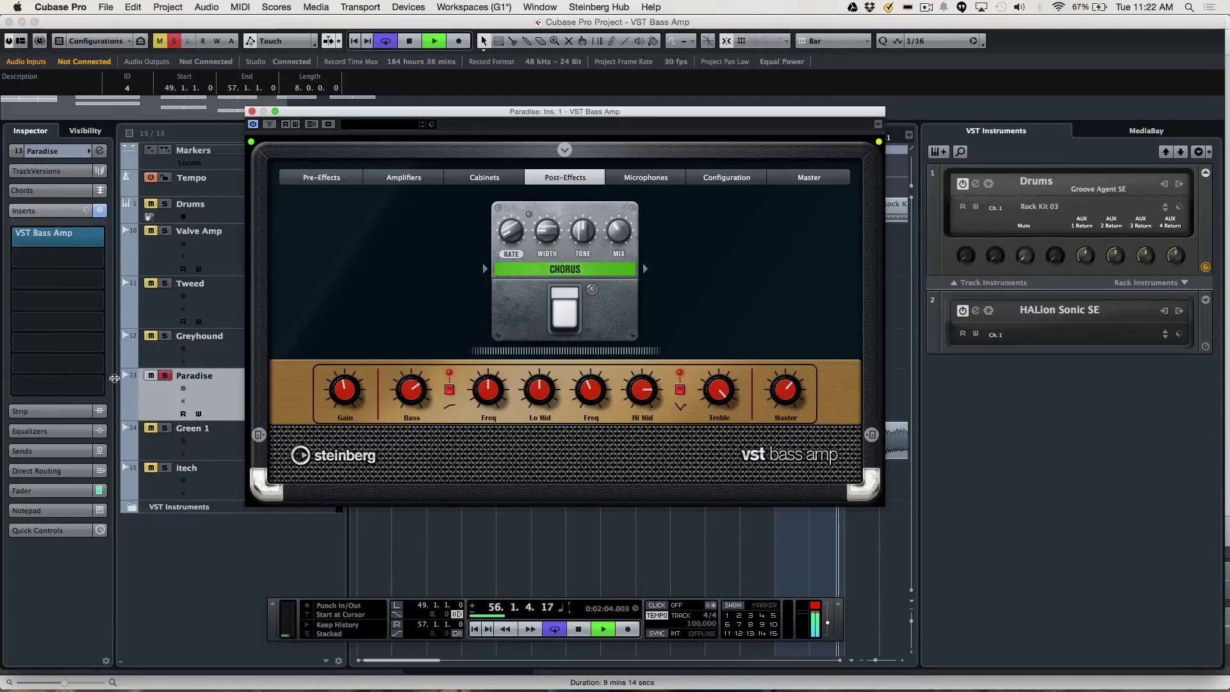
click(167, 378)
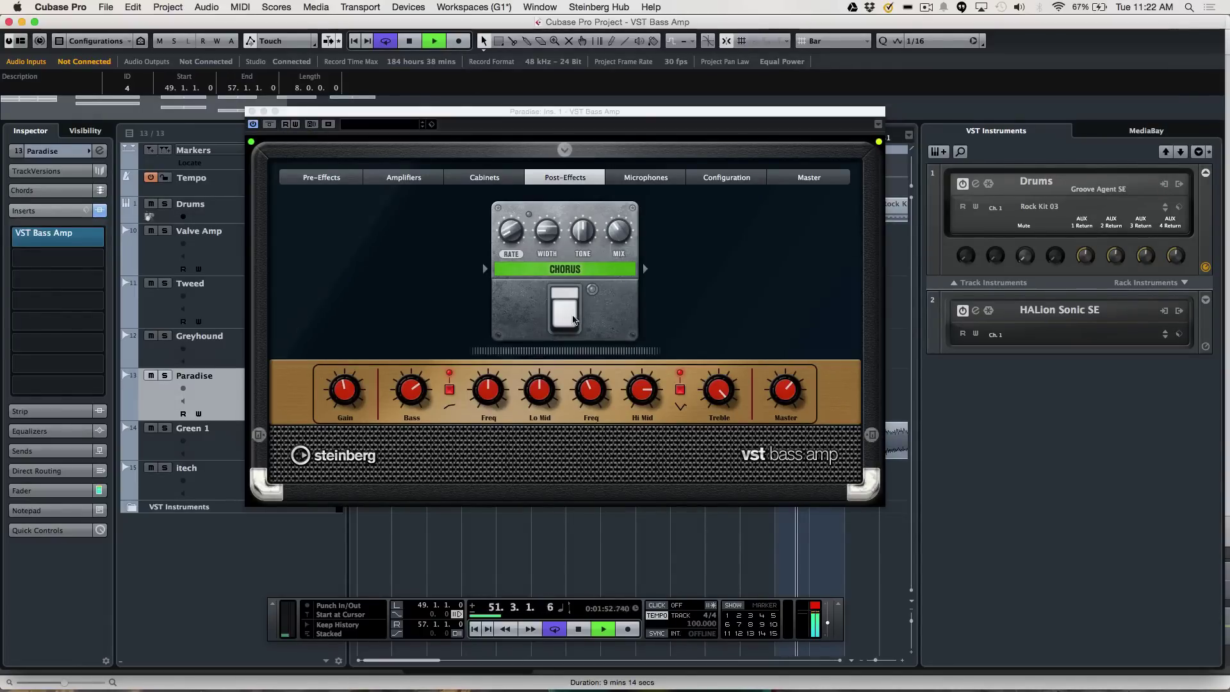
click(568, 323)
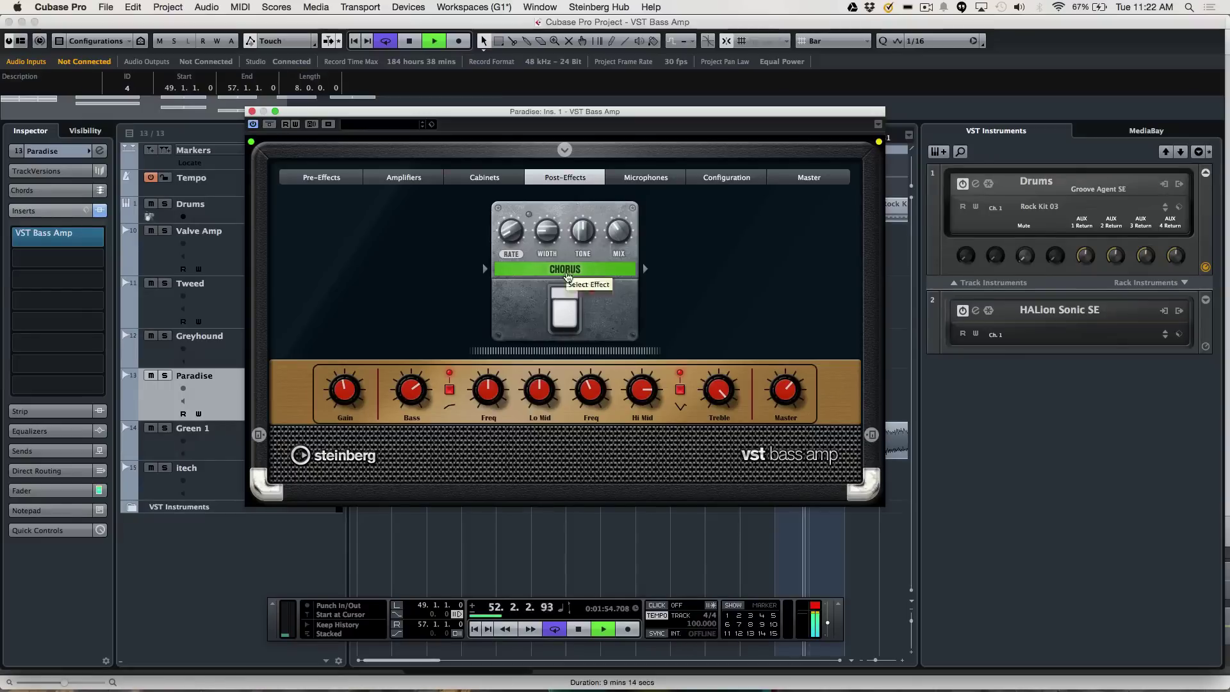
Step: Swap the Chorus pedal for Magneto II, check the add-effect list, then stop and close the amp
click(565, 269)
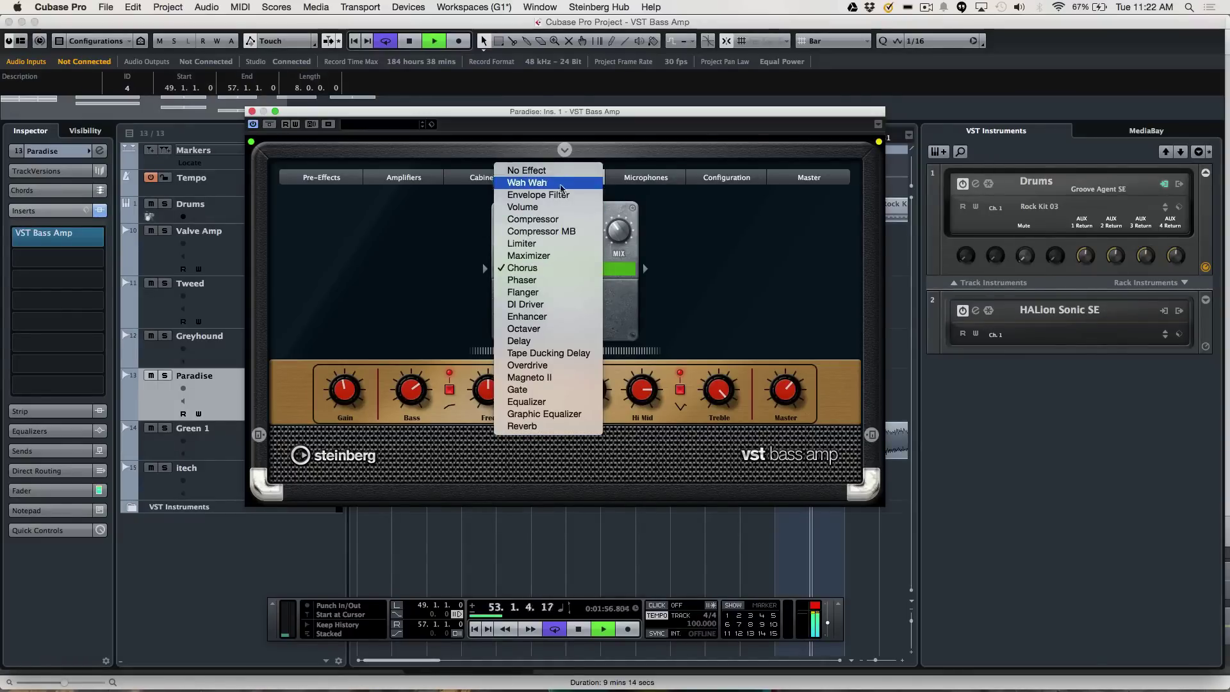
click(548, 377)
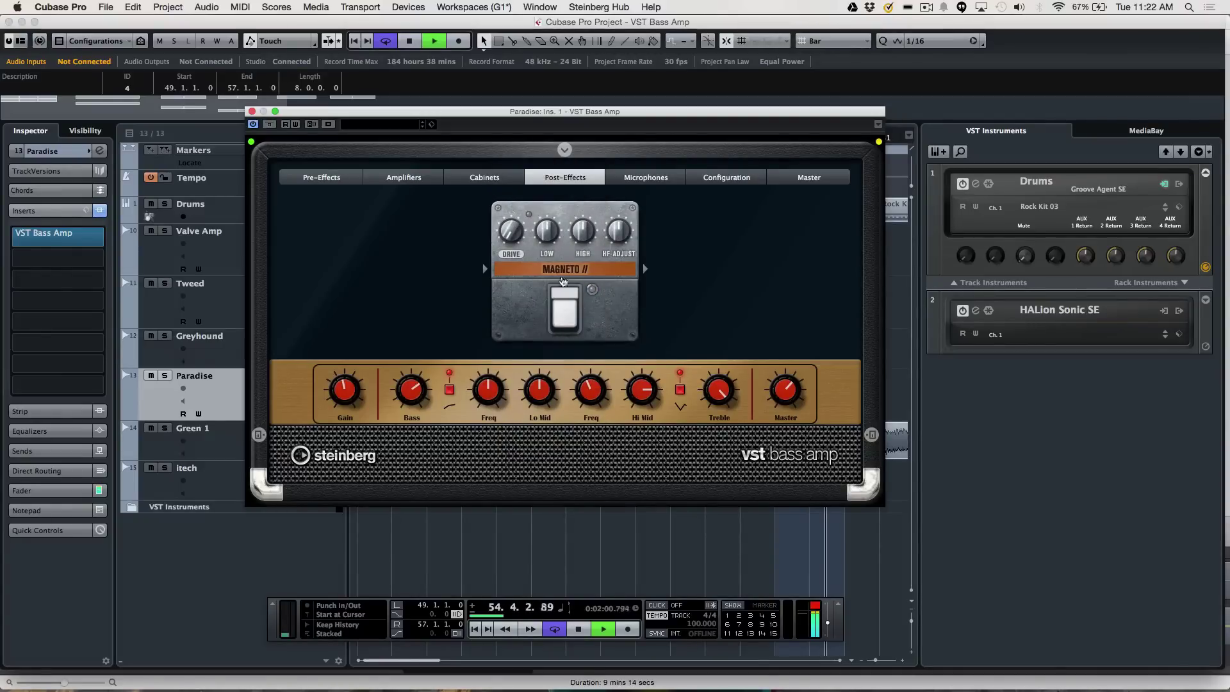
click(648, 270)
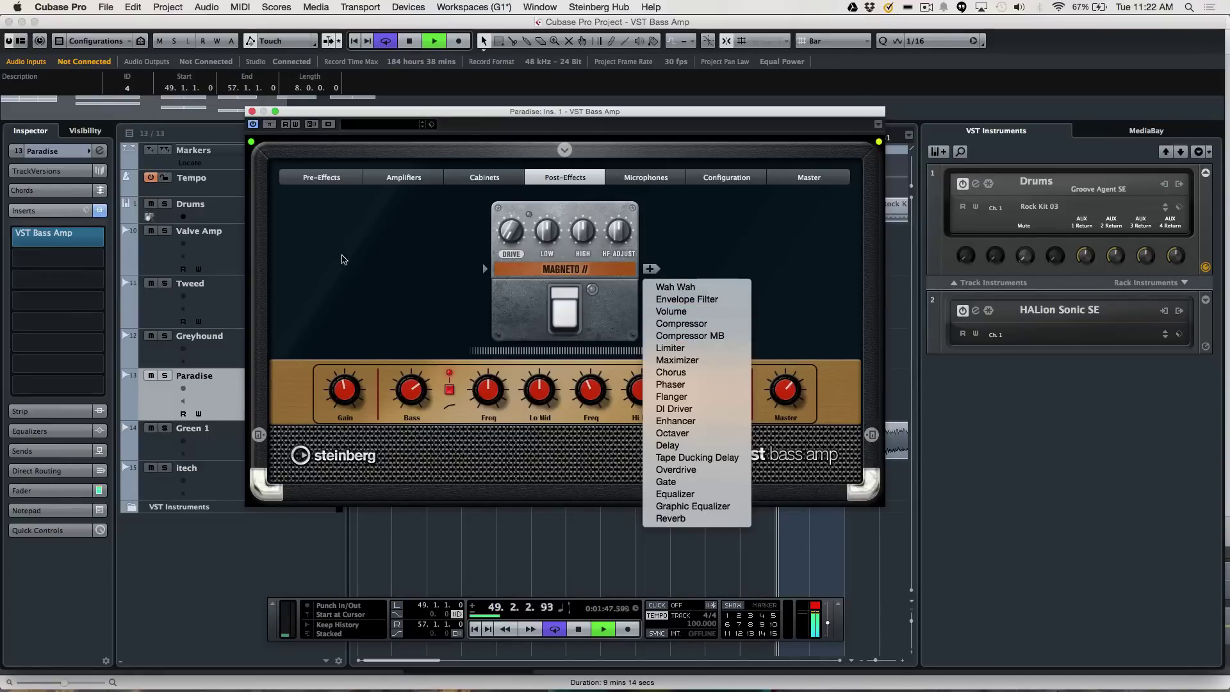
click(346, 260)
key(space)
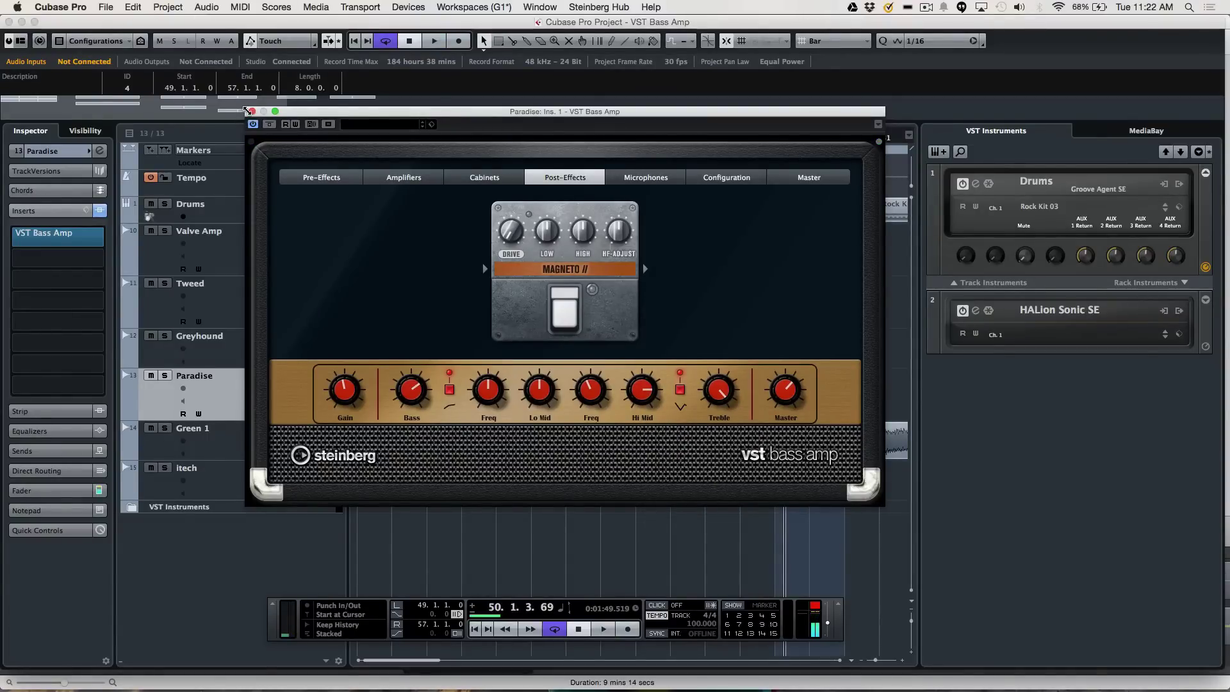
click(253, 112)
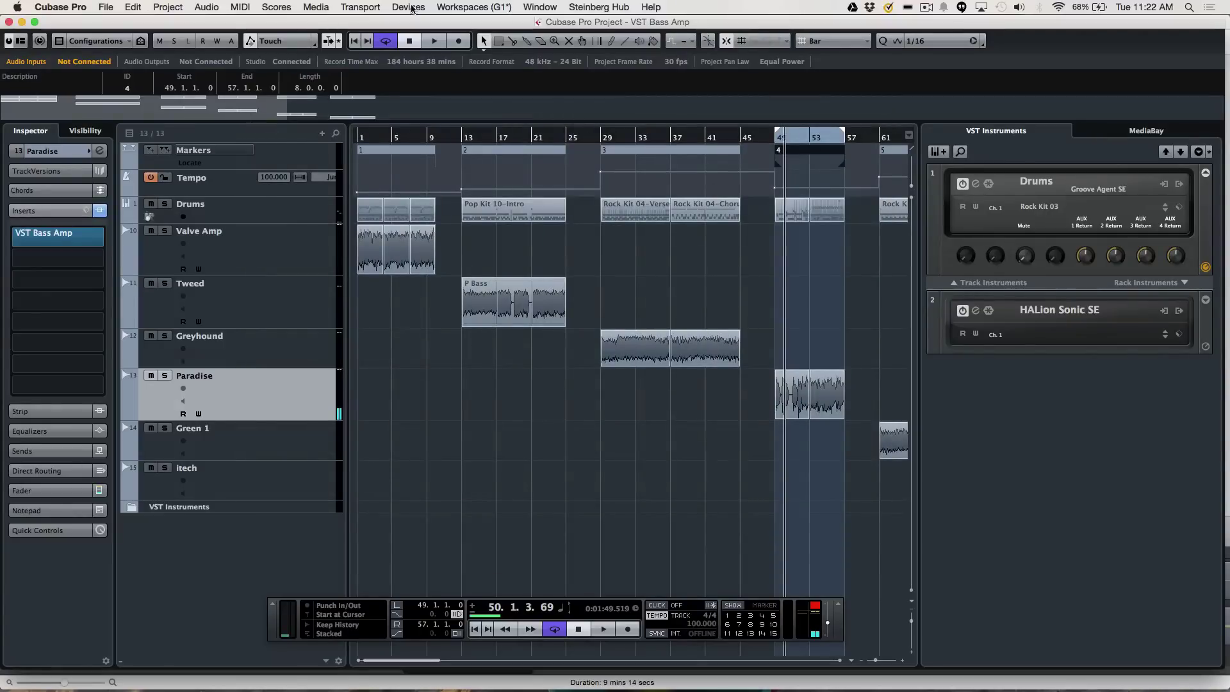
Step: Cycle marker 5's bars 61–73 and open the Green 1 track's VST Bass Amp
click(890, 154)
double_click(883, 149)
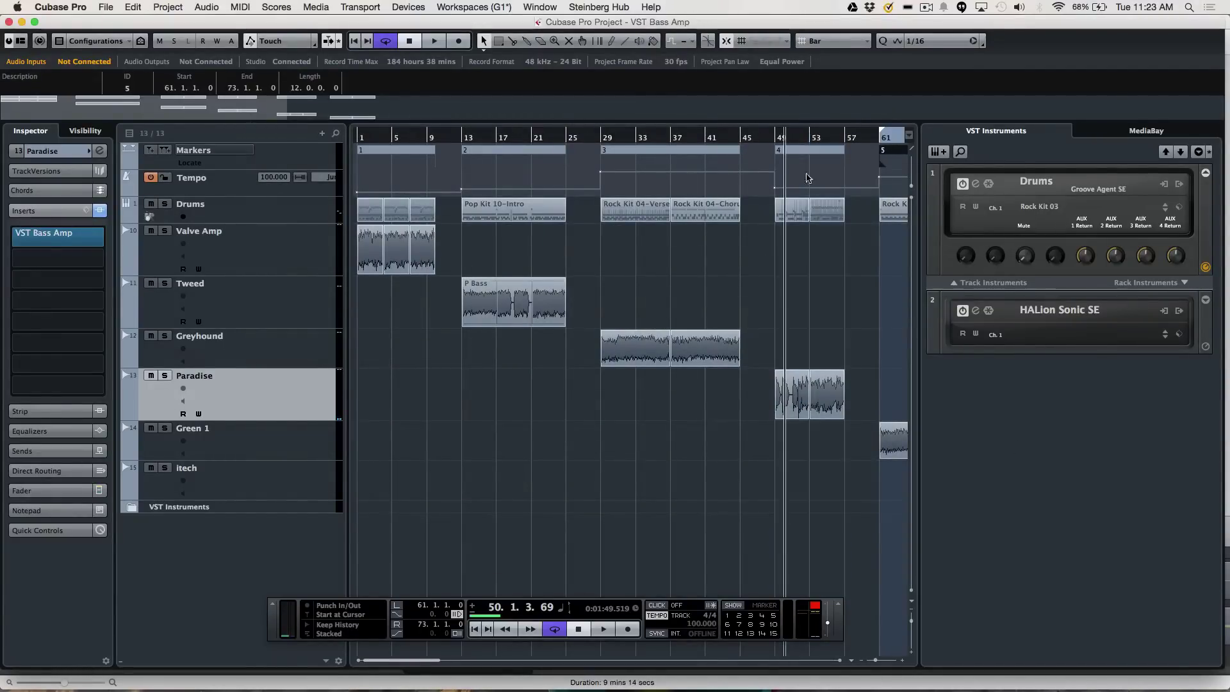
click(258, 456)
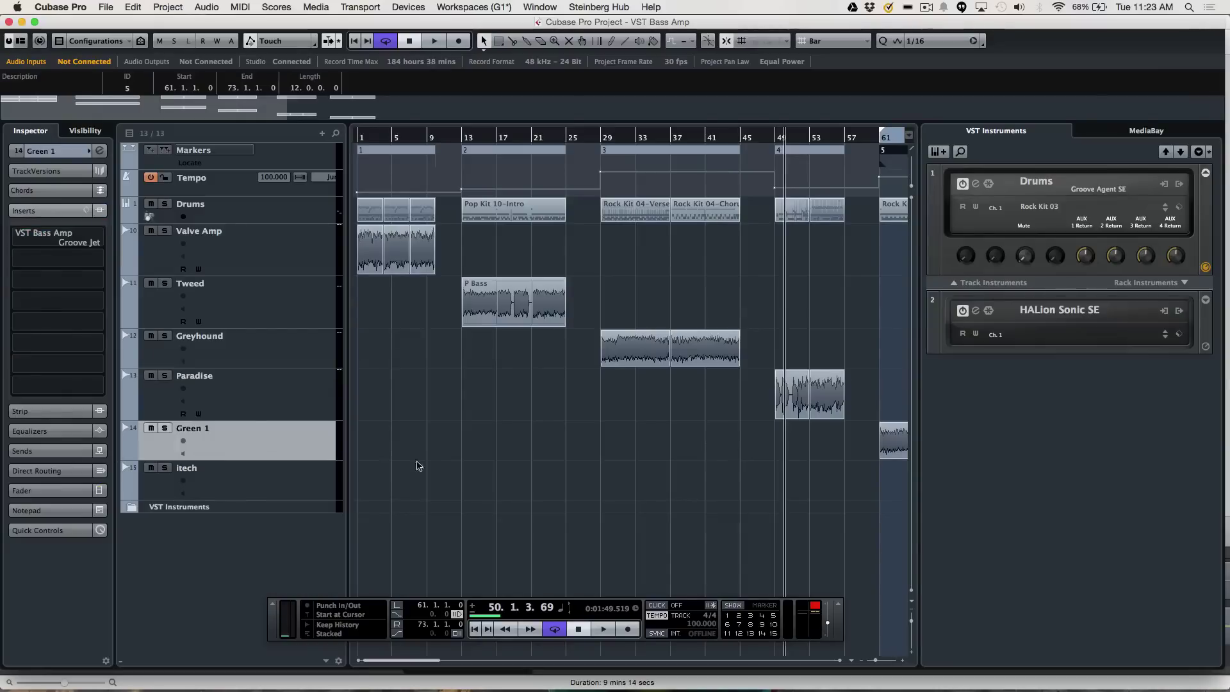
click(76, 235)
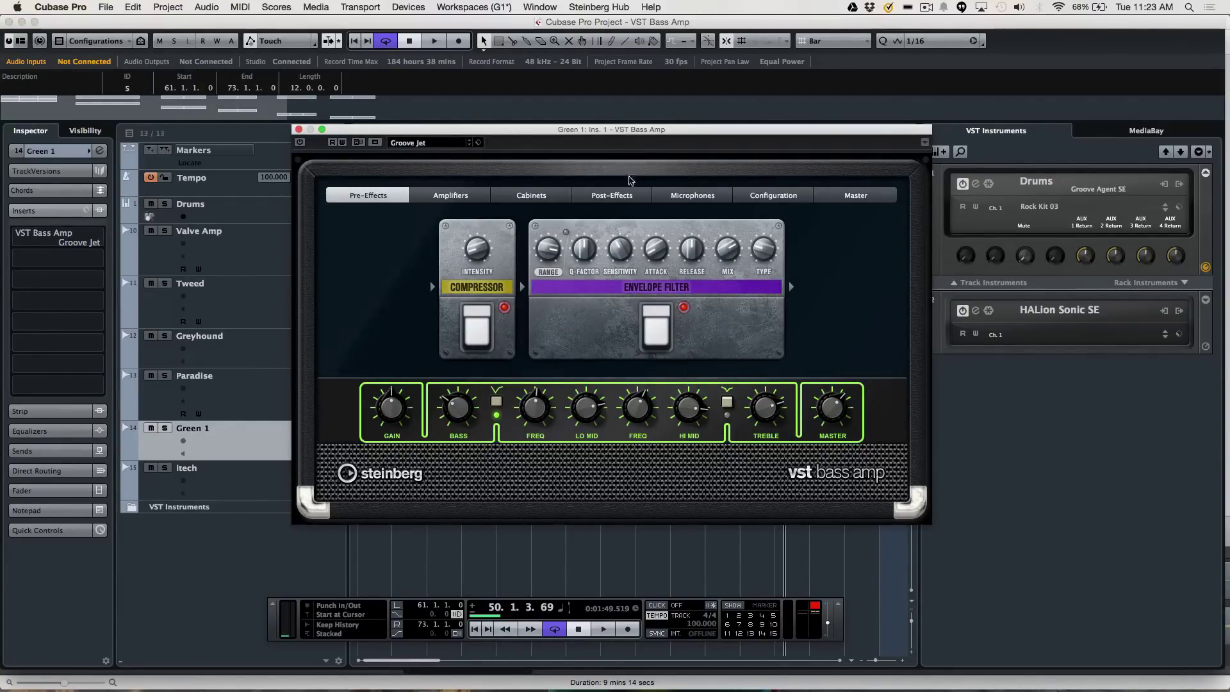
Step: Show the Green 1 amp's post-effects pedals, reposition the window below the markers, and start playback
click(613, 195)
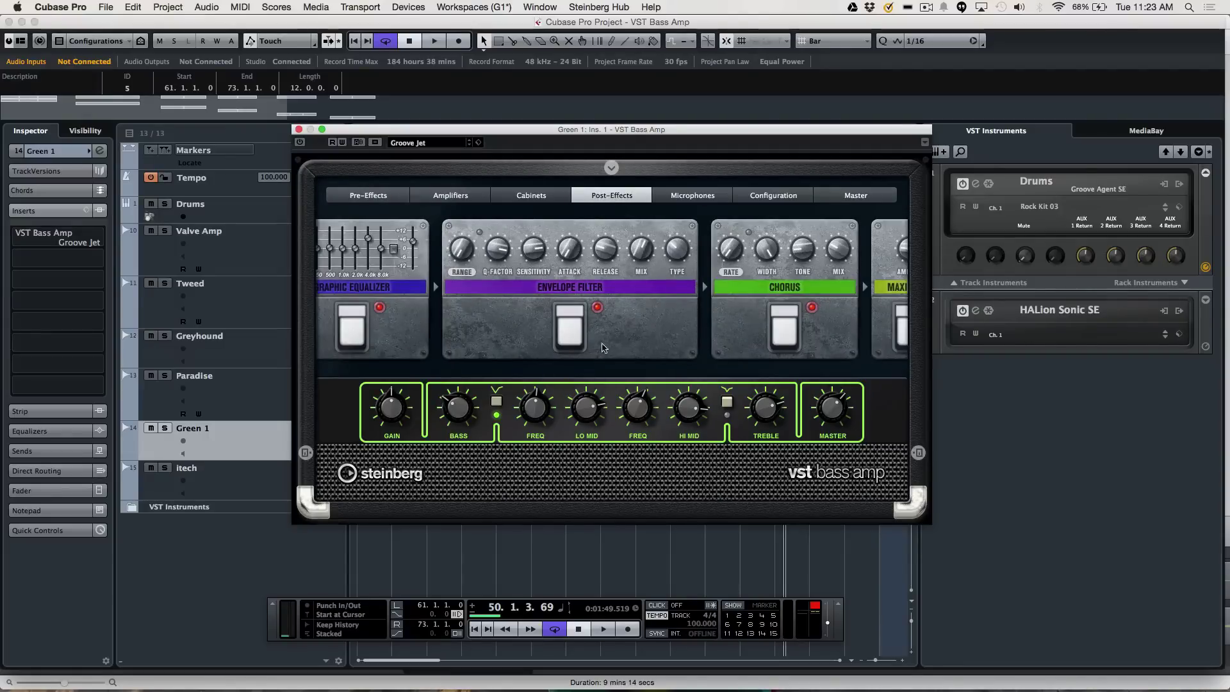
drag(615, 369, 494, 377)
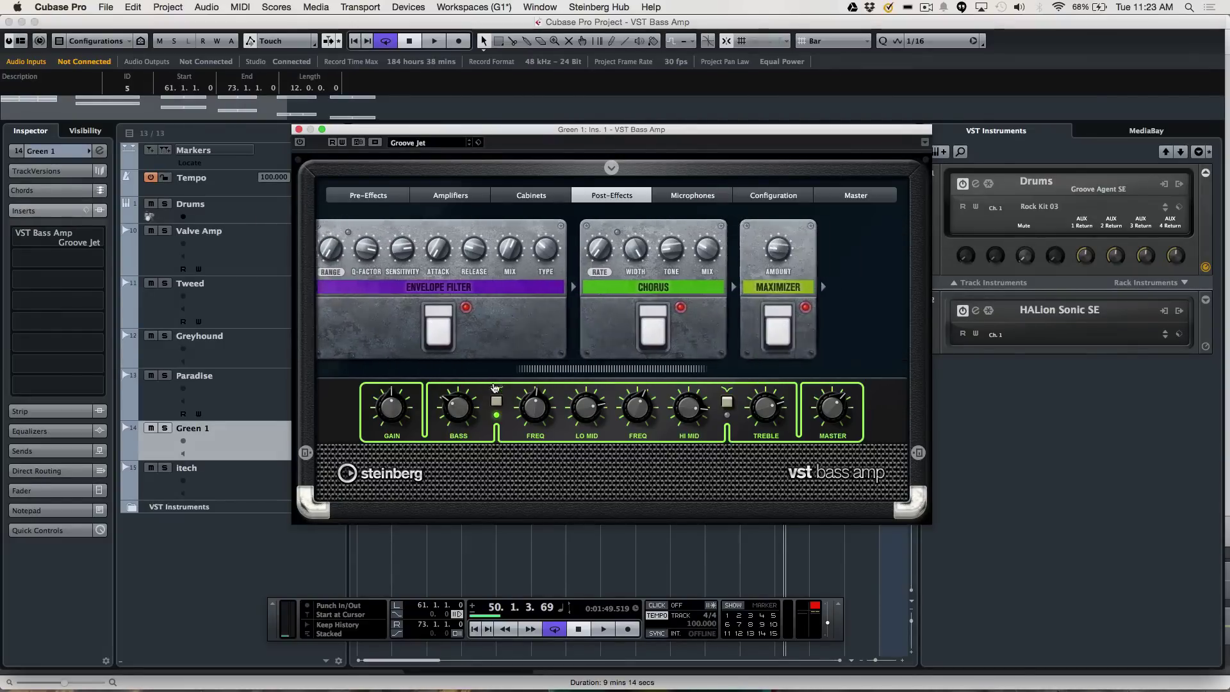
scroll(495, 387, left, 5)
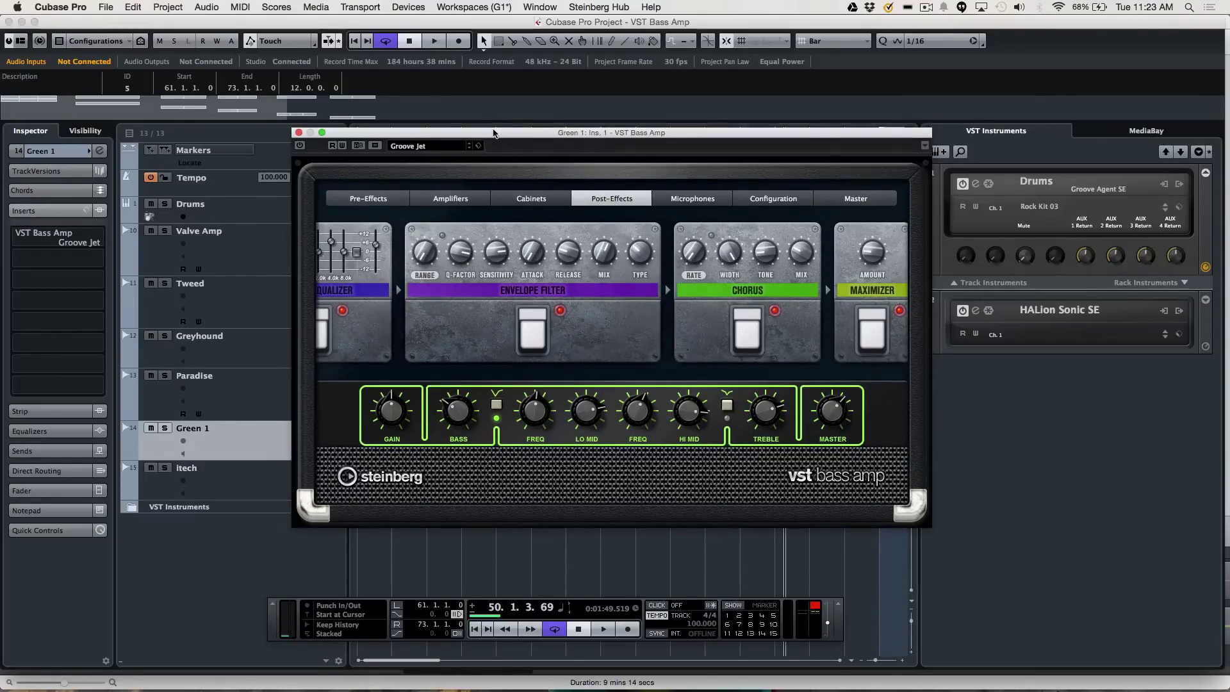
drag(499, 136, 488, 208)
key(space)
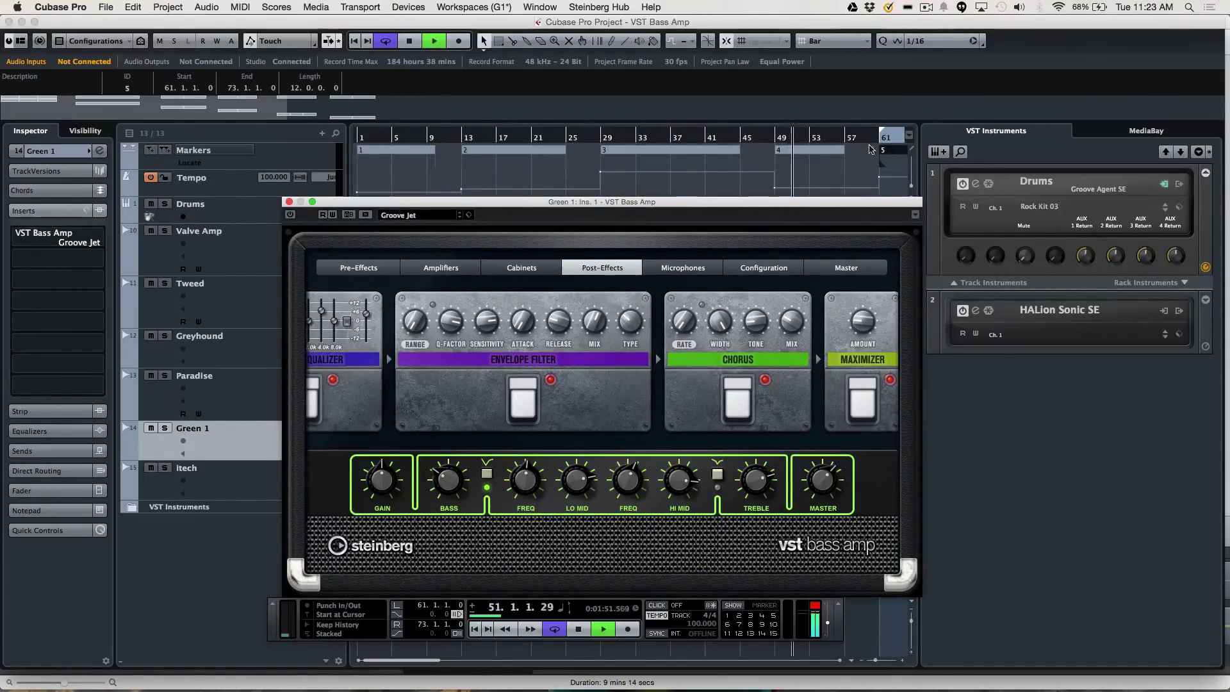
Step: Jump to bar 61, solo Green 1, and switch off its Envelope Filter and Chorus pedals
click(881, 137)
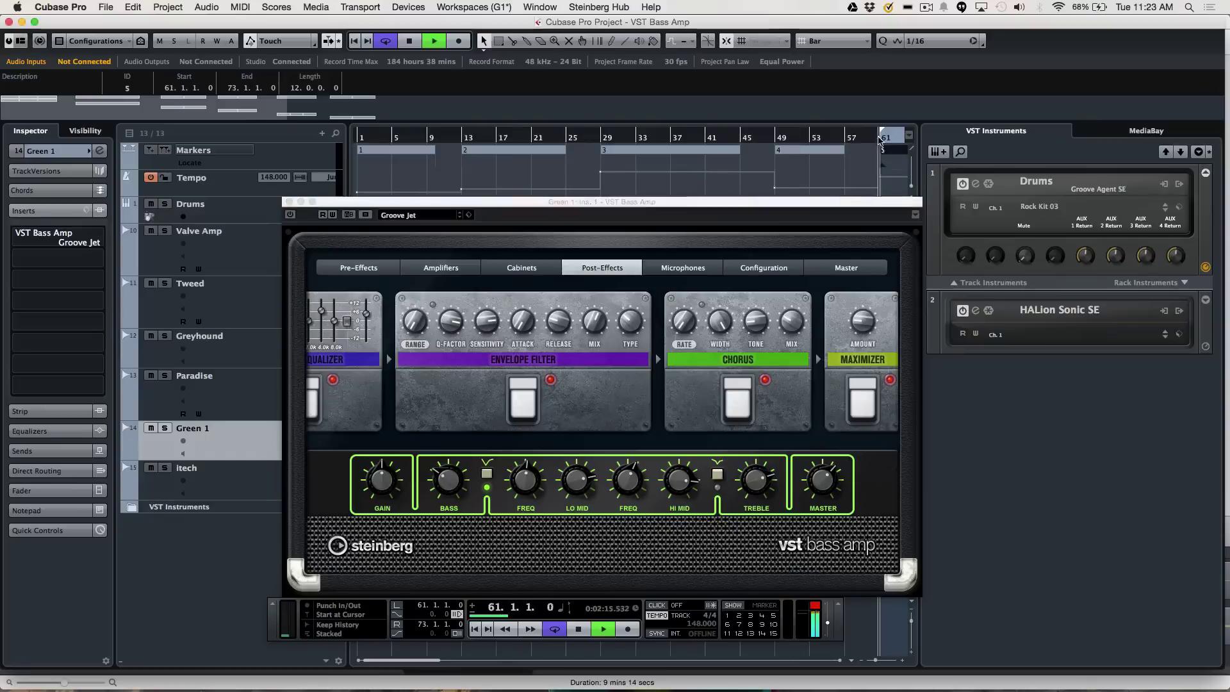
click(291, 217)
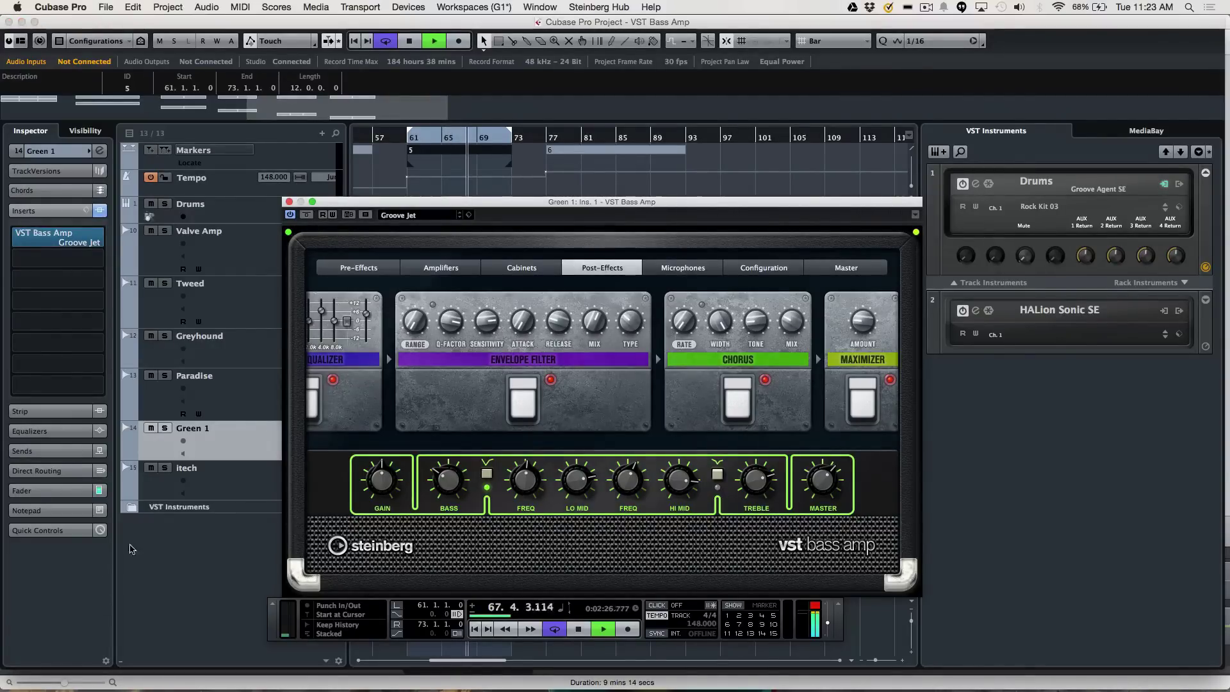
click(165, 427)
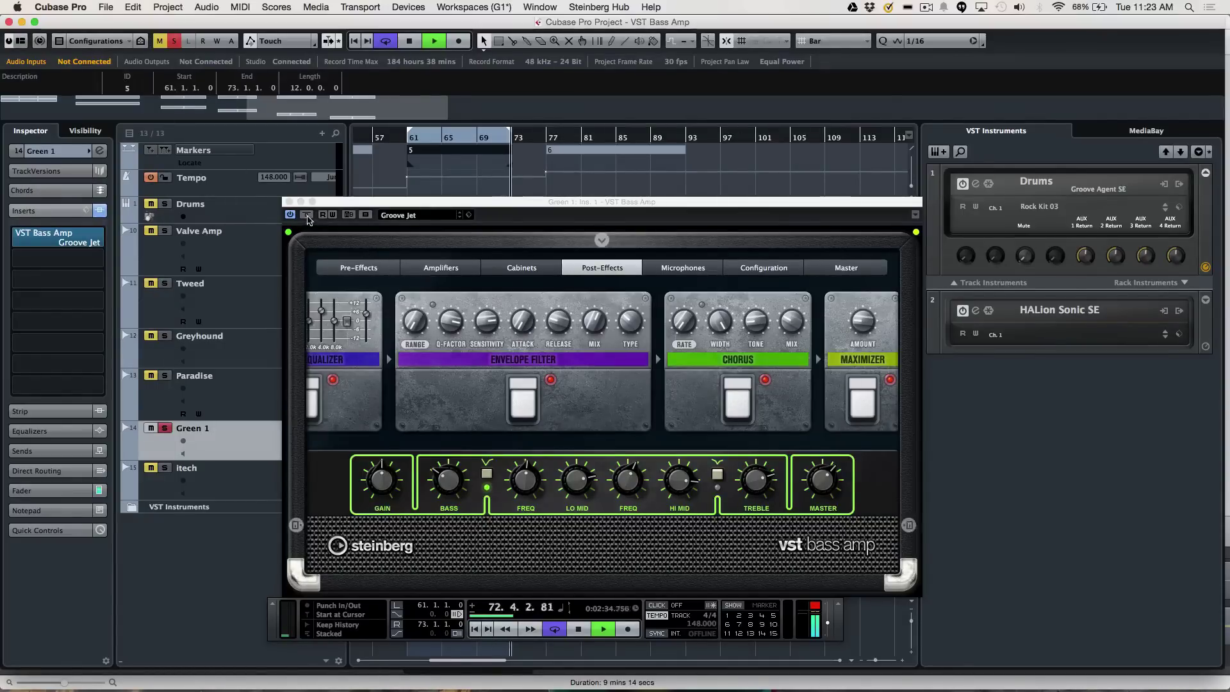
click(523, 392)
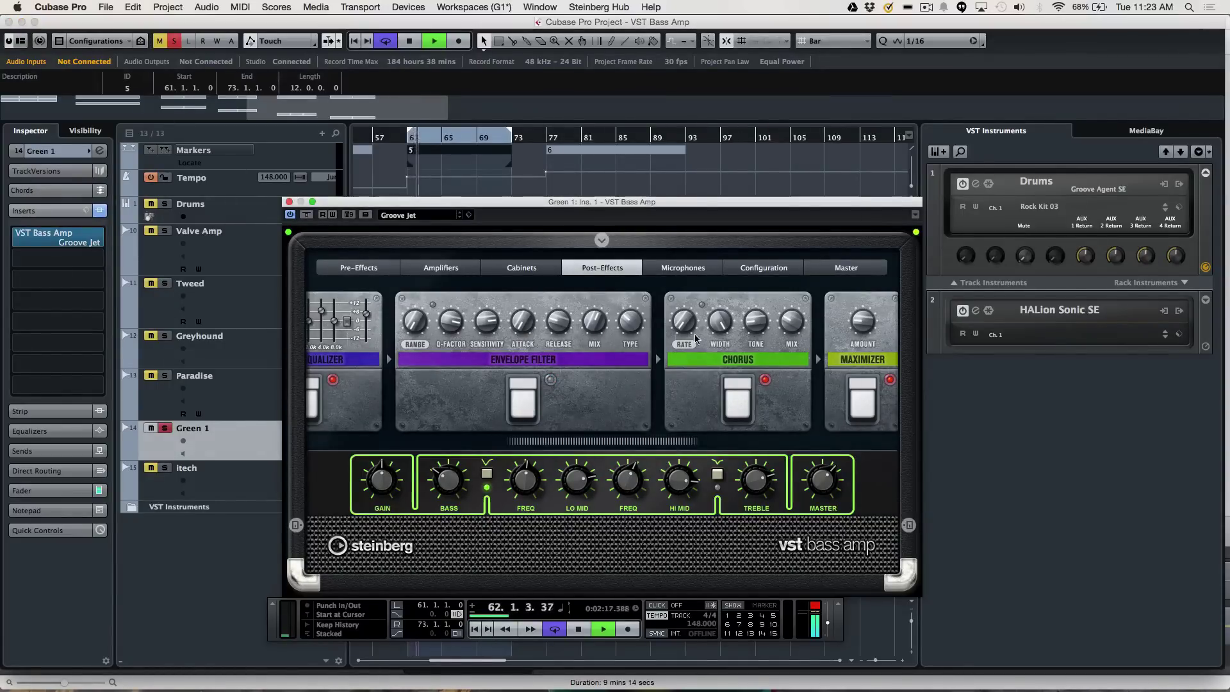
click(737, 400)
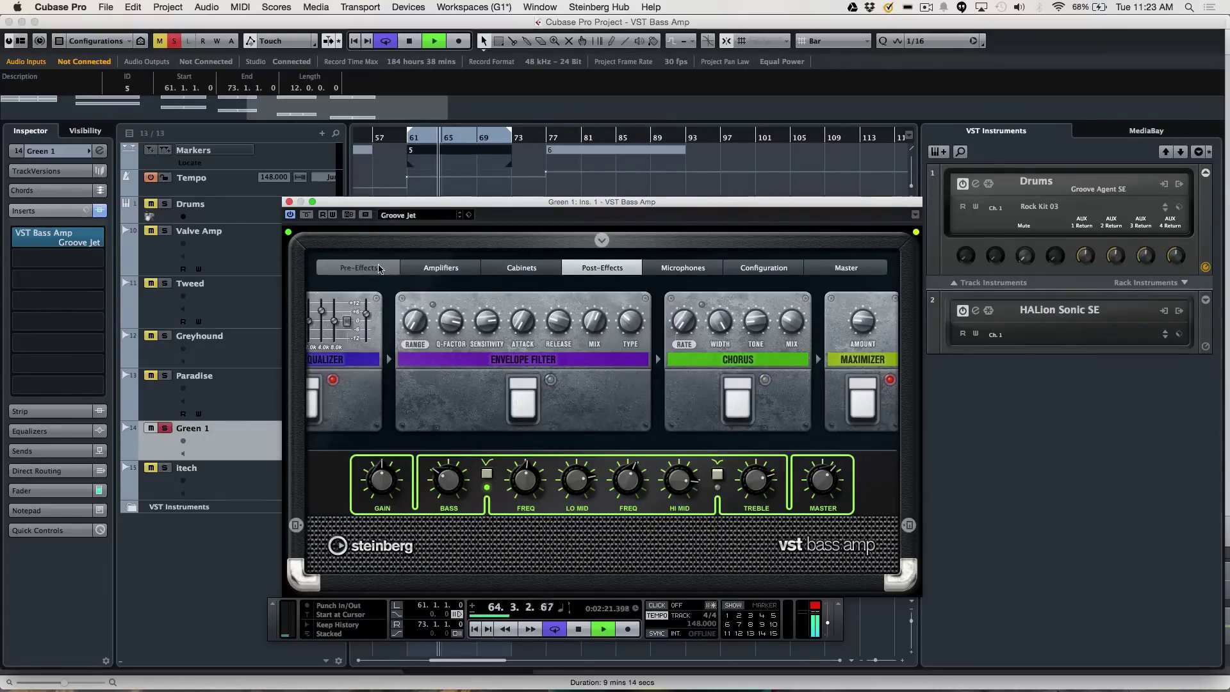
Step: On the Pre-Effects page, compare the Envelope Filter and amp bypass, unsolo Green 1, then re-engage the filter
click(358, 268)
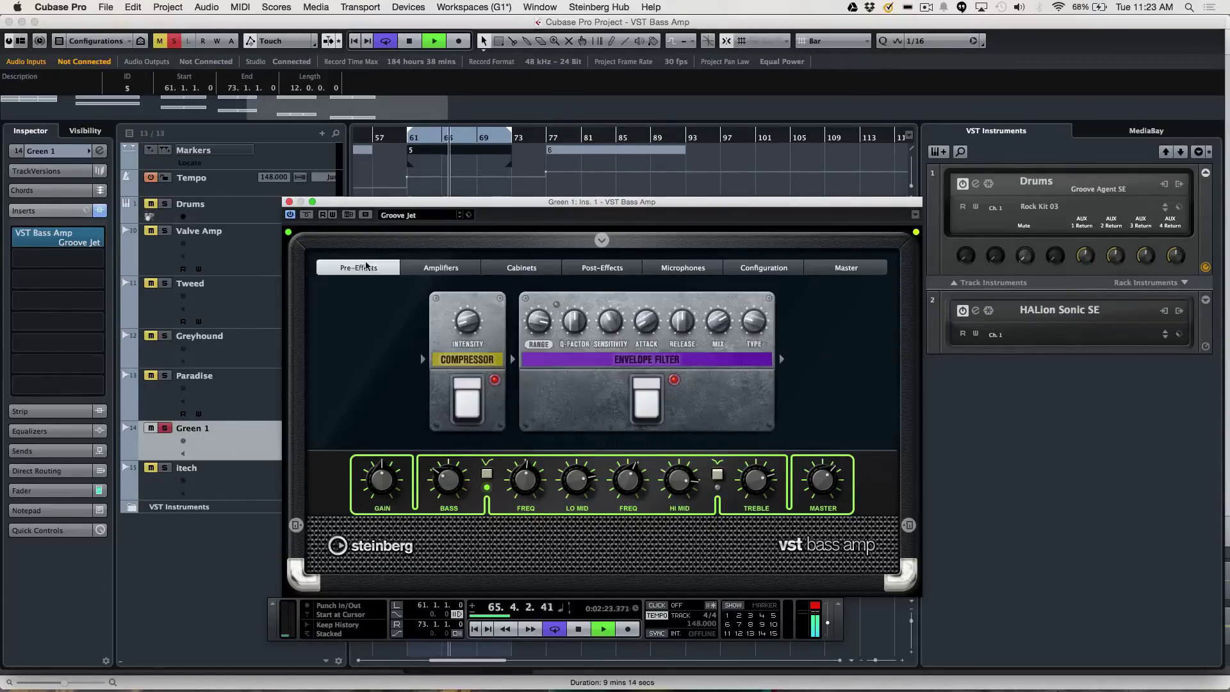
click(647, 401)
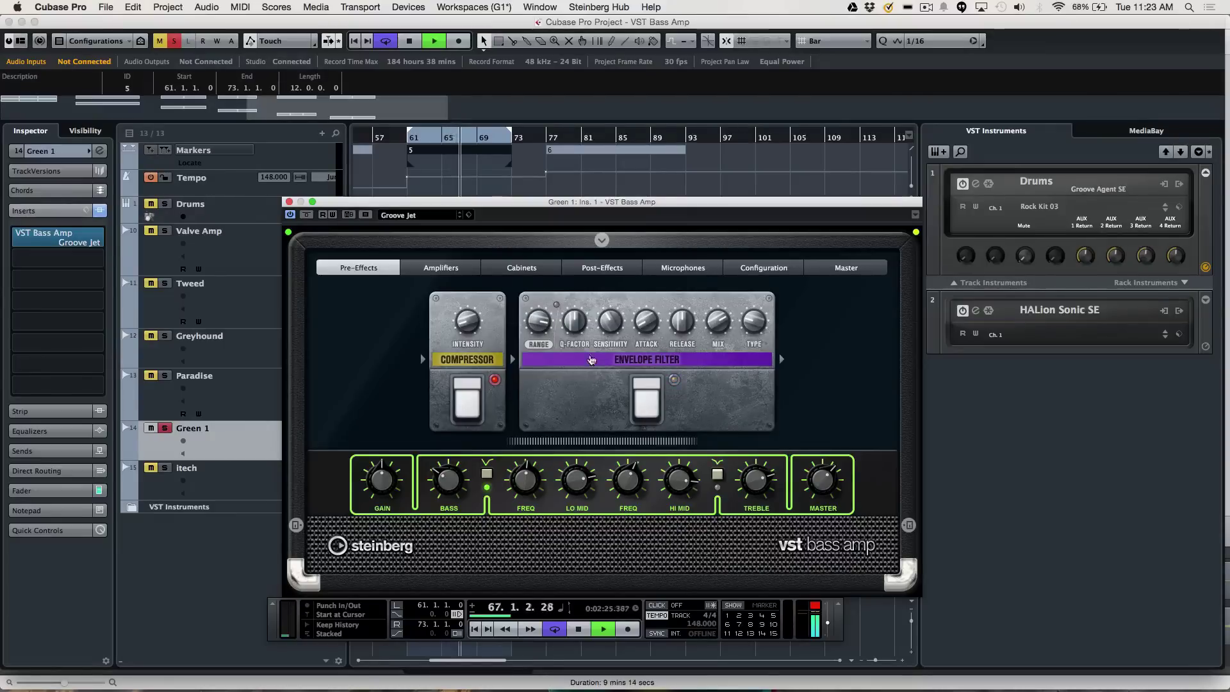
click(307, 214)
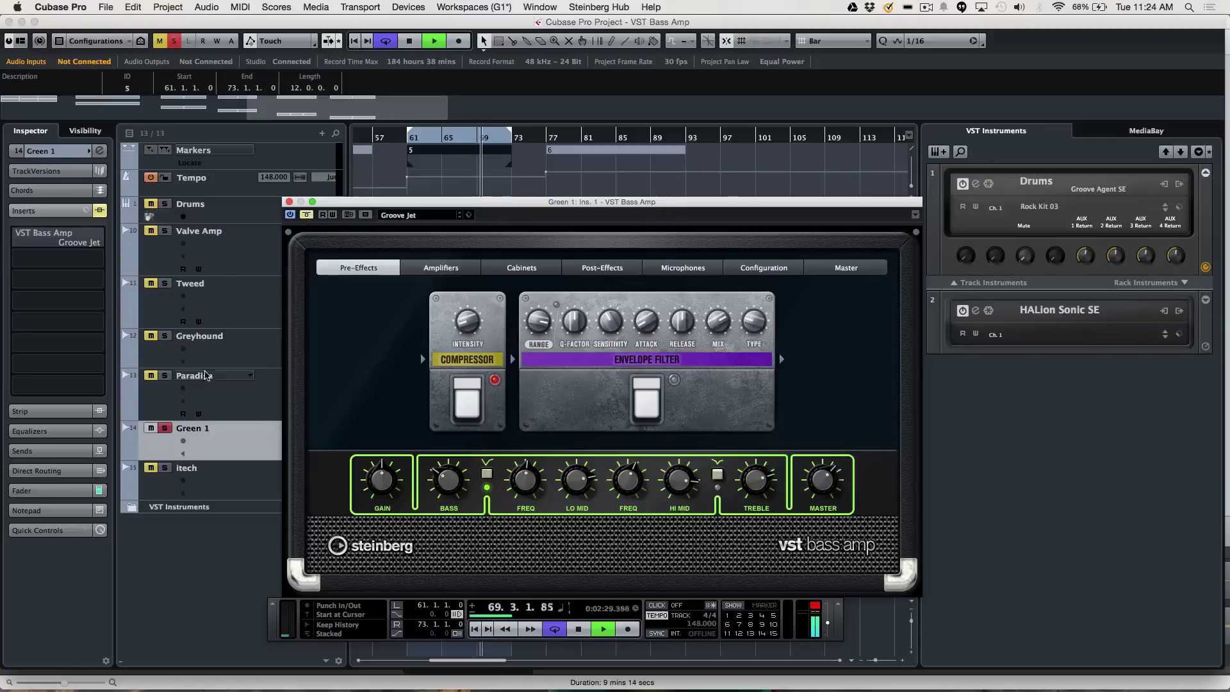
click(165, 428)
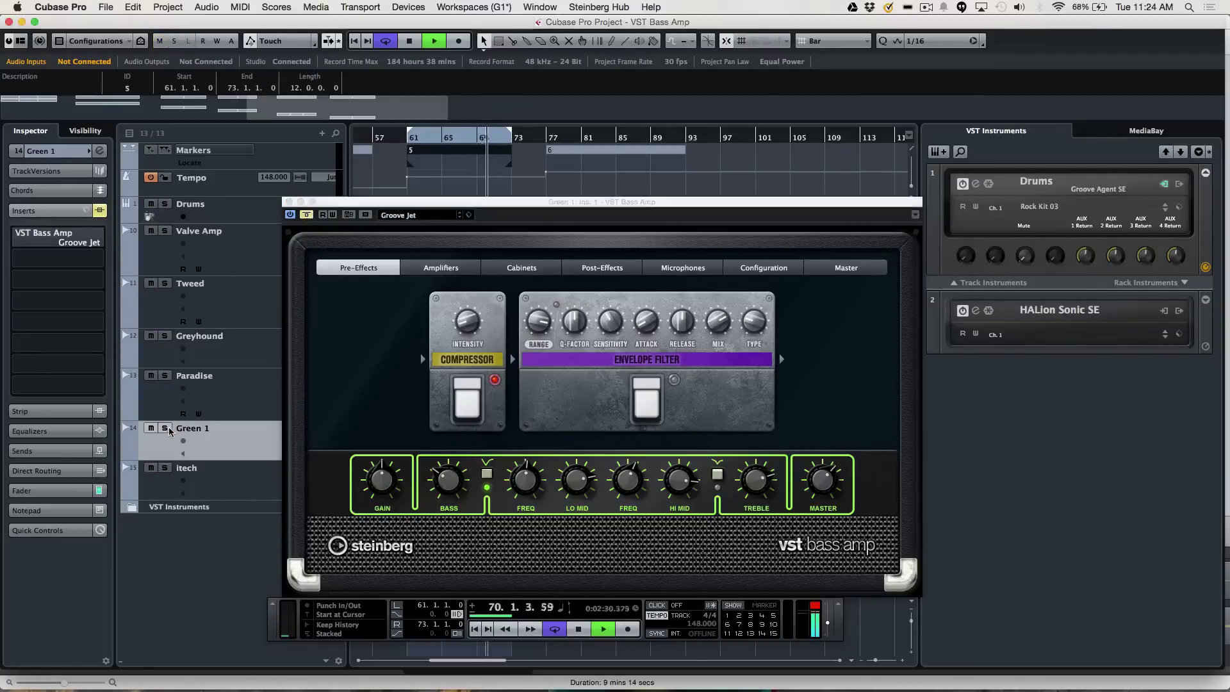
click(308, 216)
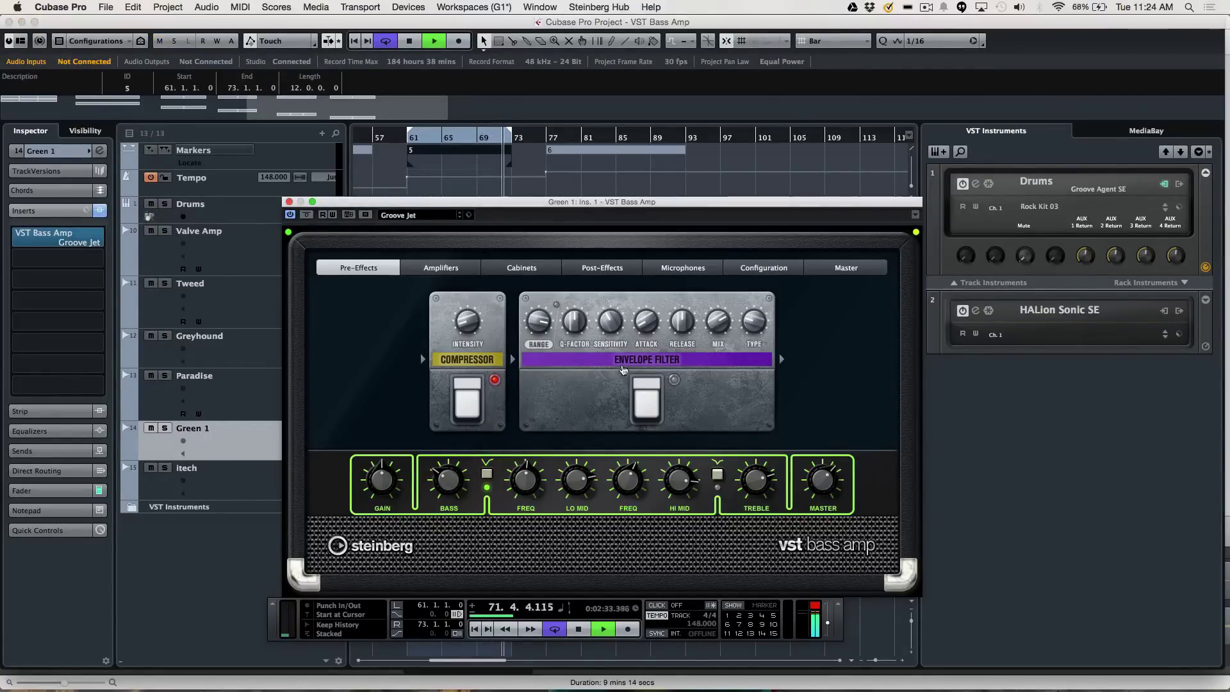
click(646, 400)
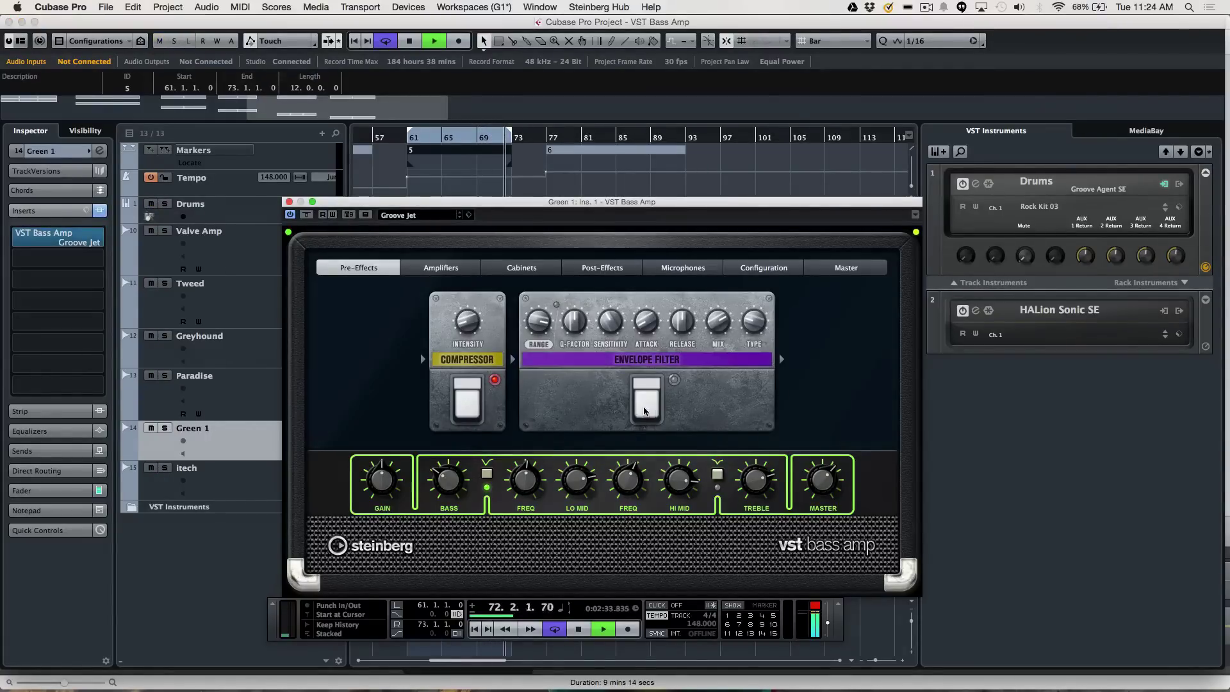
Step: Switch on the Chorus and Envelope Filter post-effects and stop playback
click(442, 268)
click(611, 269)
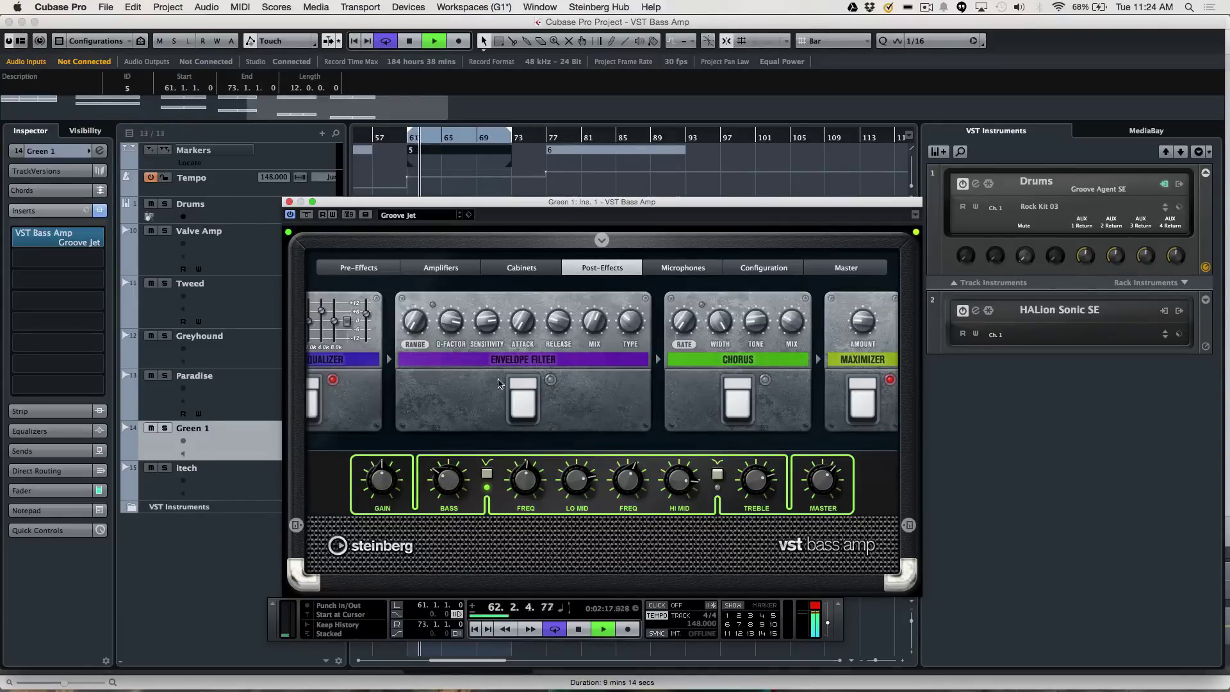
click(737, 408)
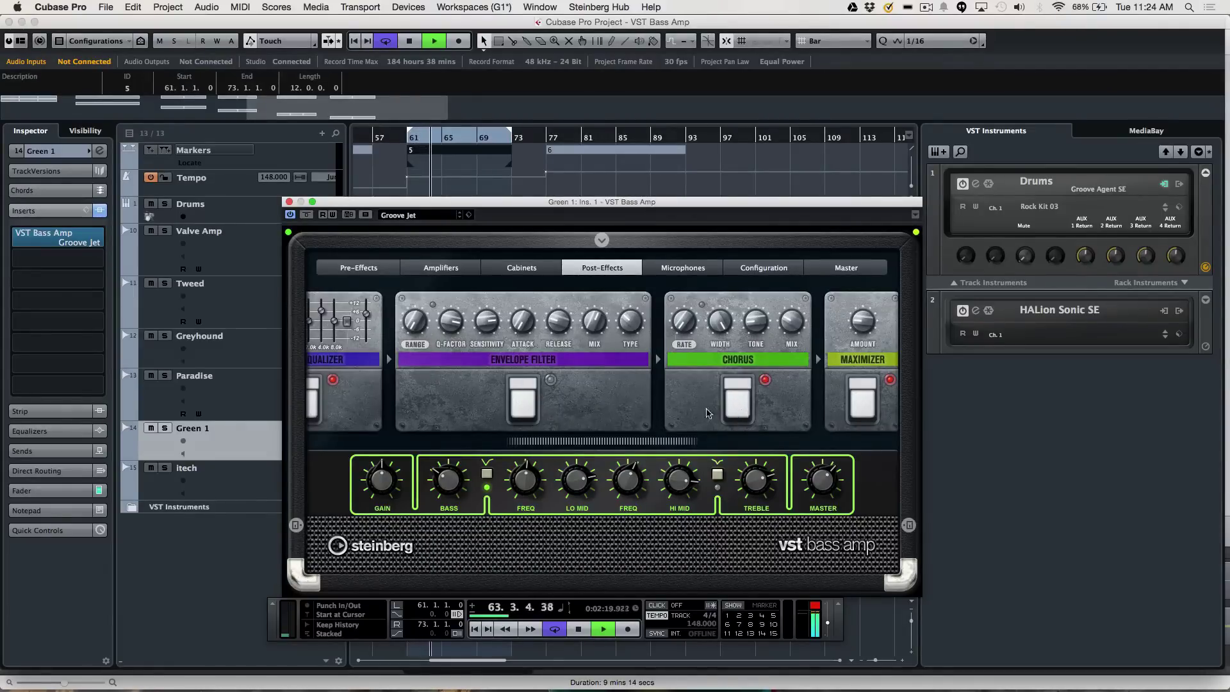
click(526, 414)
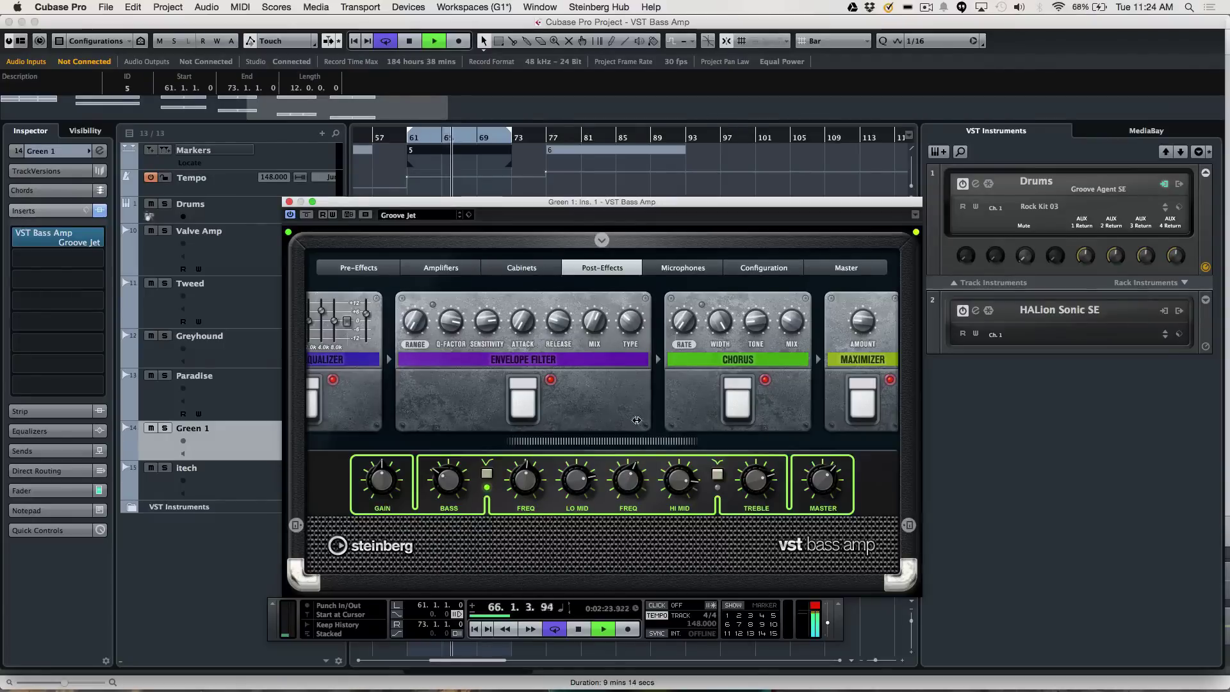
drag(600, 442, 794, 439)
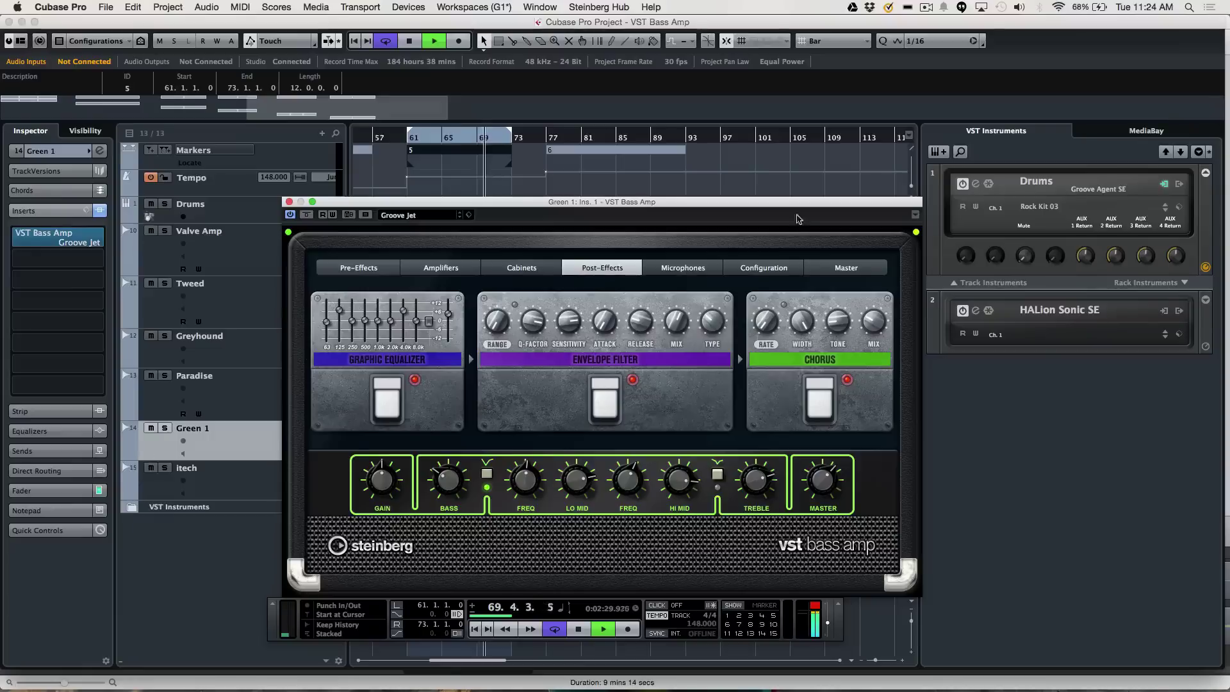
key(space)
Step: Loop marker 6's bars 77–93, start playback, open itech's bass amp, and adjust its Master level
click(567, 152)
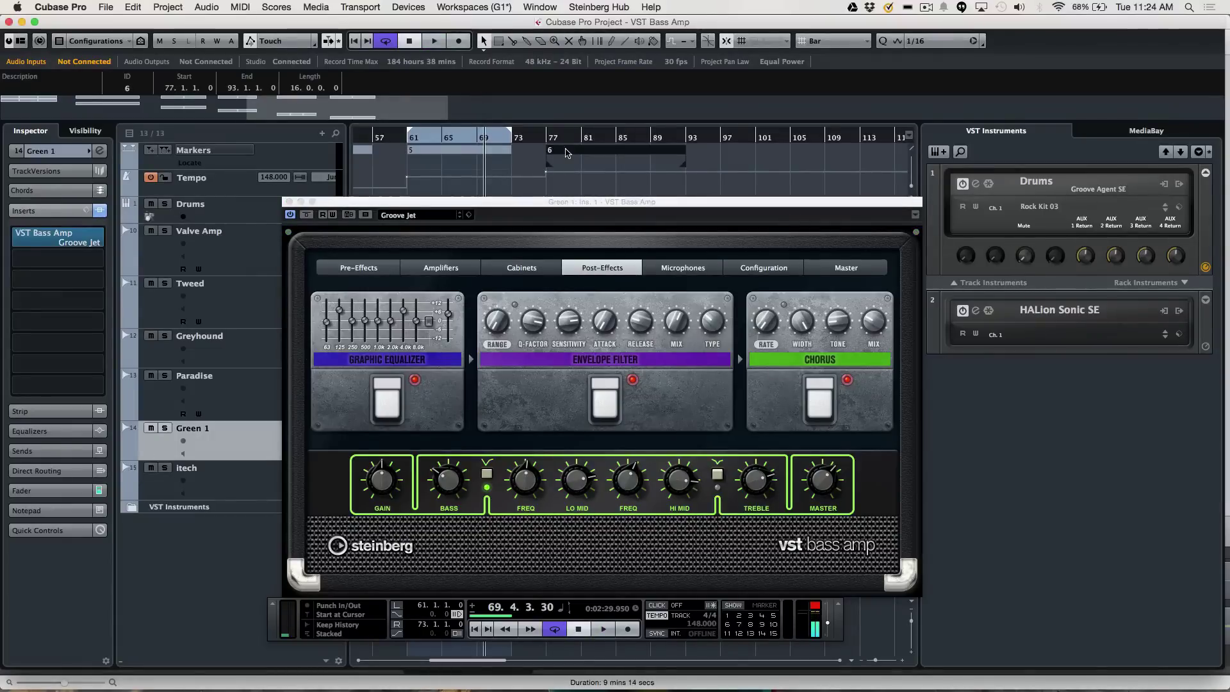
double_click(563, 153)
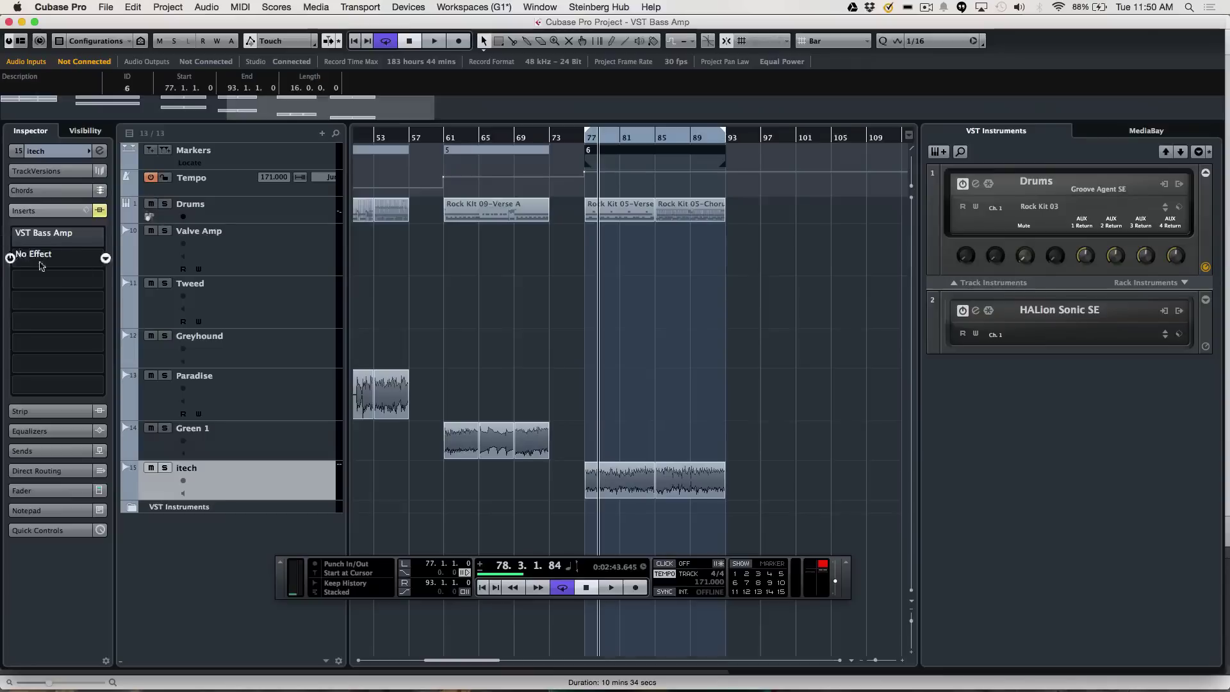
key(space)
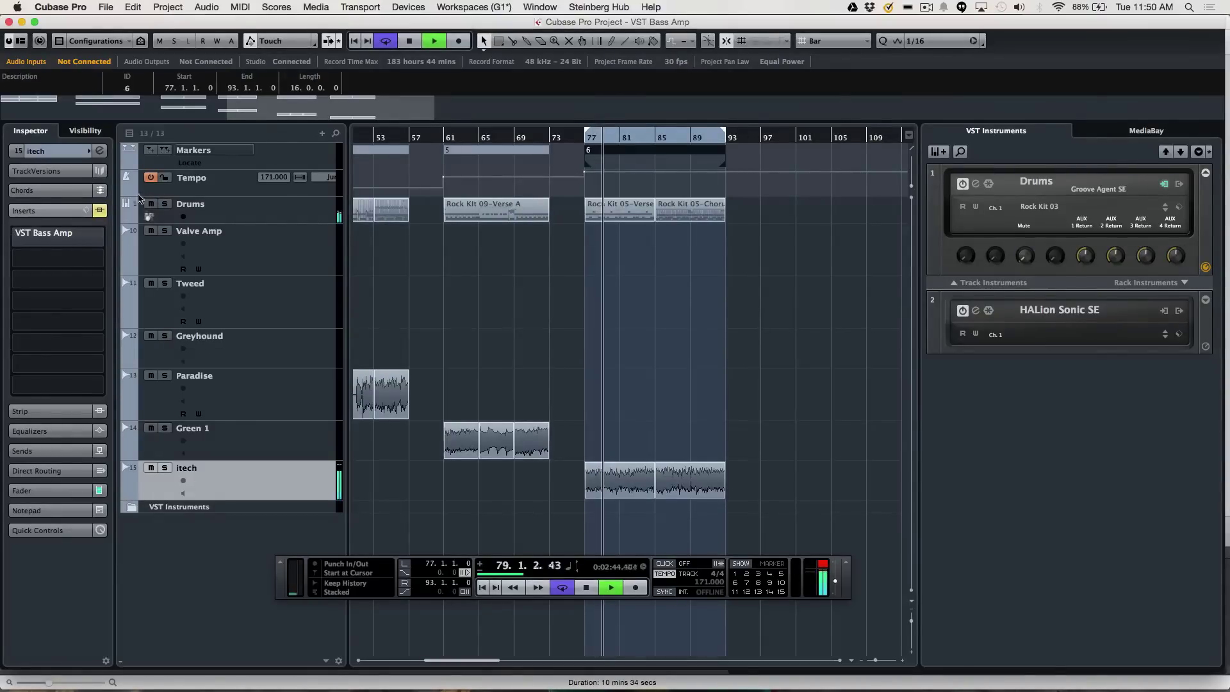
click(57, 234)
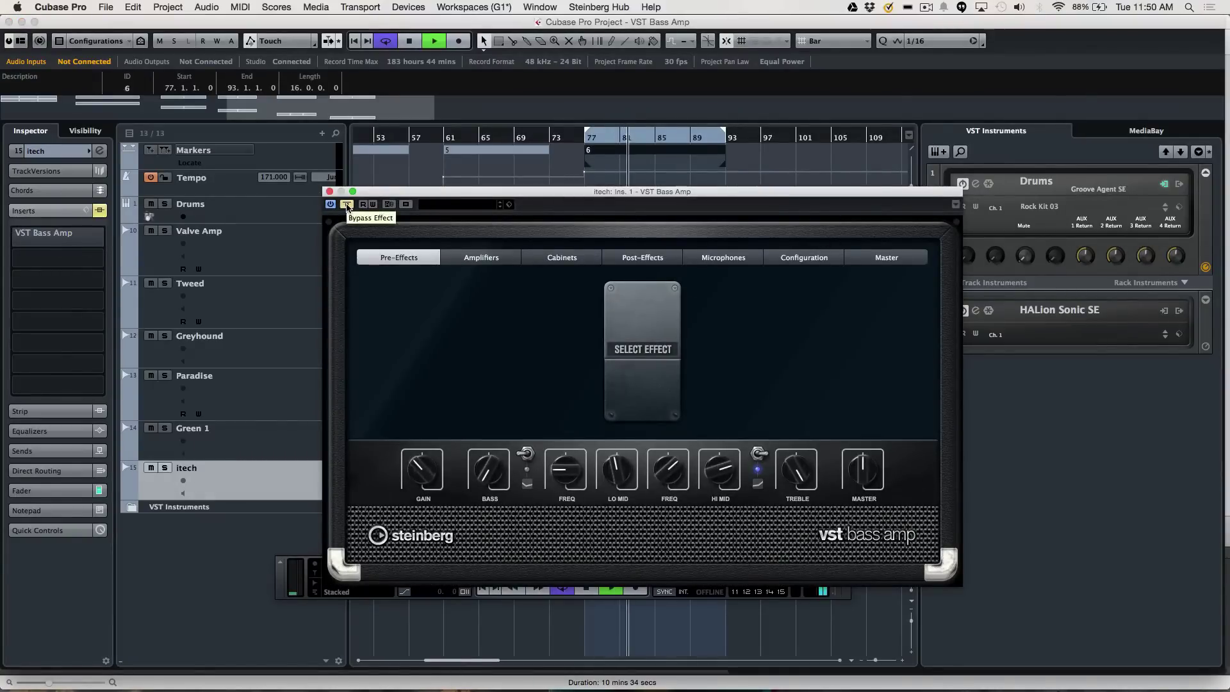
click(351, 206)
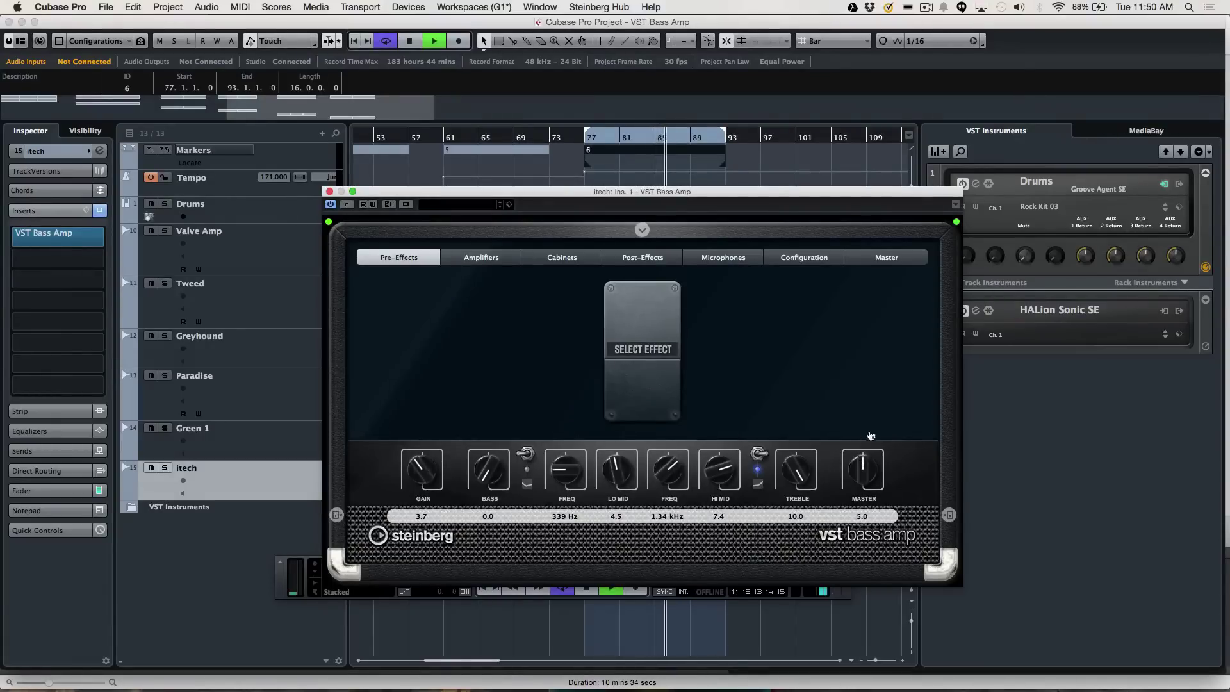
drag(863, 451, 871, 457)
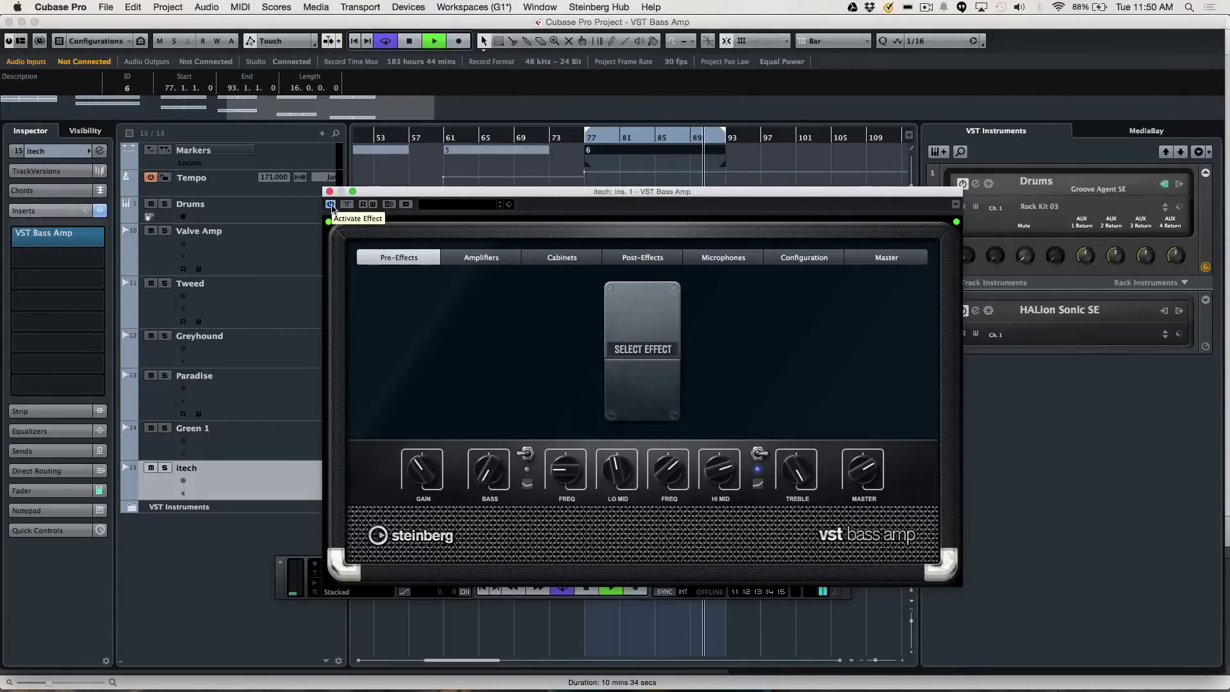
Step: Compare the itech bass amp switched off and on, both unsoloed and with itech soloed
click(331, 205)
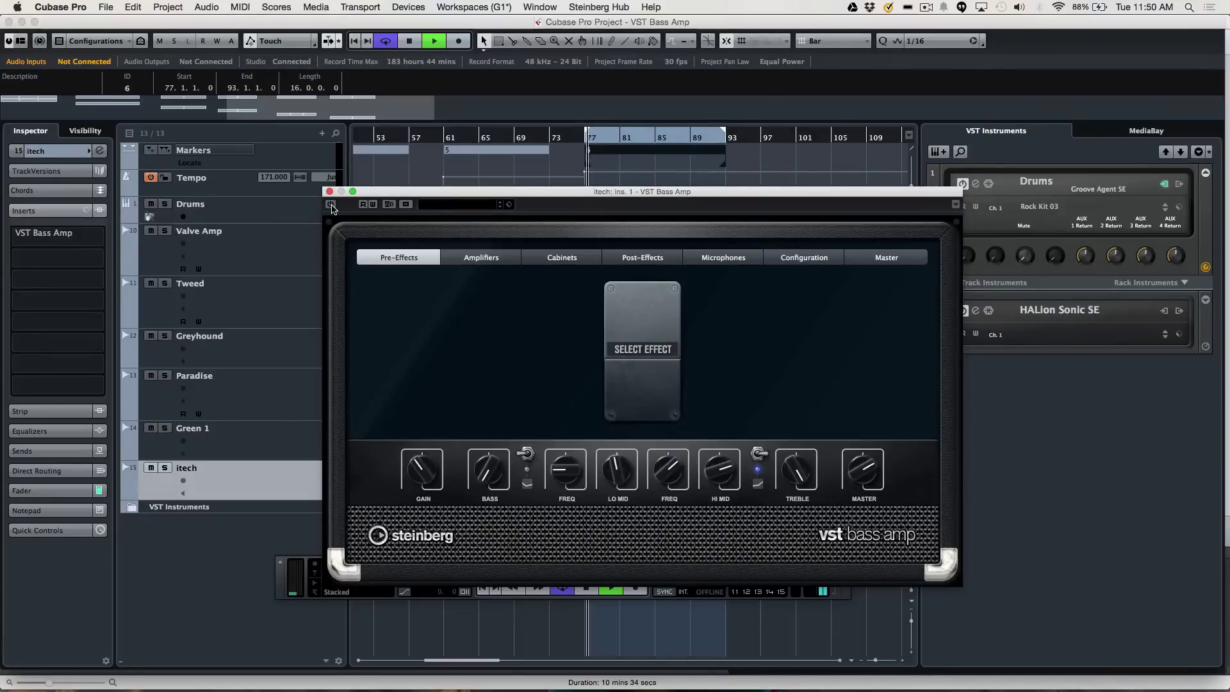
click(331, 205)
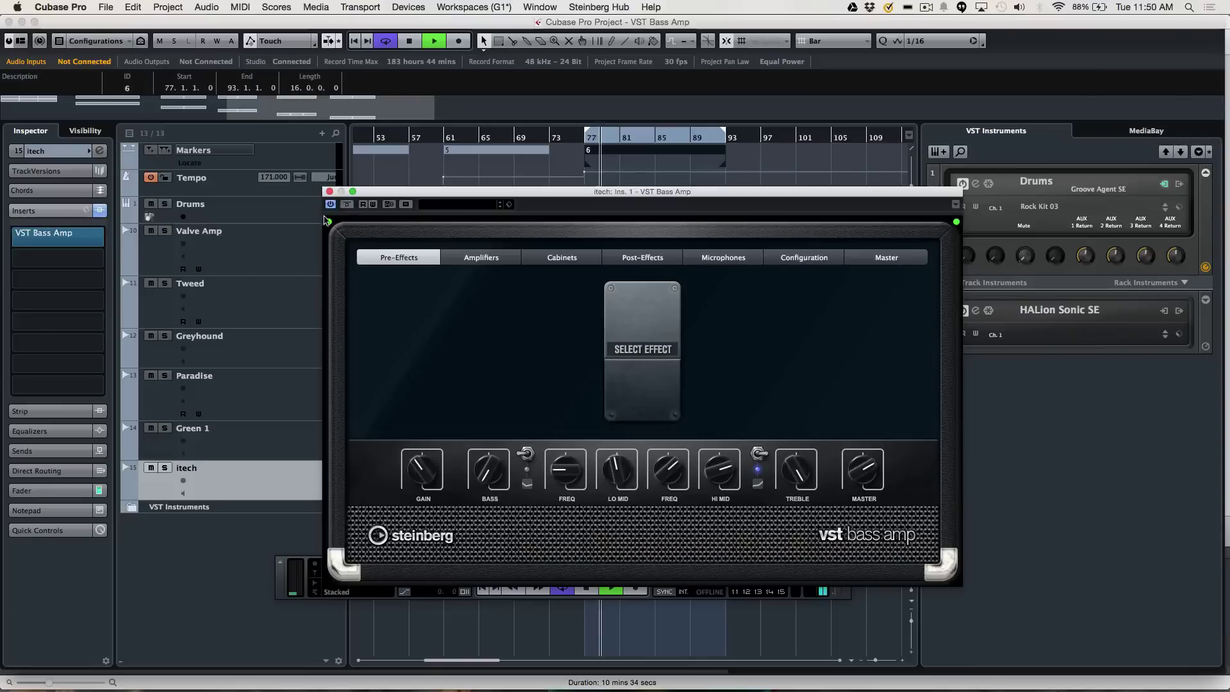
click(164, 470)
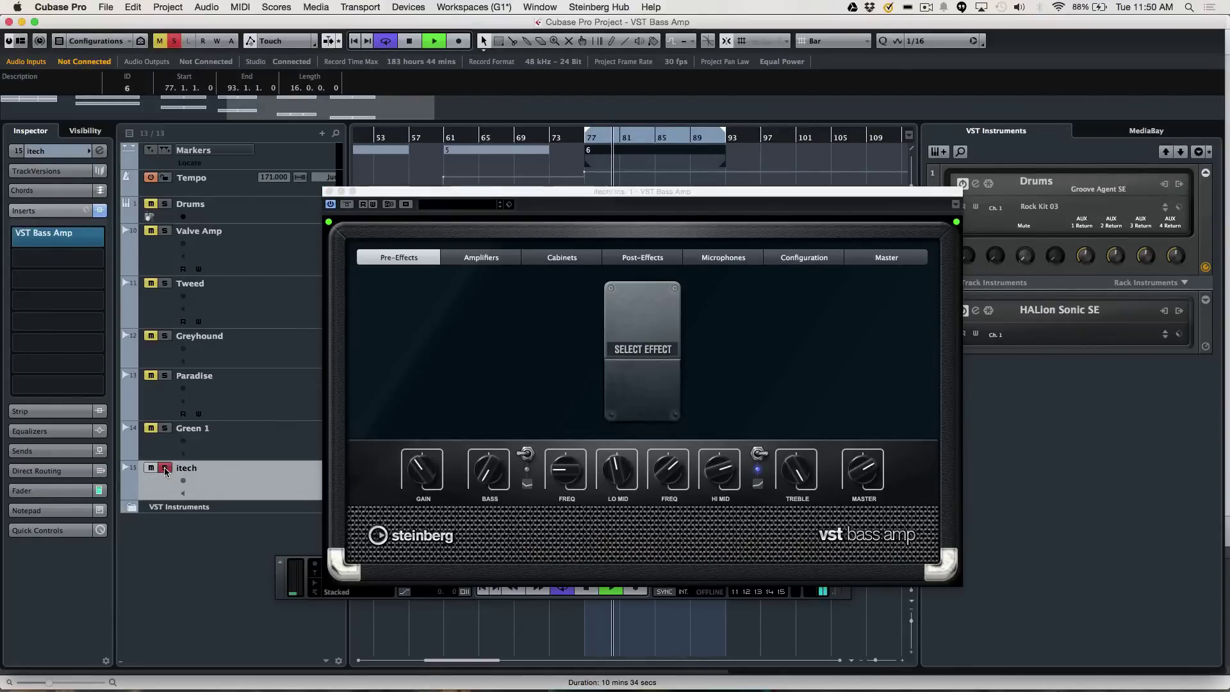
click(330, 204)
click(330, 204)
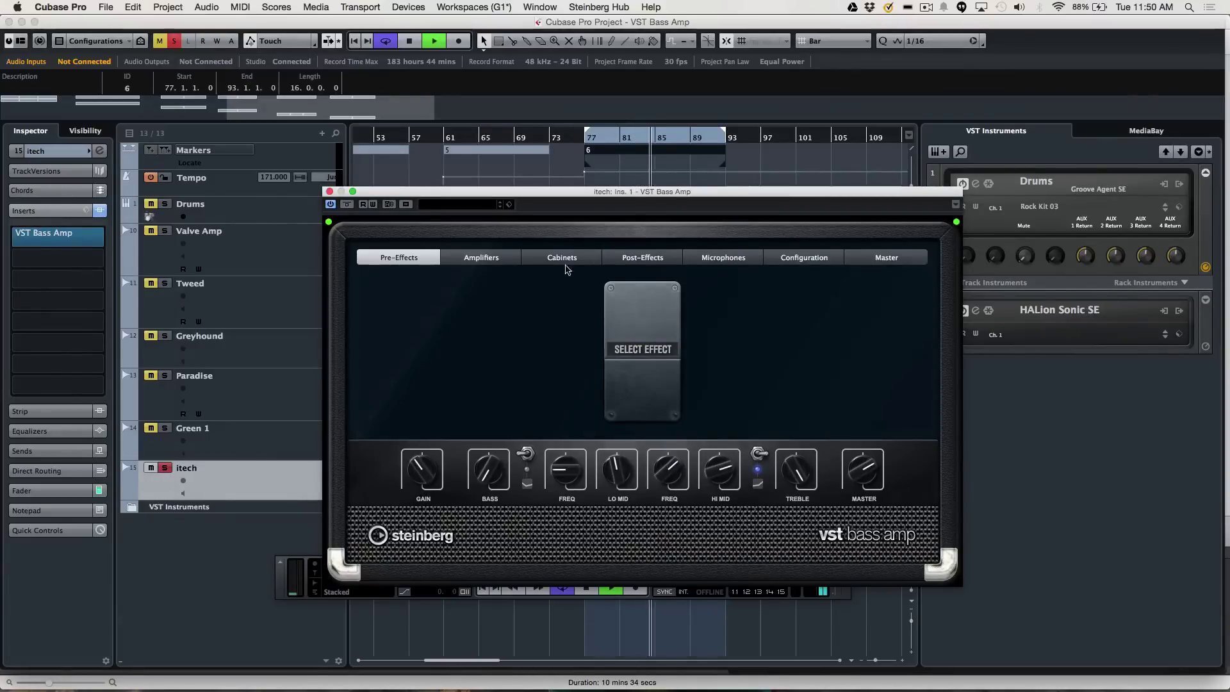
Step: Audition the itech amp with the 1x15, 4x12, 8x10 and 4x10 cabinets in turn
click(562, 257)
click(684, 394)
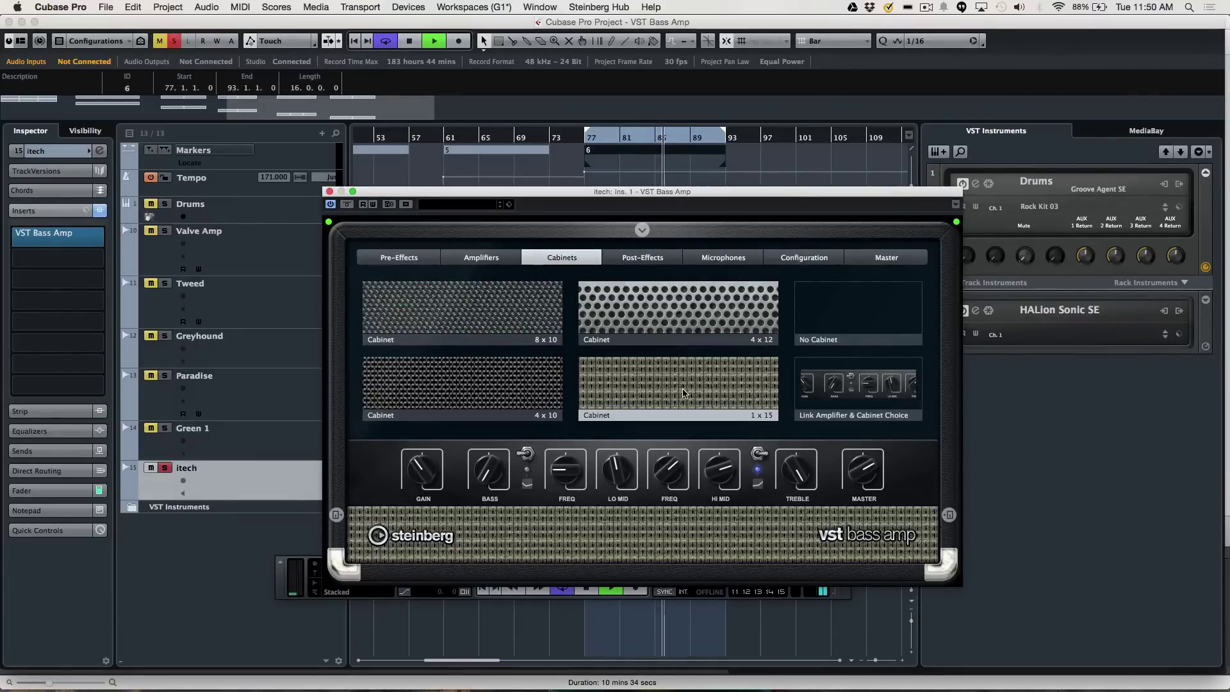
click(679, 310)
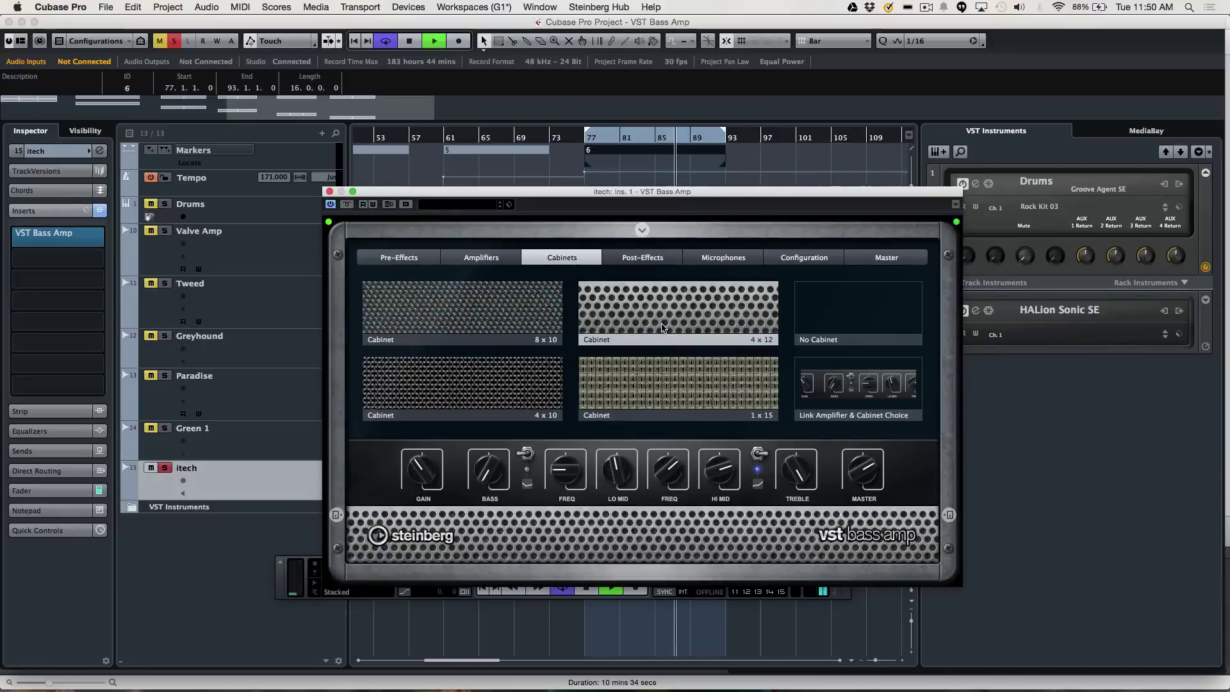
click(535, 316)
click(474, 387)
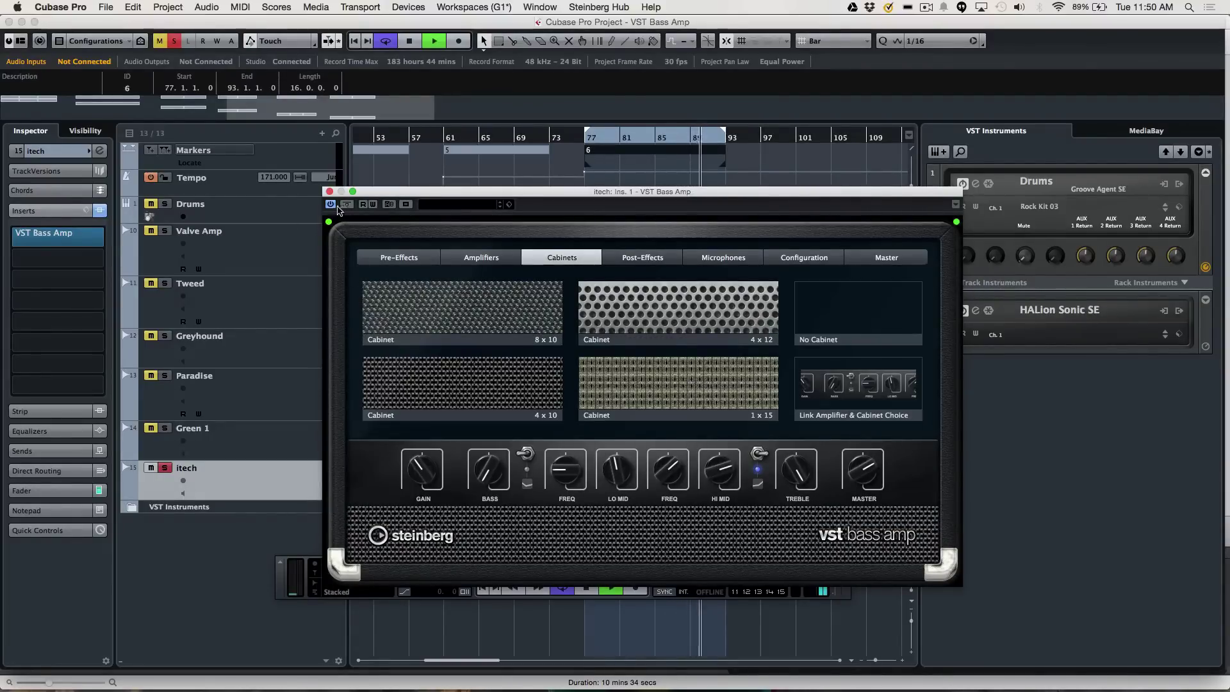
Step: Unsolo the itech track and switch the bass amp off and back on
click(166, 468)
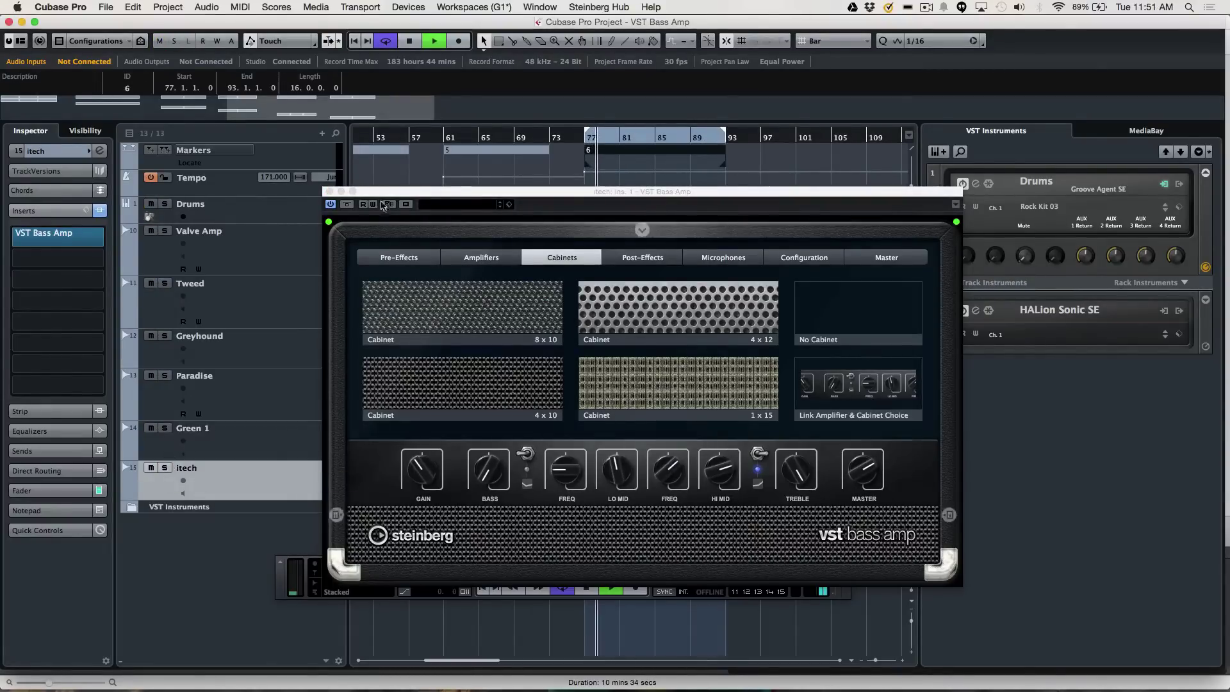
click(330, 205)
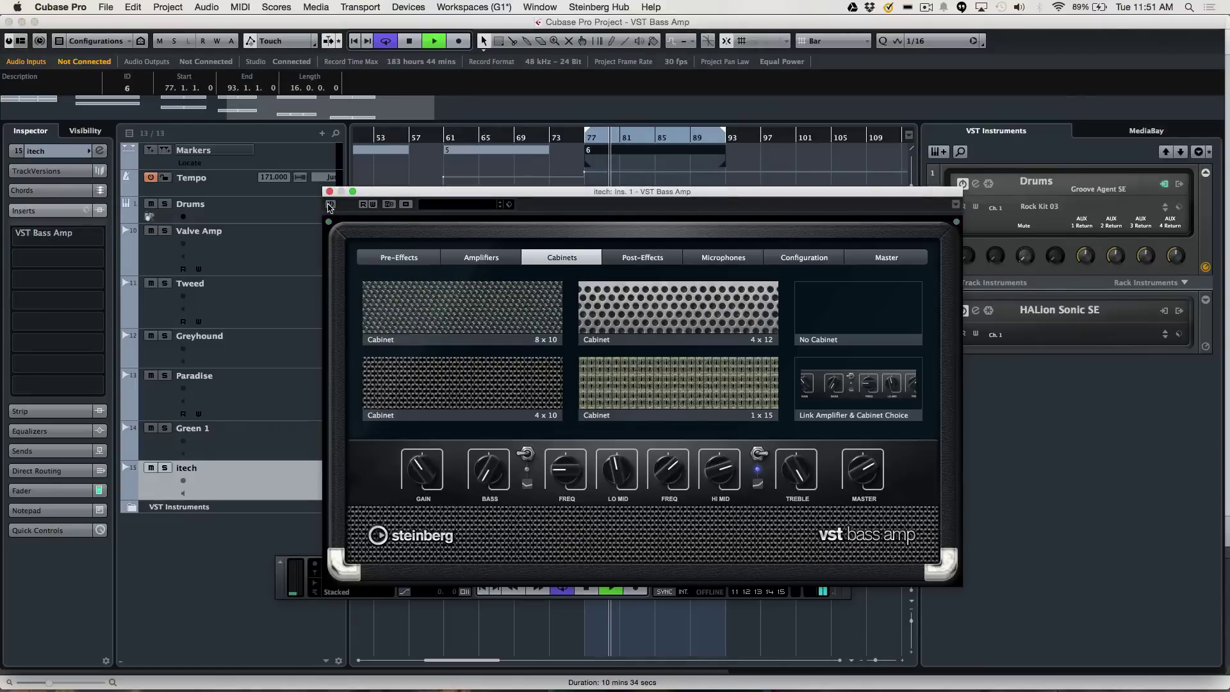
click(330, 204)
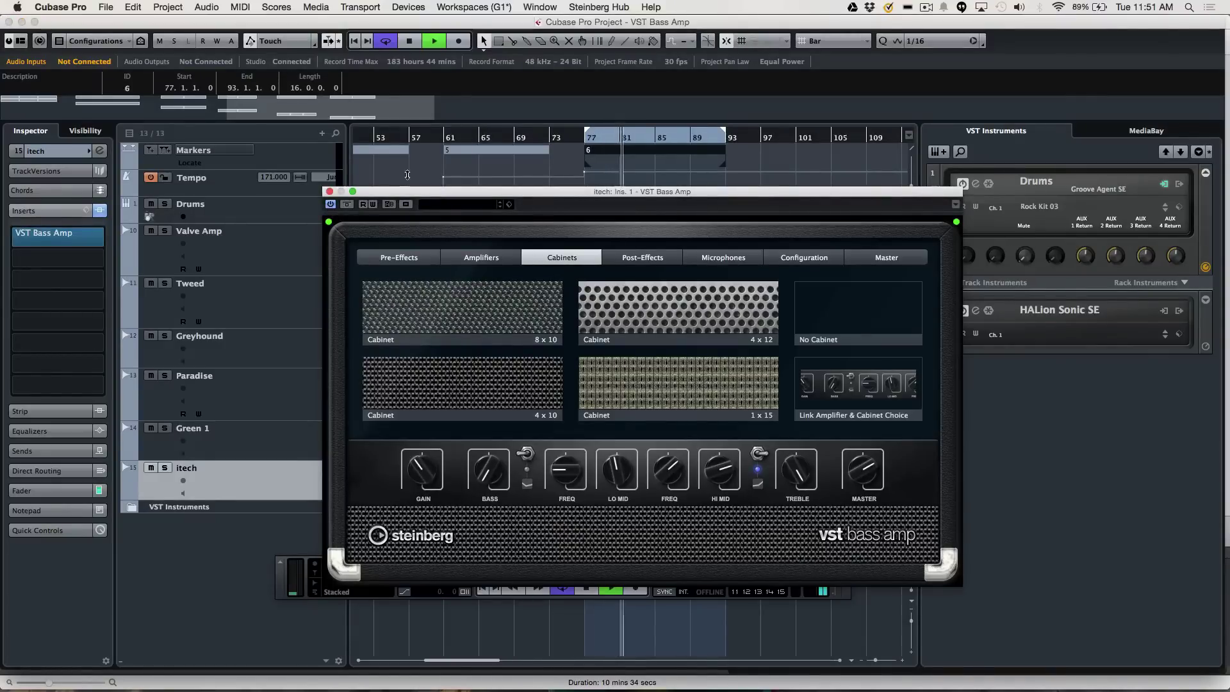
Step: Stop playback of the bars 77–93 loop
key(space)
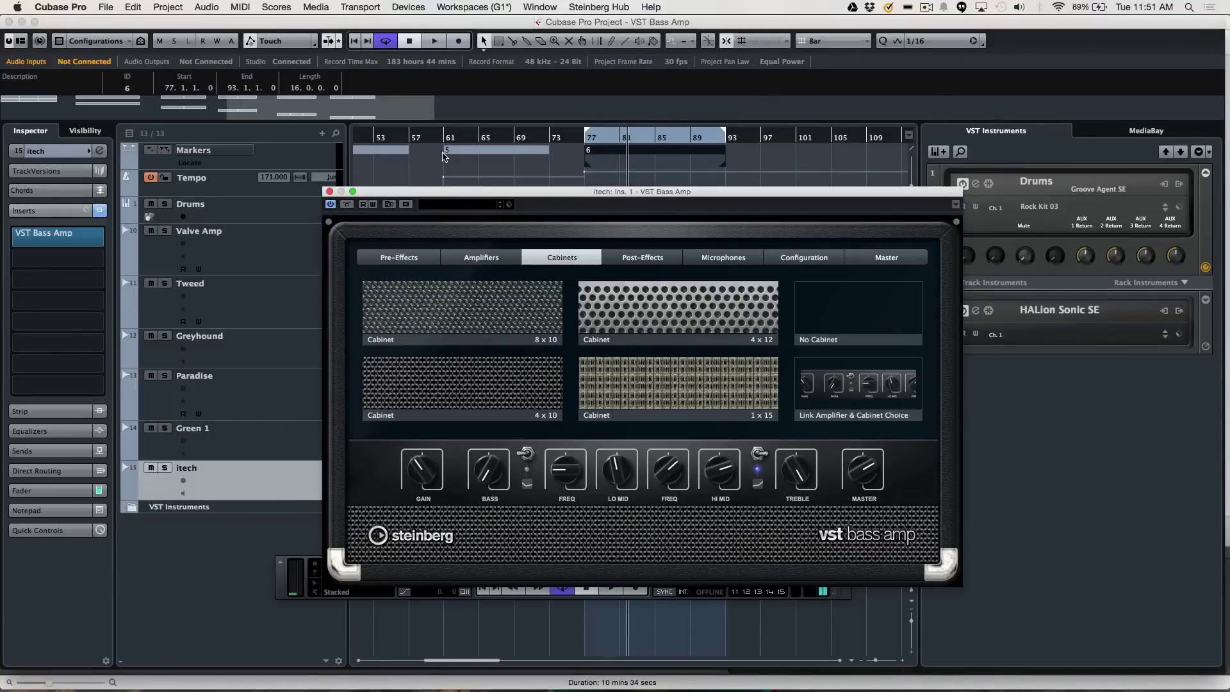